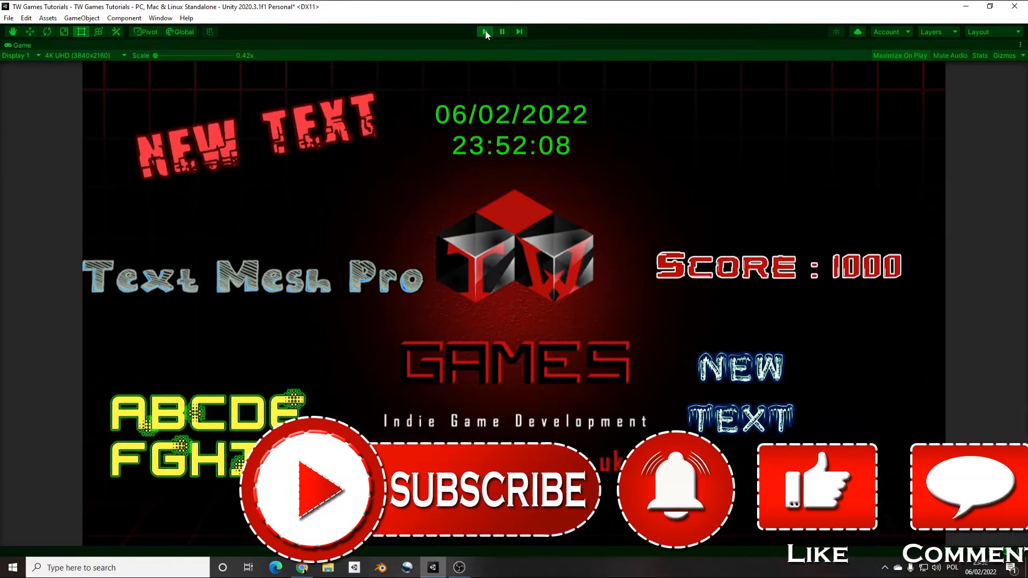
Stop the running game and deactivate all six Text (TMP) objects under the Canvas
left_click(484, 32)
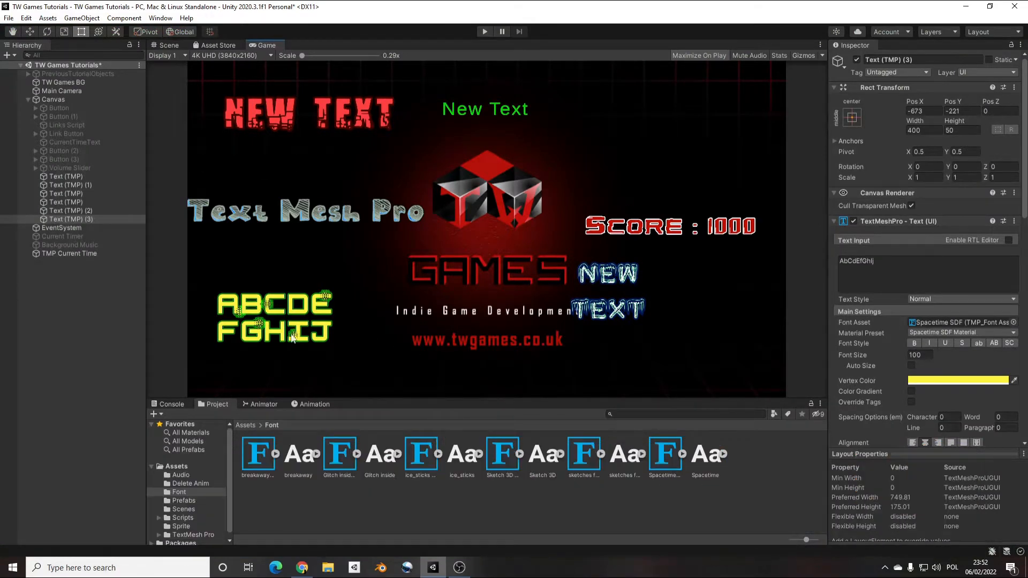
left_click(64, 176, "shift")
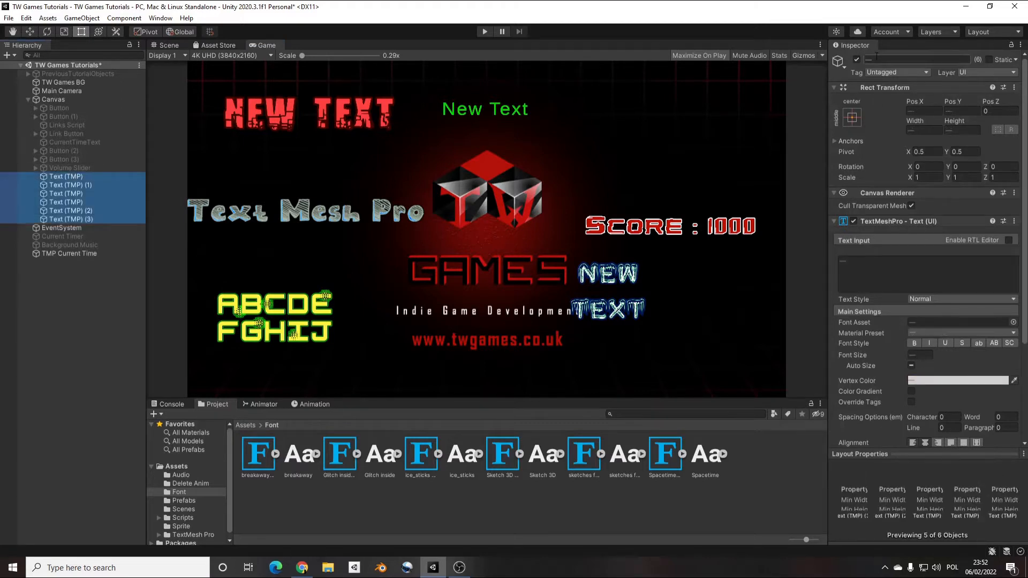
left_click(856, 60)
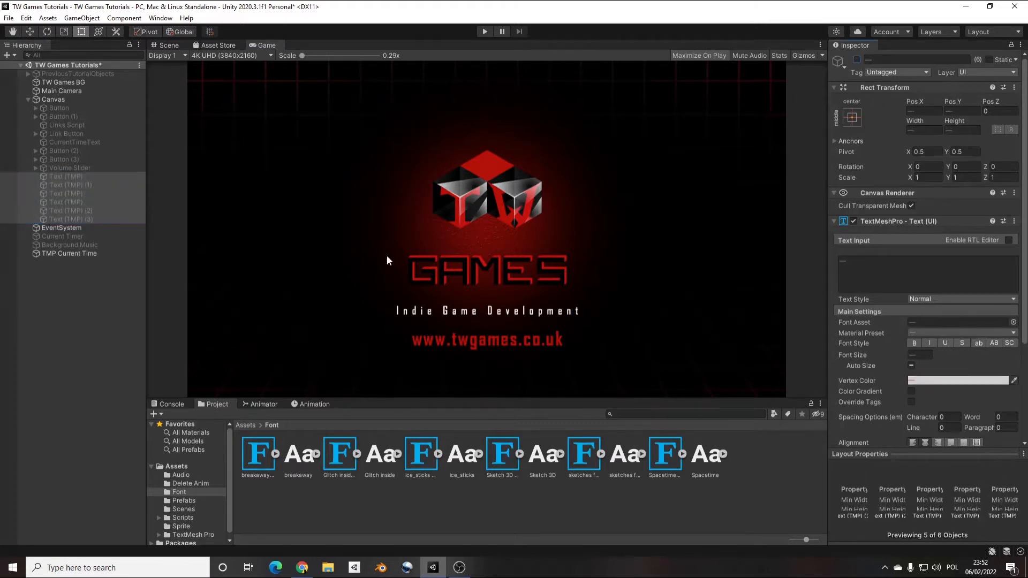
Activate only the first Text (TMP) object, run the game to check its date and time display, stop it, and deactivate the object again
left_click(73, 254)
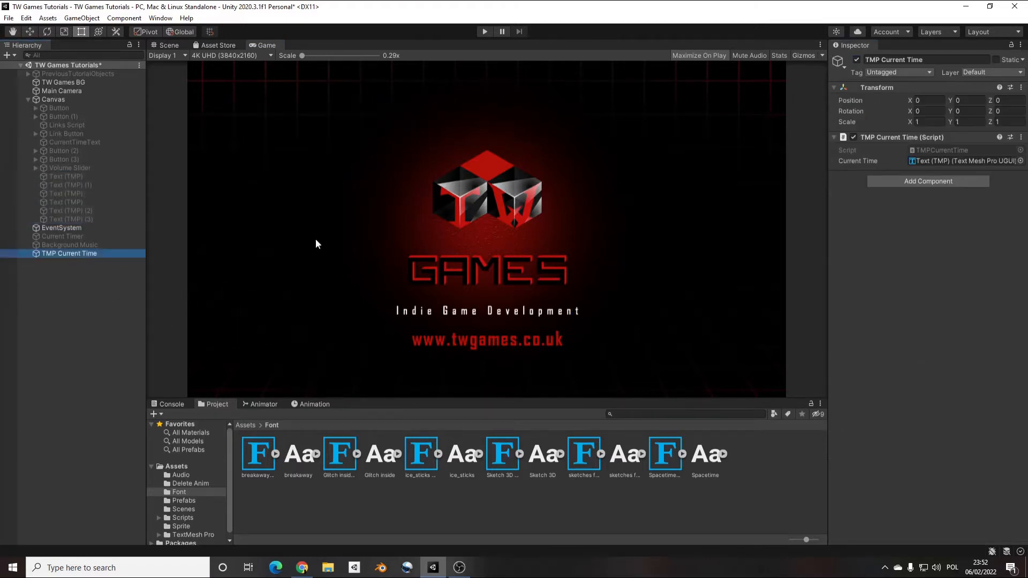
left_click(82, 177)
left_click(856, 60)
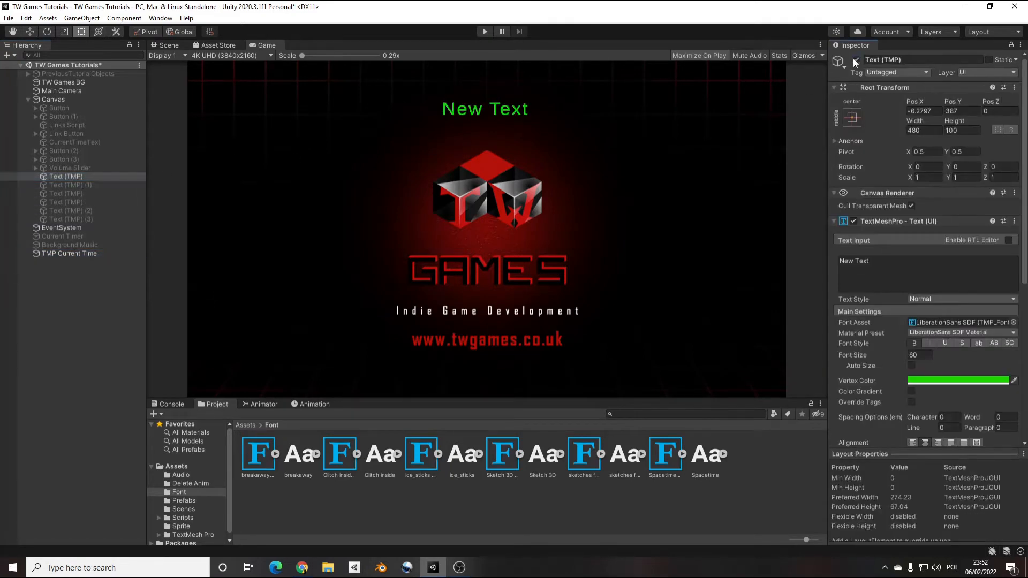
left_click(485, 32)
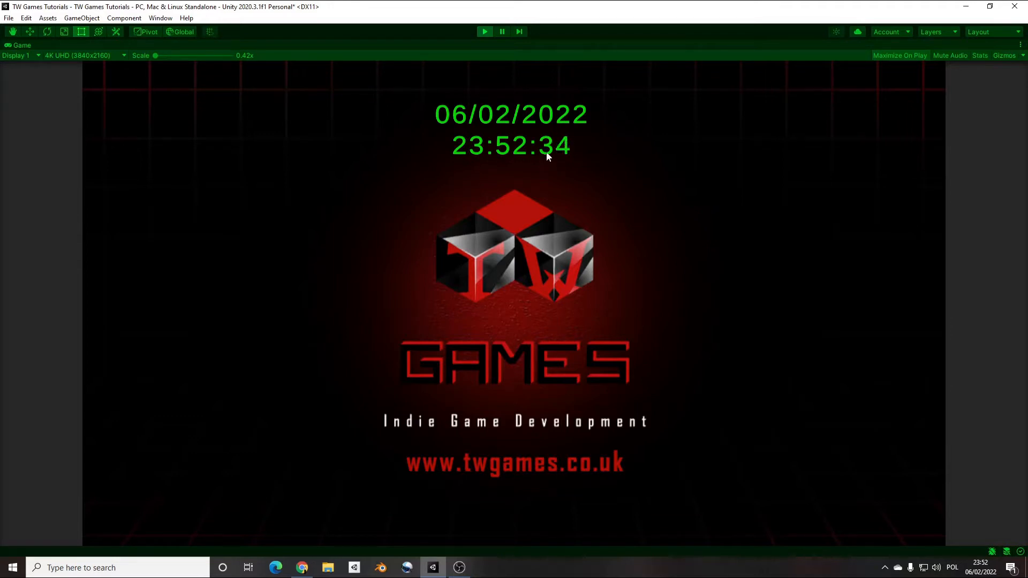
left_click(483, 29)
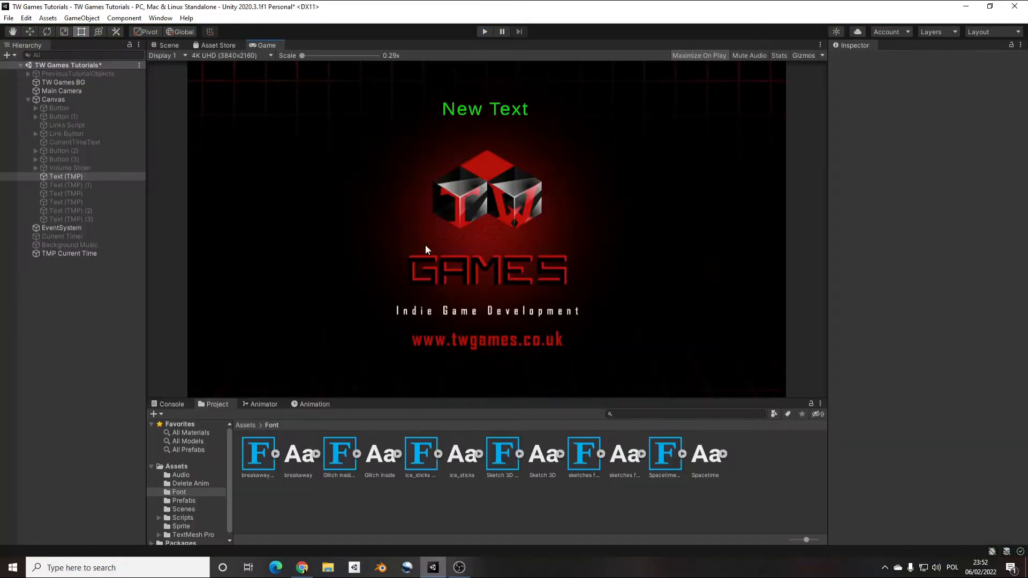
left_click(856, 60)
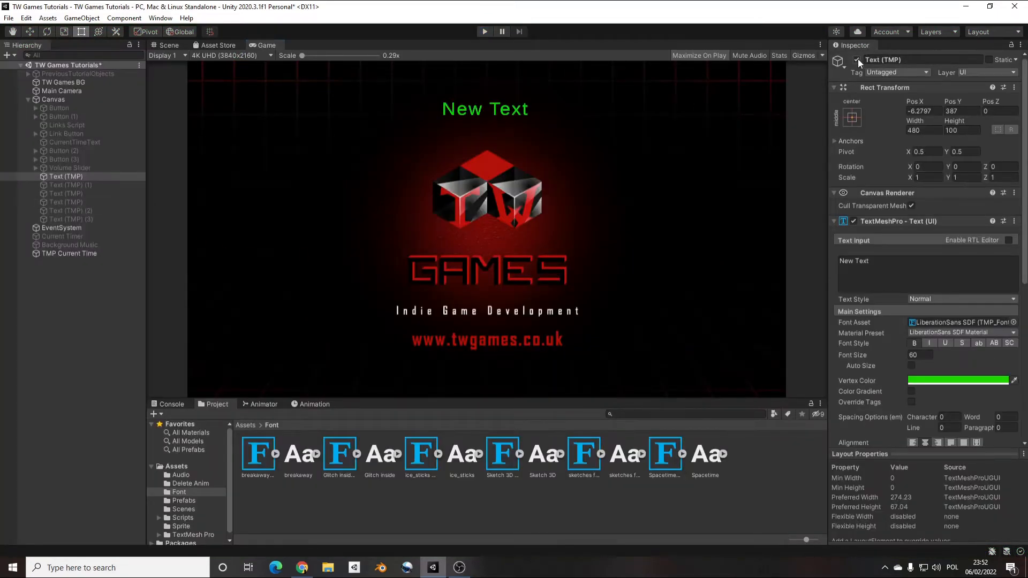
Look up the TextMeshPro package in the Package Manager's Unity Registry list to check its installation, and close the manager
left_click(161, 18)
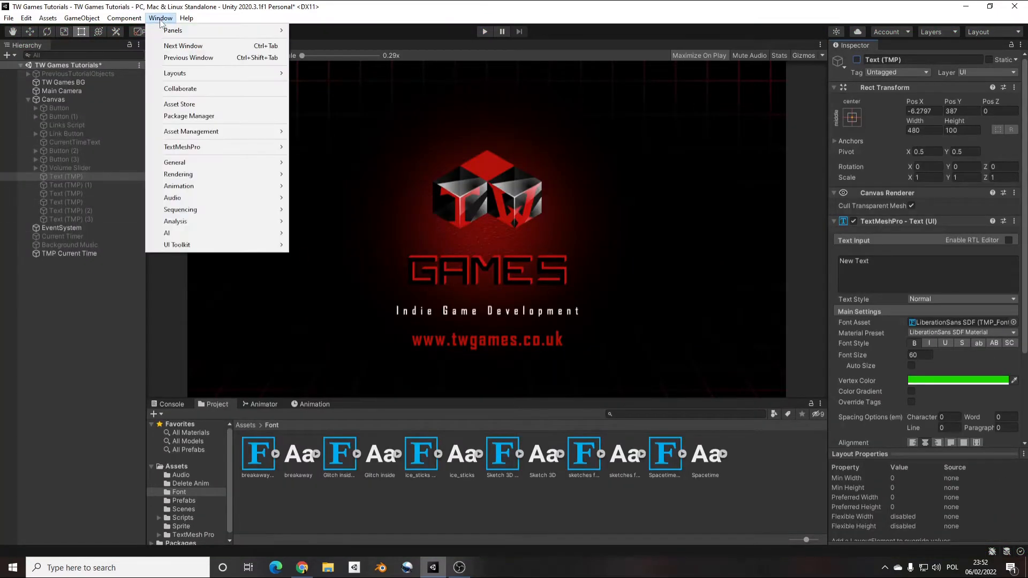
mouse_move(234, 153)
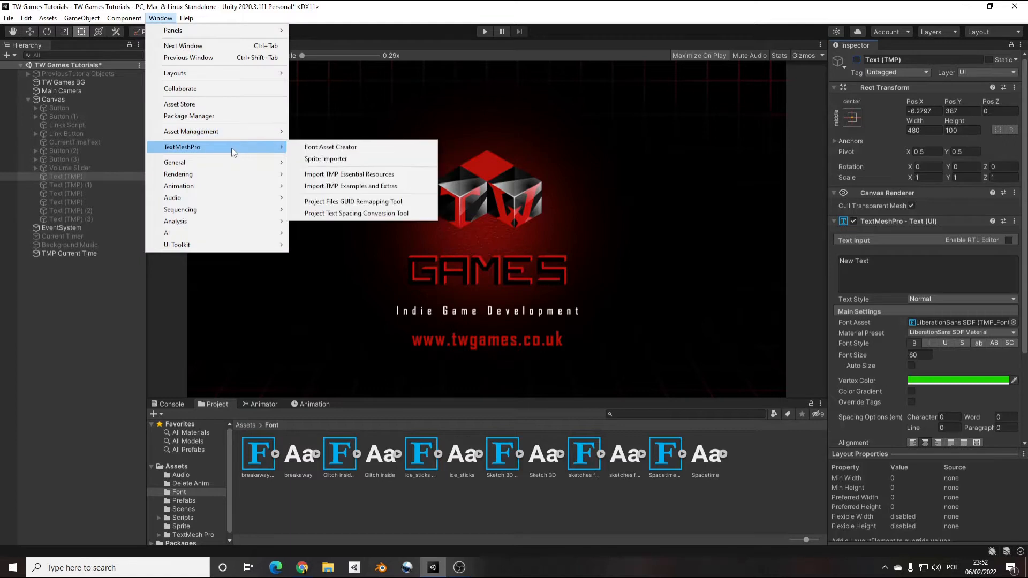
left_click(219, 117)
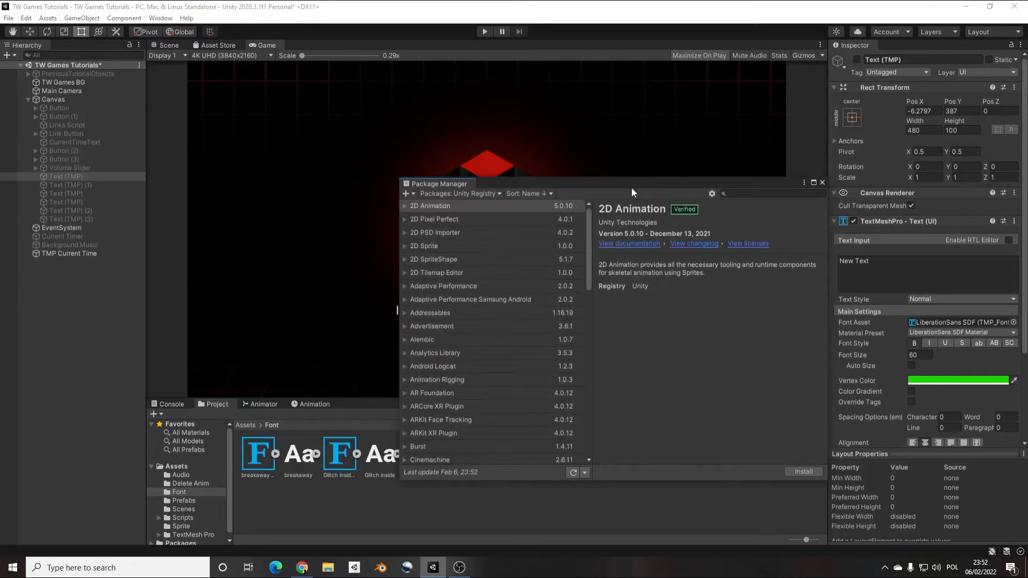
left_click_drag(625, 187, 547, 156)
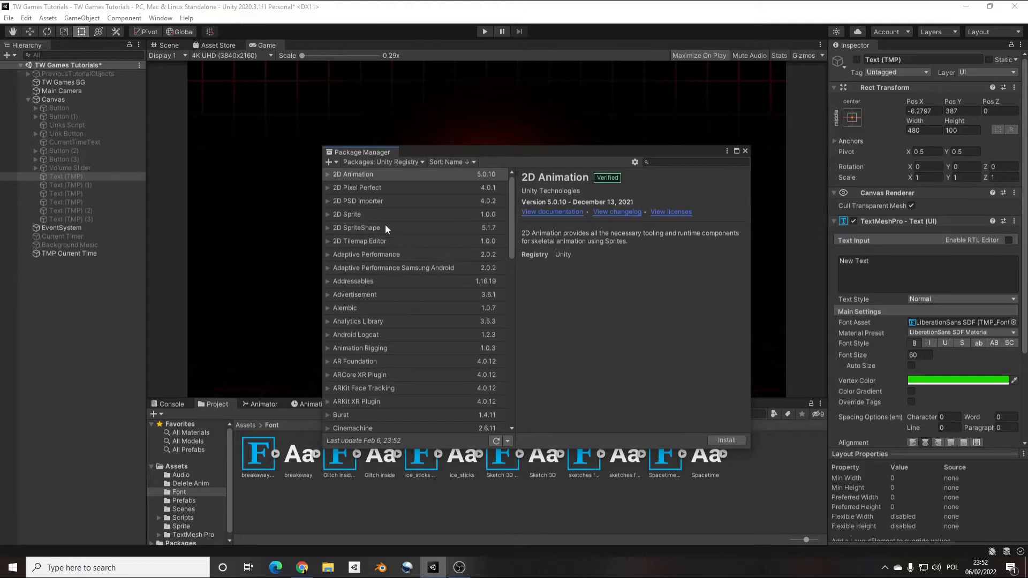
scroll(386, 307, "down", 15)
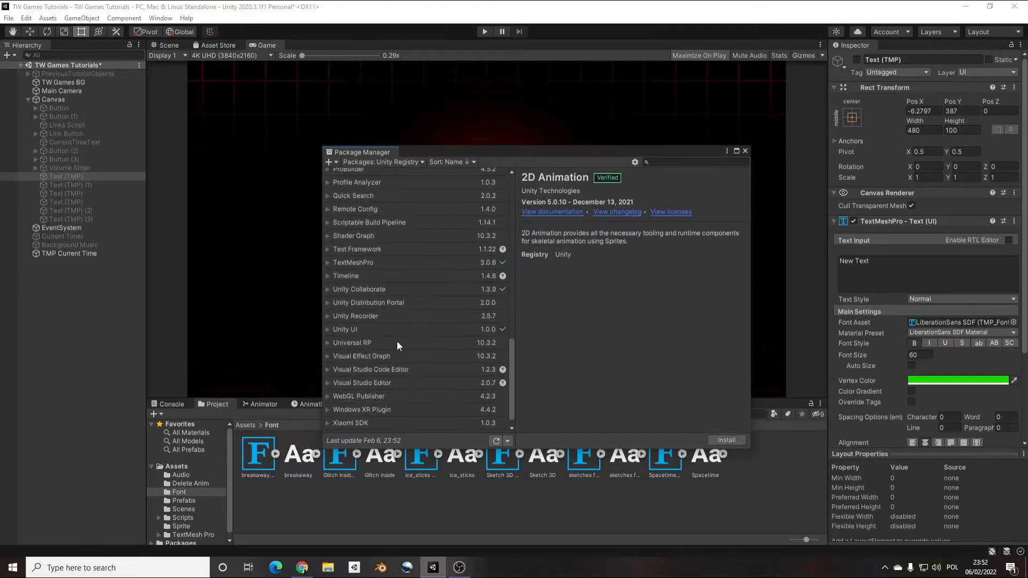
scroll(397, 346, "down", 1)
left_click(357, 253)
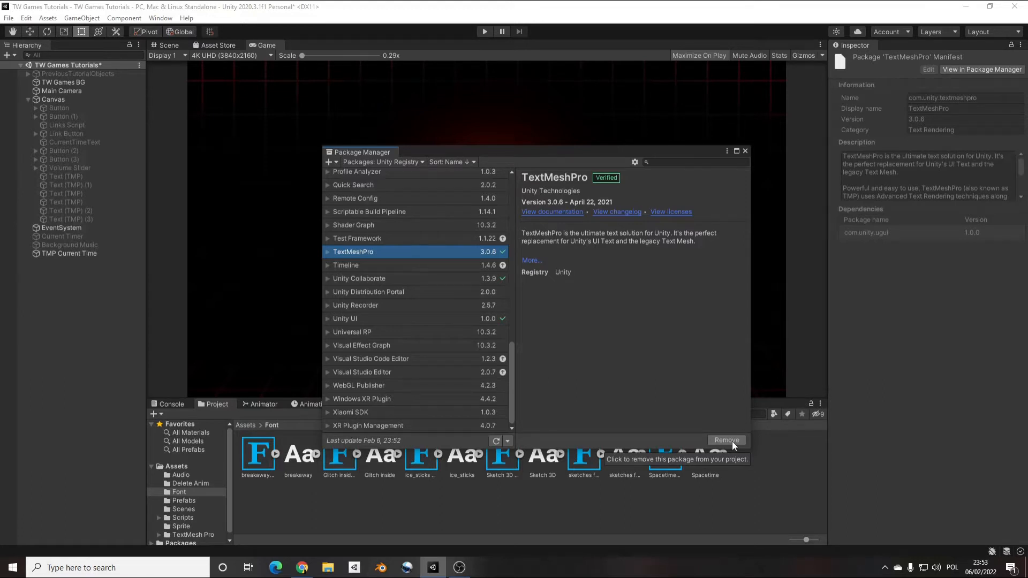
left_click(744, 152)
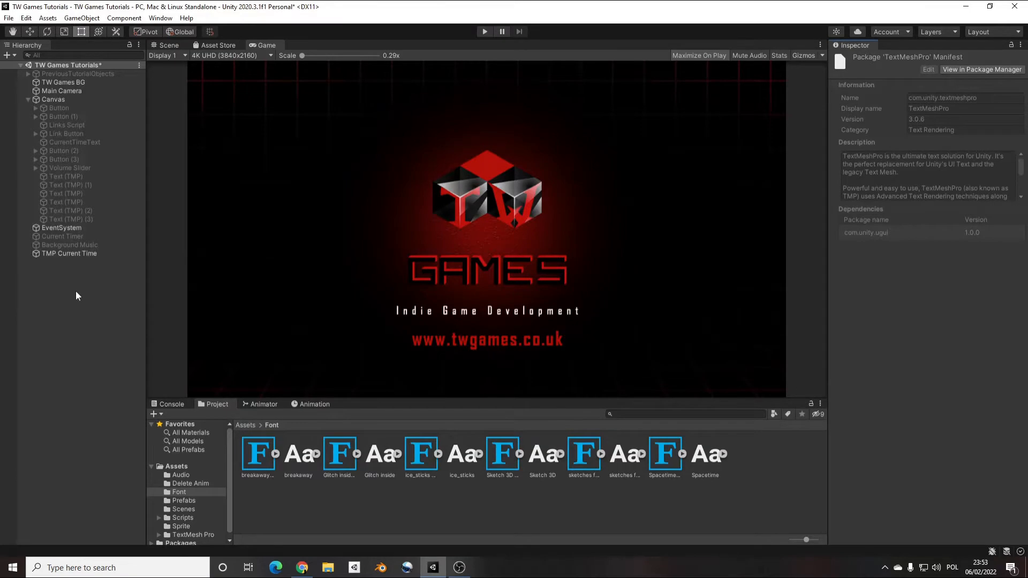
Switch to Chrome, open dafont.com and look over the recently added fonts
left_click(302, 567)
type("dafont.com")
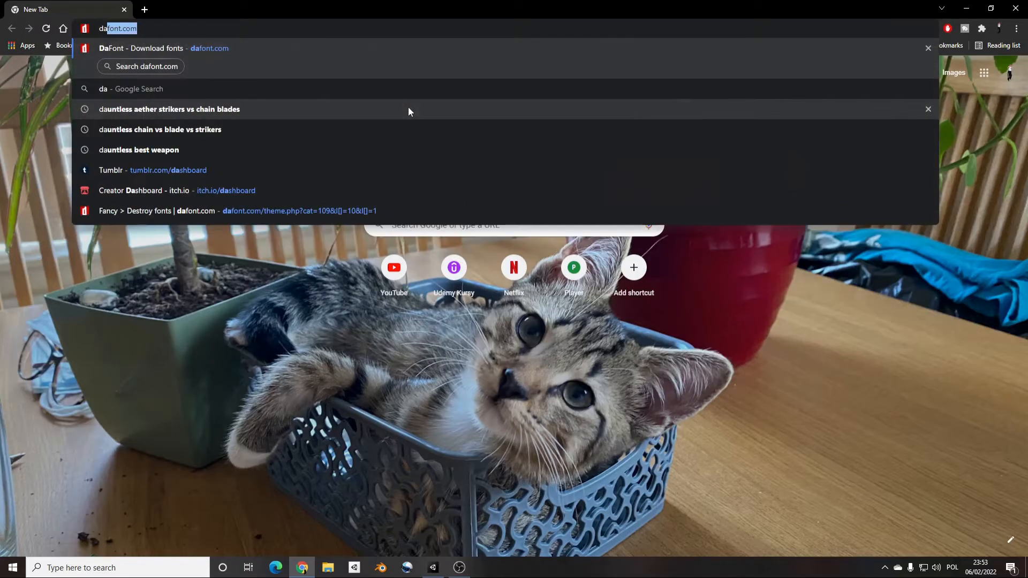
key("Return")
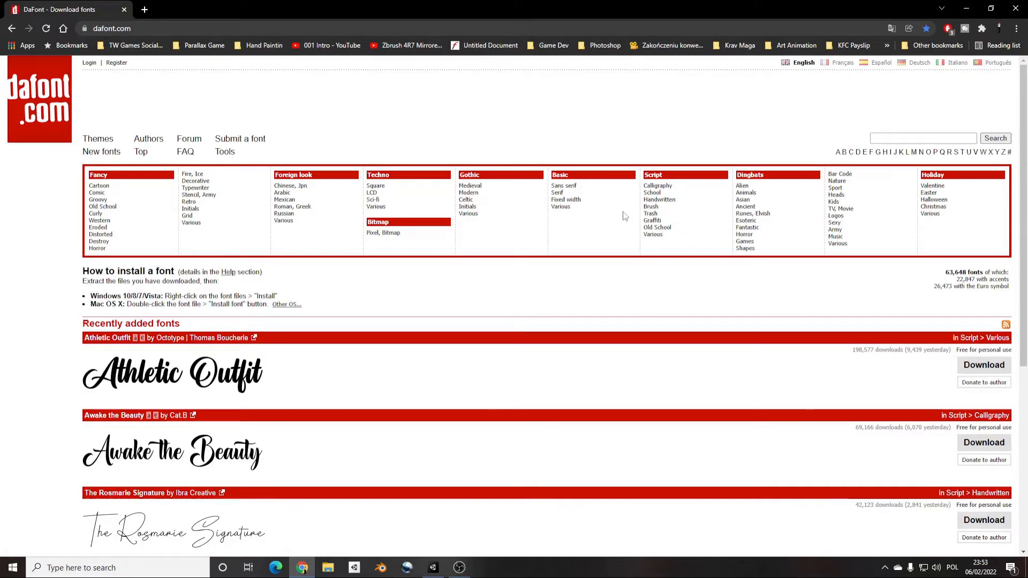
scroll(375, 303, "down", 5)
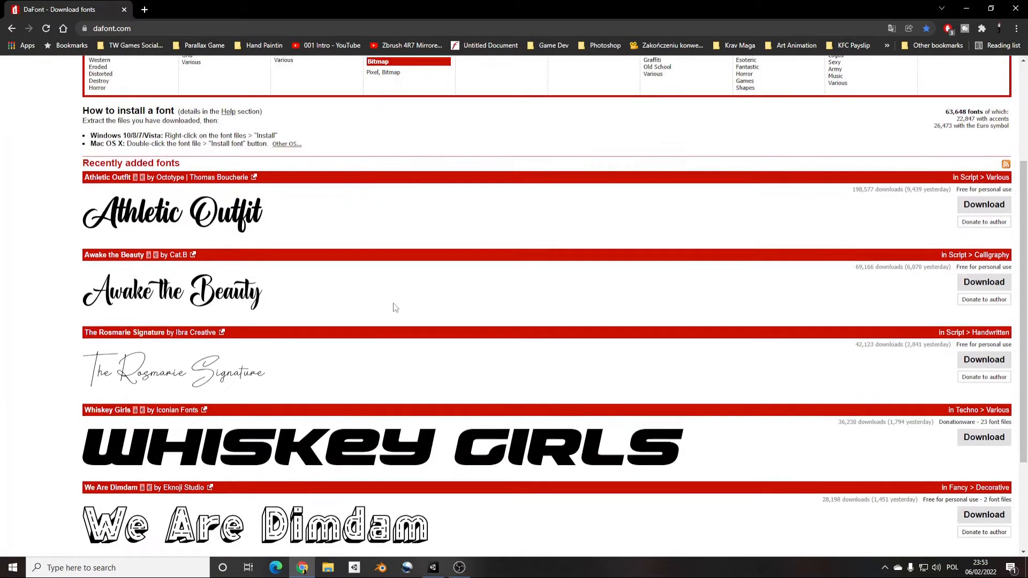
scroll(501, 355, "up", 5)
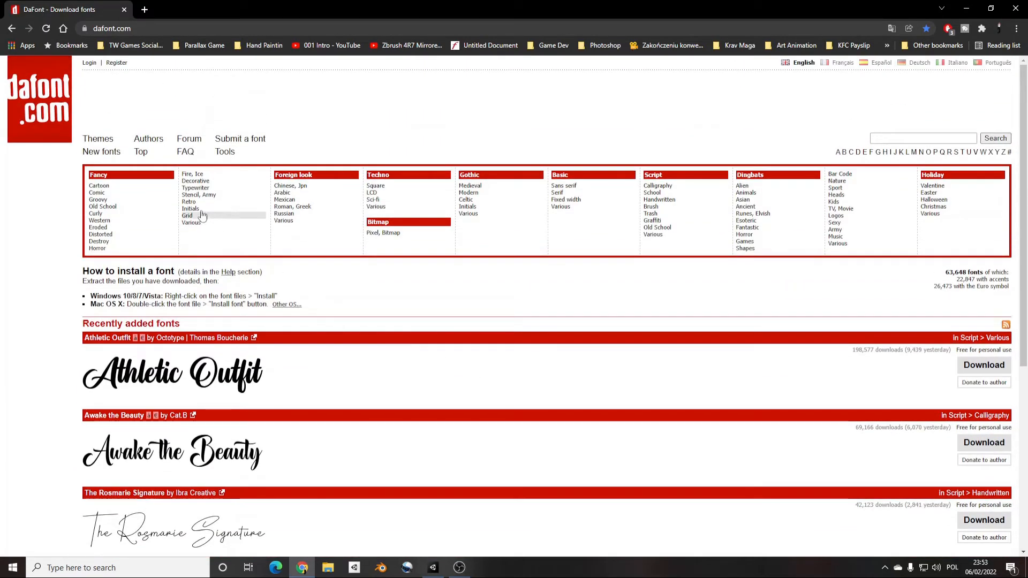
Browse the Groovy, Cartoon, Sci-fi and Celtic font categories
left_click(98, 200)
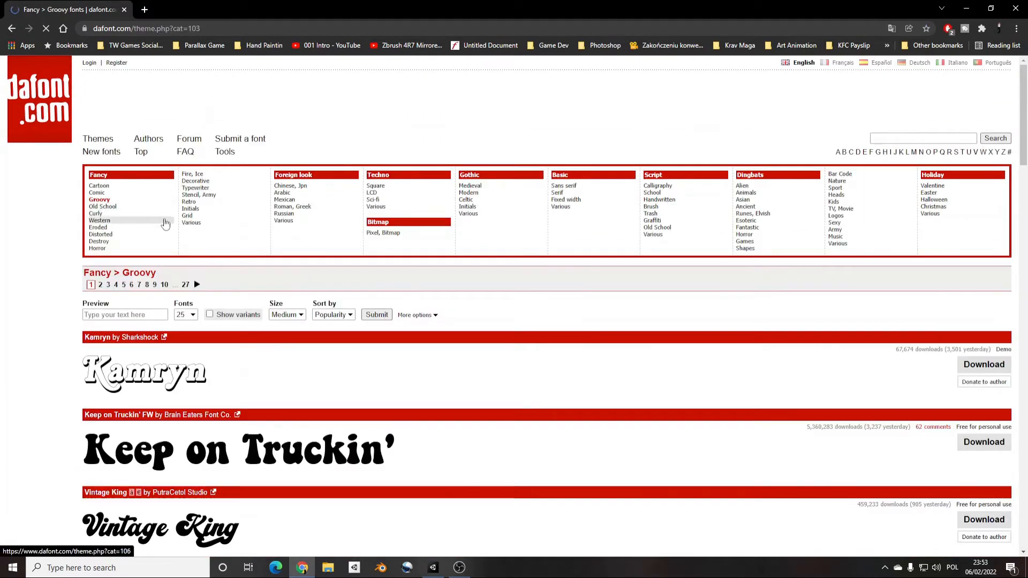
left_click(100, 185)
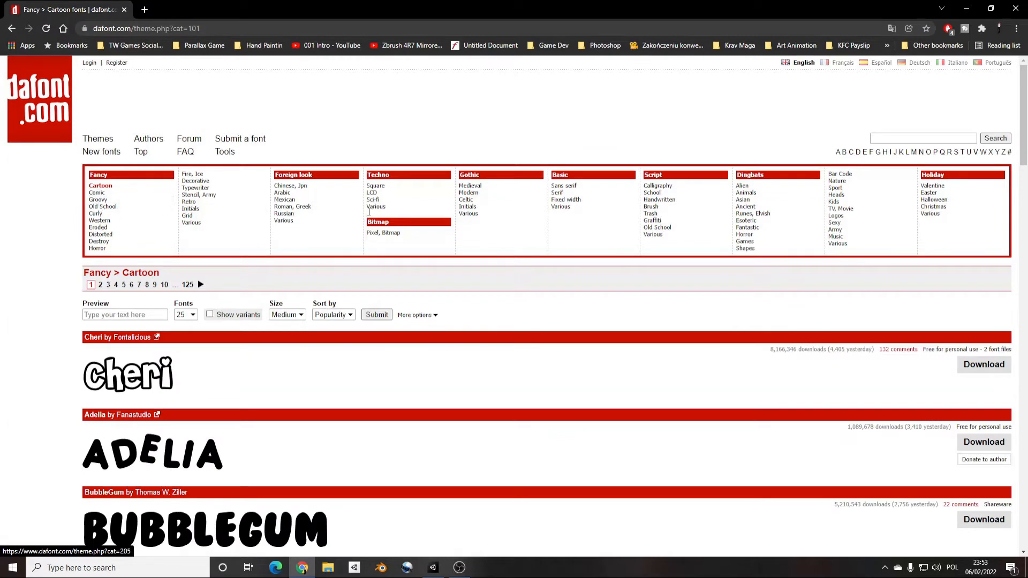
left_click(384, 199)
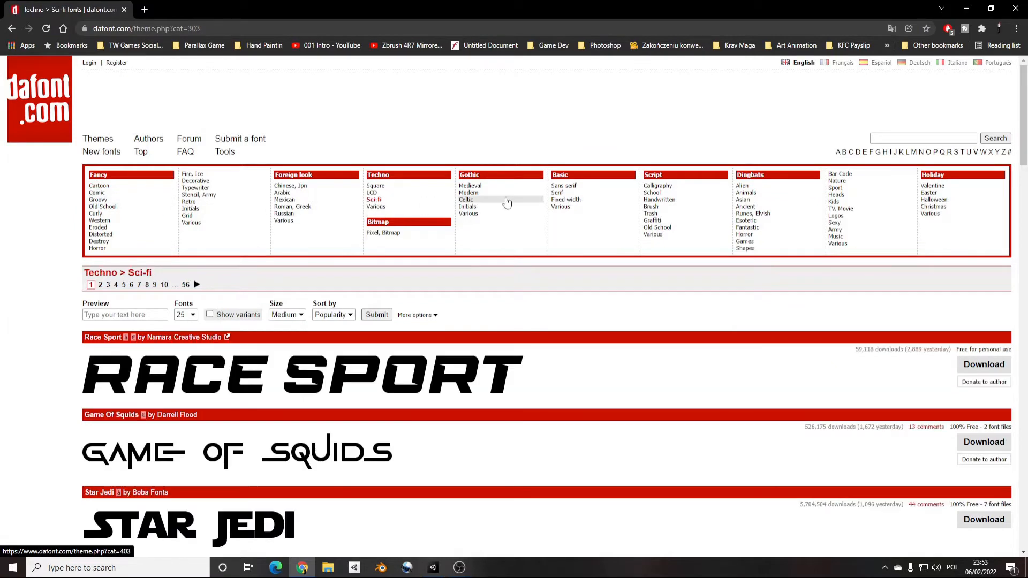
left_click(467, 200)
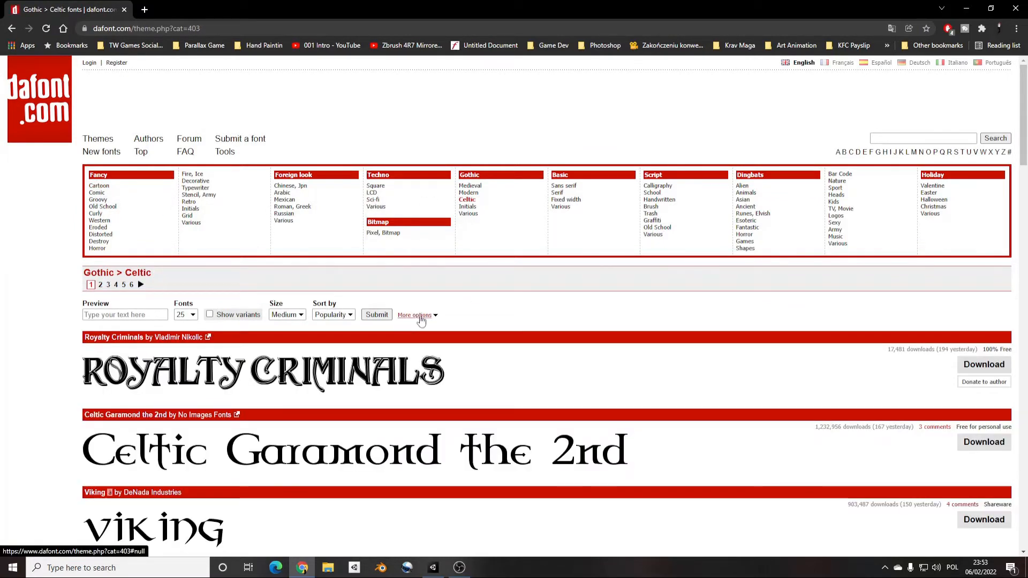
Show the additional filters for the Celtic fonts, mark 100% Free, and look through the font list
left_click(417, 314)
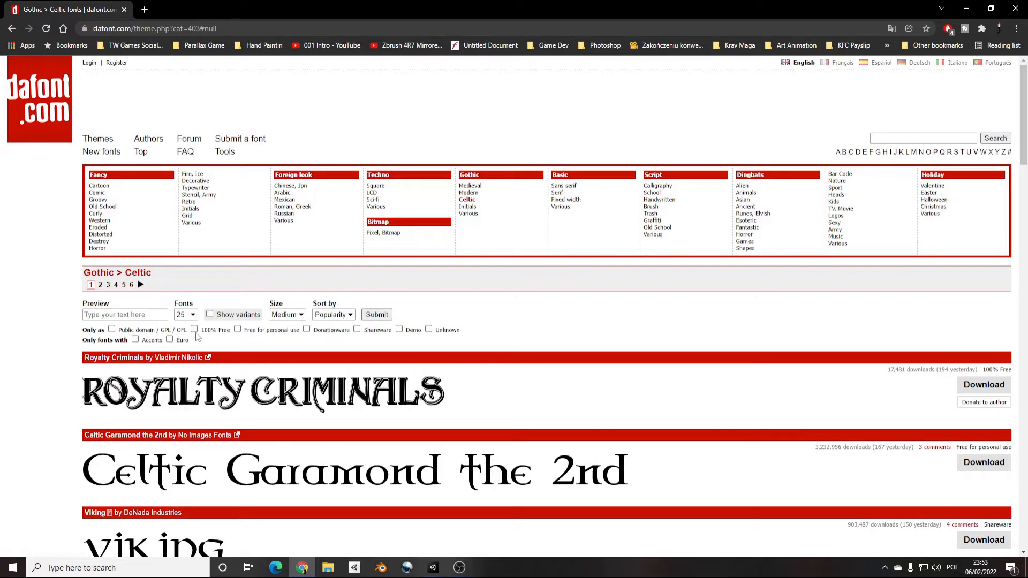
left_click(194, 330)
scroll(420, 344, "down", 10)
scroll(420, 344, "down", 5)
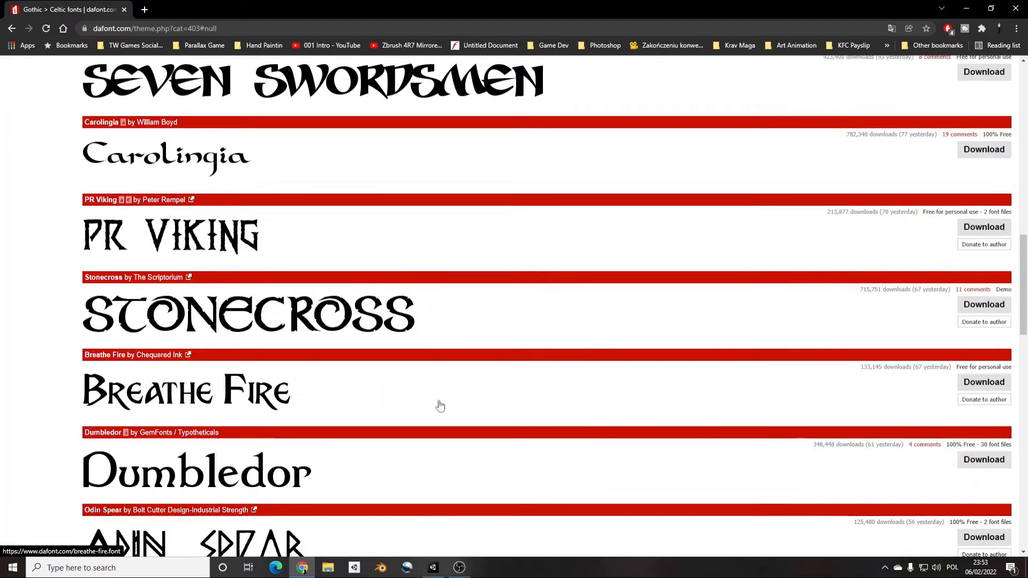
scroll(438, 406, "up", 18)
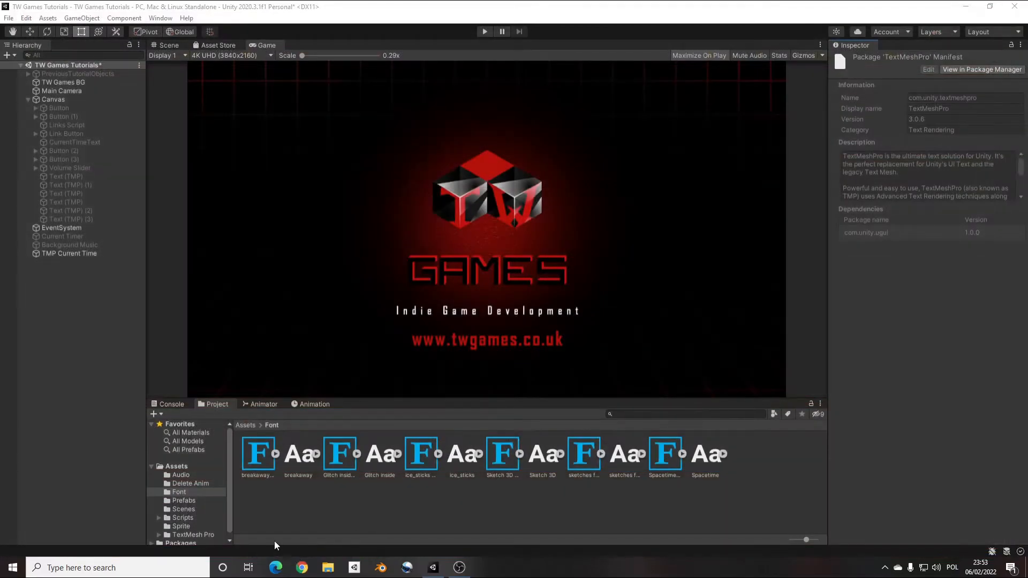
Open the extracted spacetime_2 folder from Downloads in File Explorer, examine its Spacetime font file, and close the window
key("super+e")
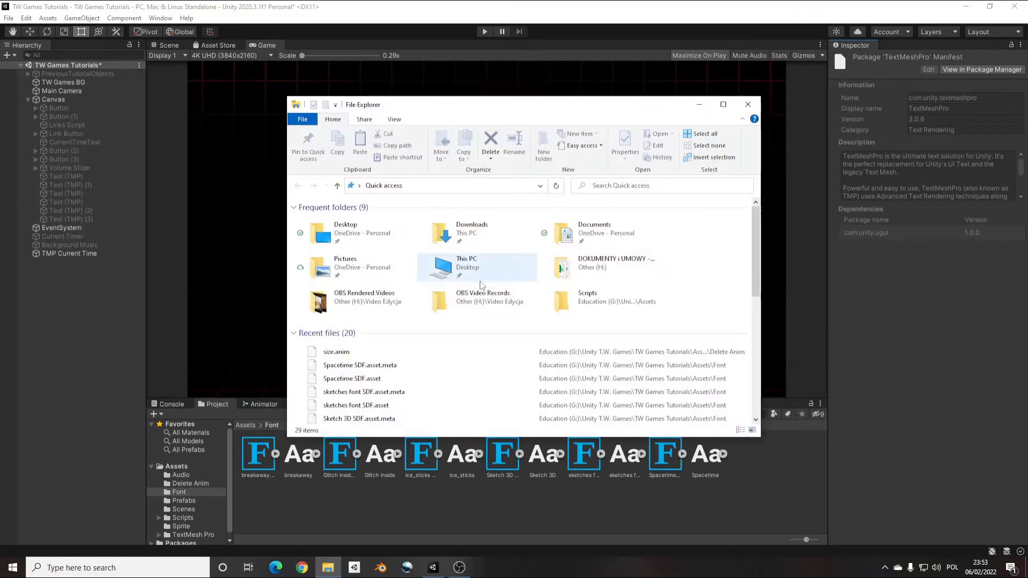
double_click(445, 233)
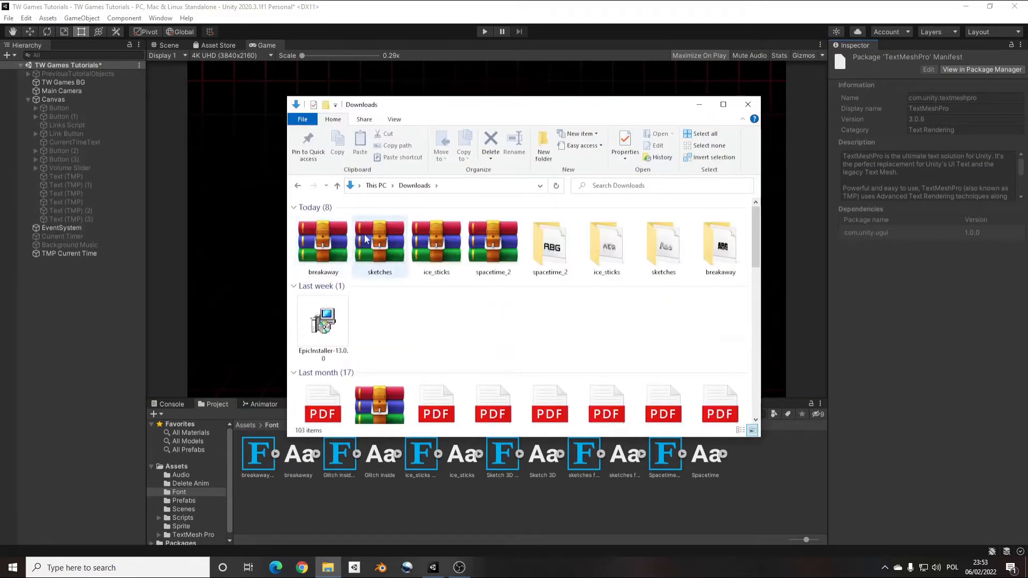
left_click(323, 243)
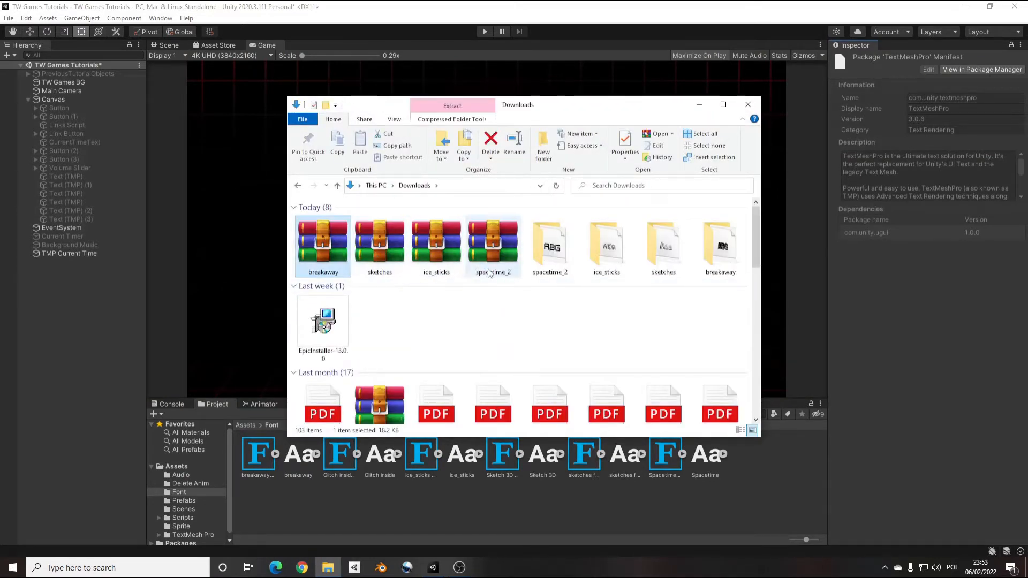
double_click(552, 249)
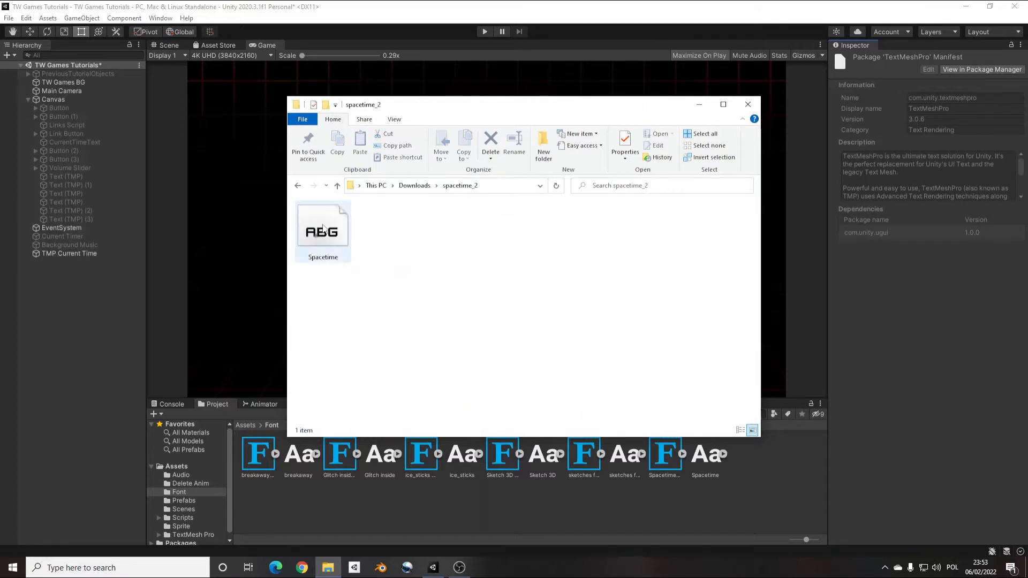
left_click_drag(328, 229, 389, 246)
left_click(748, 105)
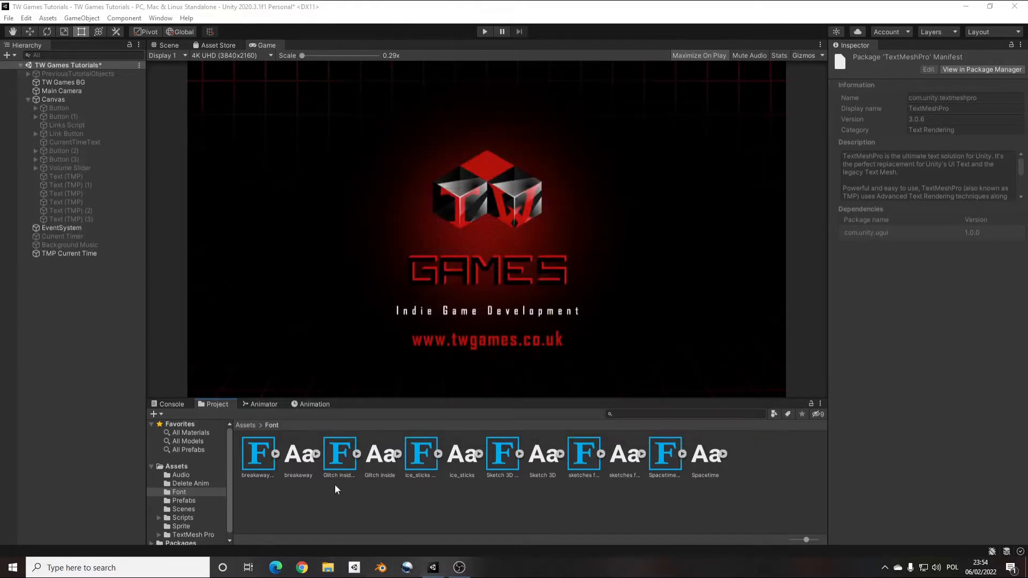
Delete the breakaway, Glitch inside and ice_sticks SDF font assets from the Font folder
left_click(272, 459)
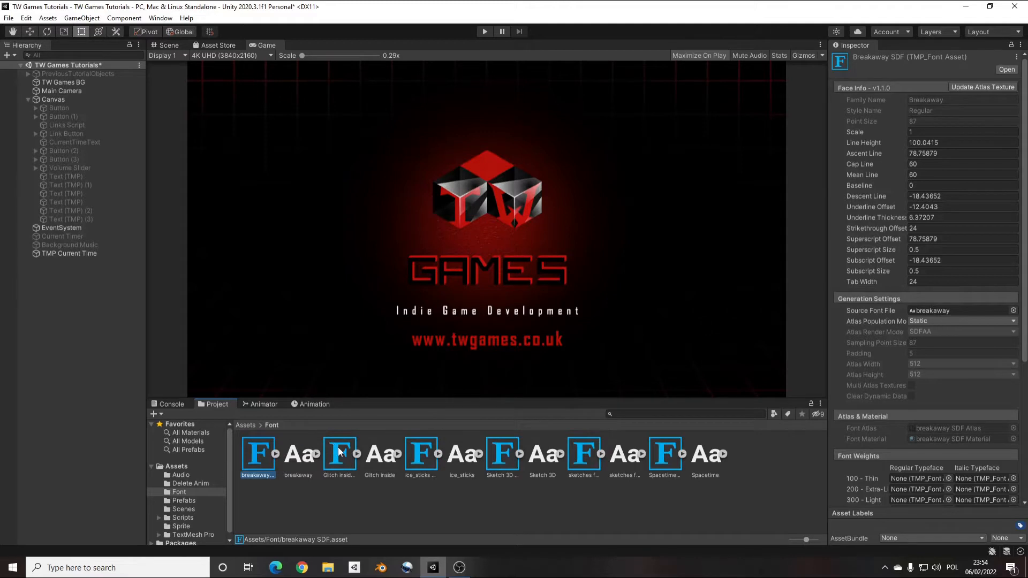
left_click(393, 501)
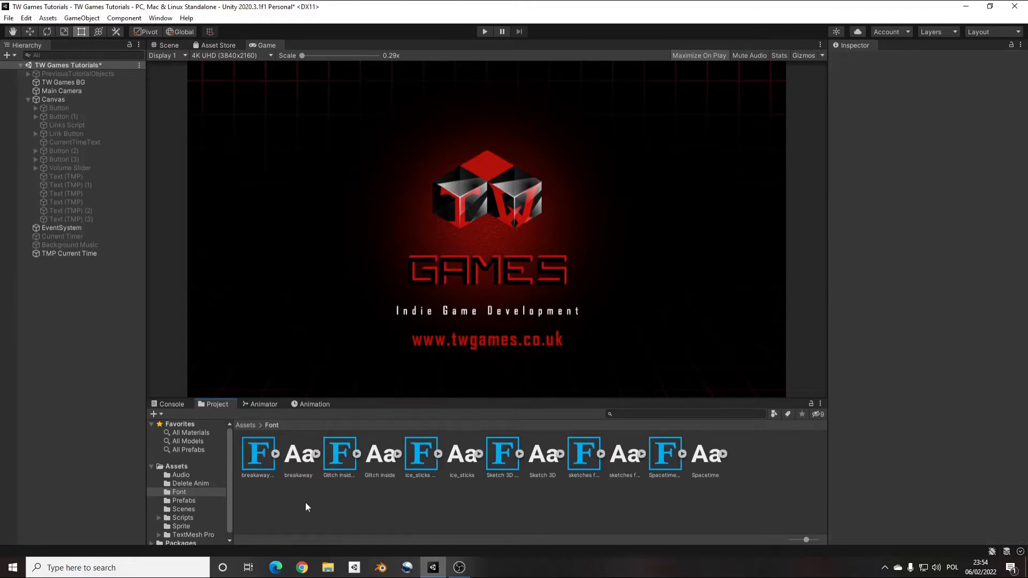
left_click(264, 461)
left_click(343, 463, "ctrl")
left_click(419, 463, "ctrl")
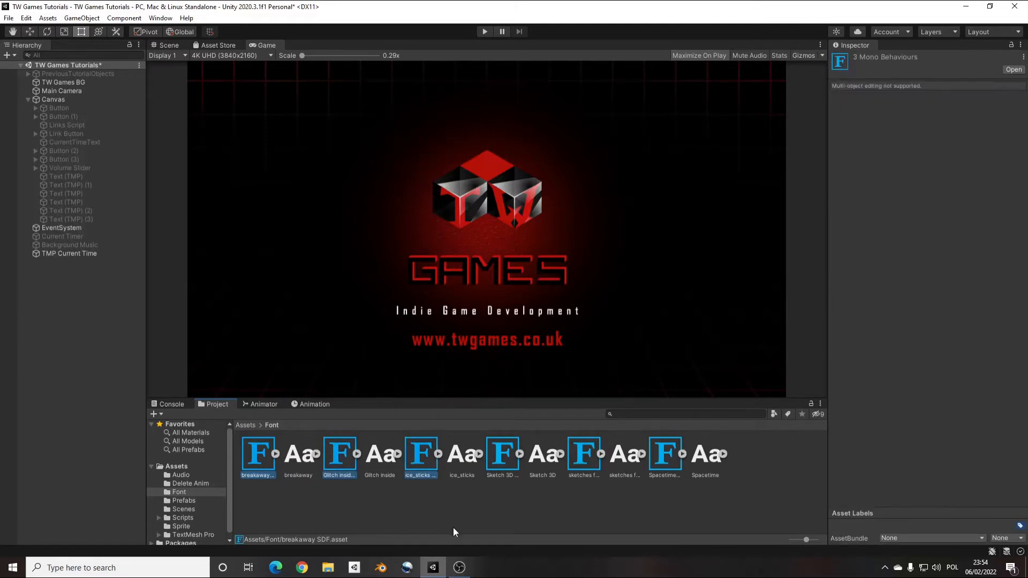
key("Delete")
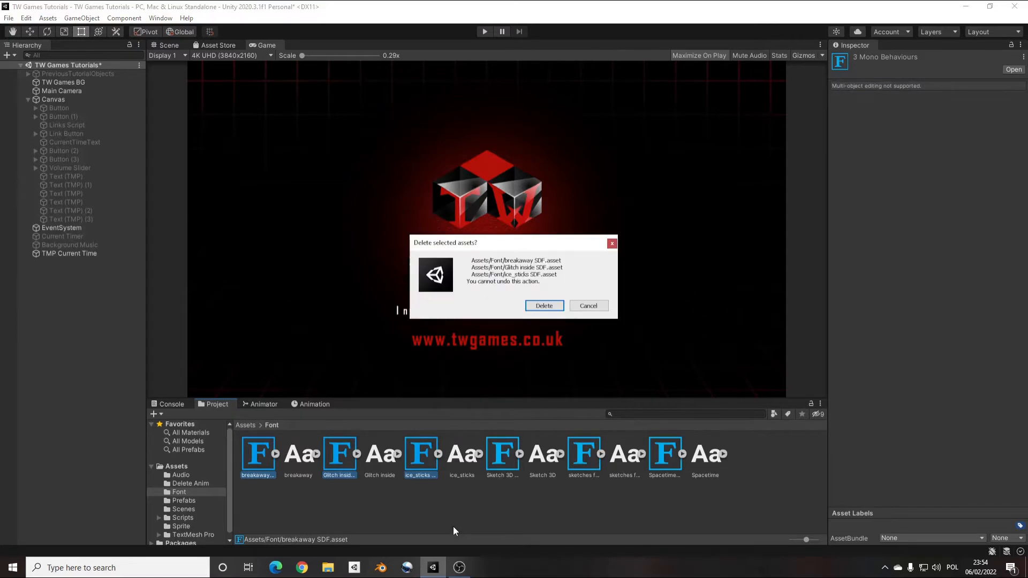
left_click(542, 307)
Delete the Sketch 3D, sketches font and Spacetime SDF font assets from the Font folder
left_click(381, 459)
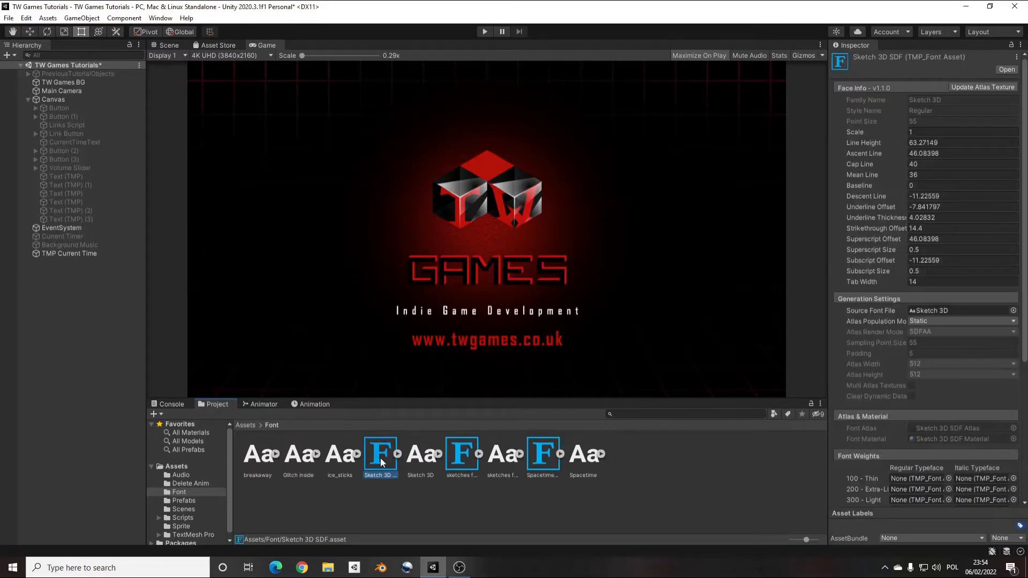
left_click(462, 453, "ctrl")
left_click(542, 453, "ctrl")
key("Delete")
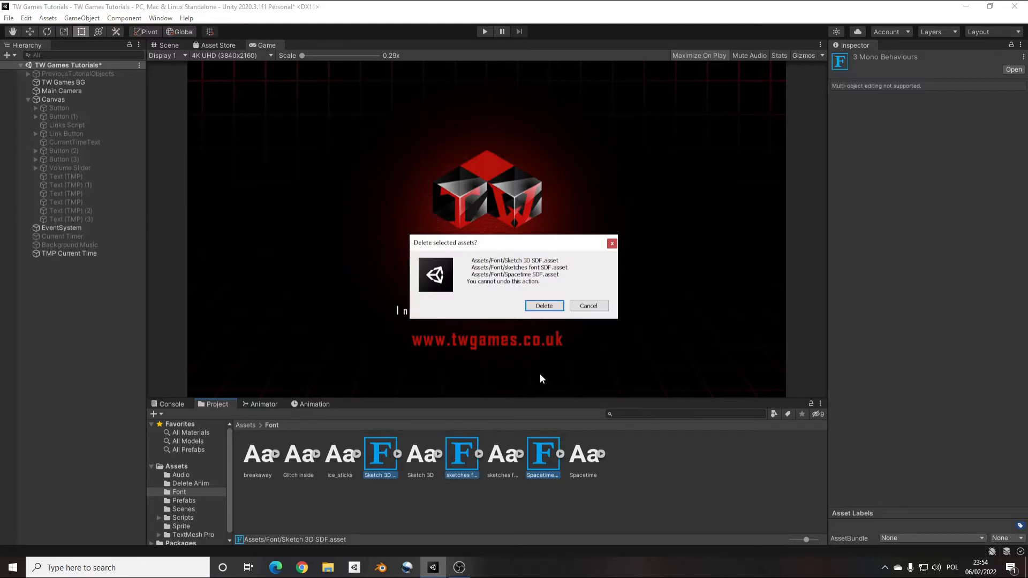
left_click(542, 307)
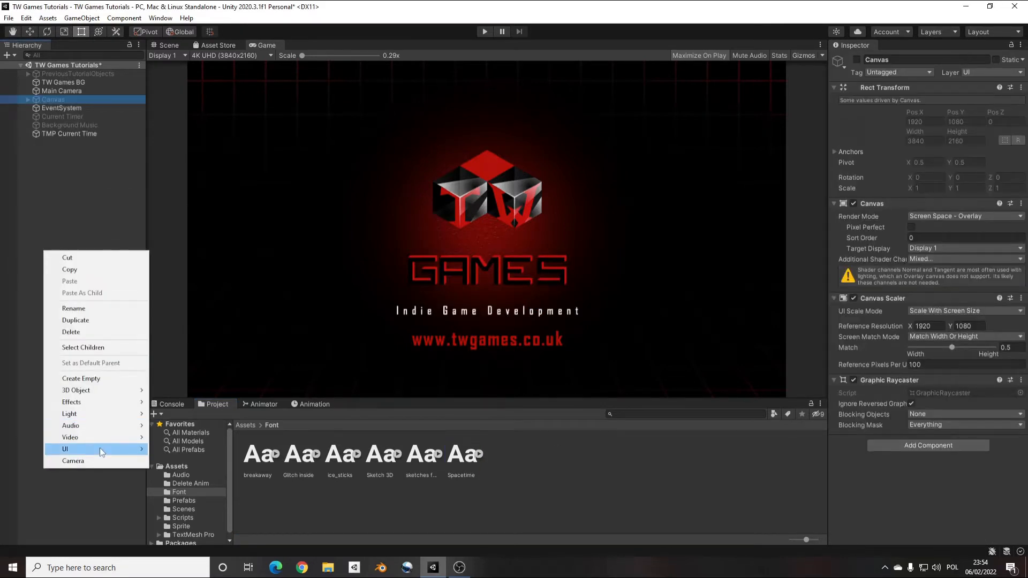
Add a new UI Canvas to the scene and create a TextMeshPro text object under it
mouse_move(104, 448)
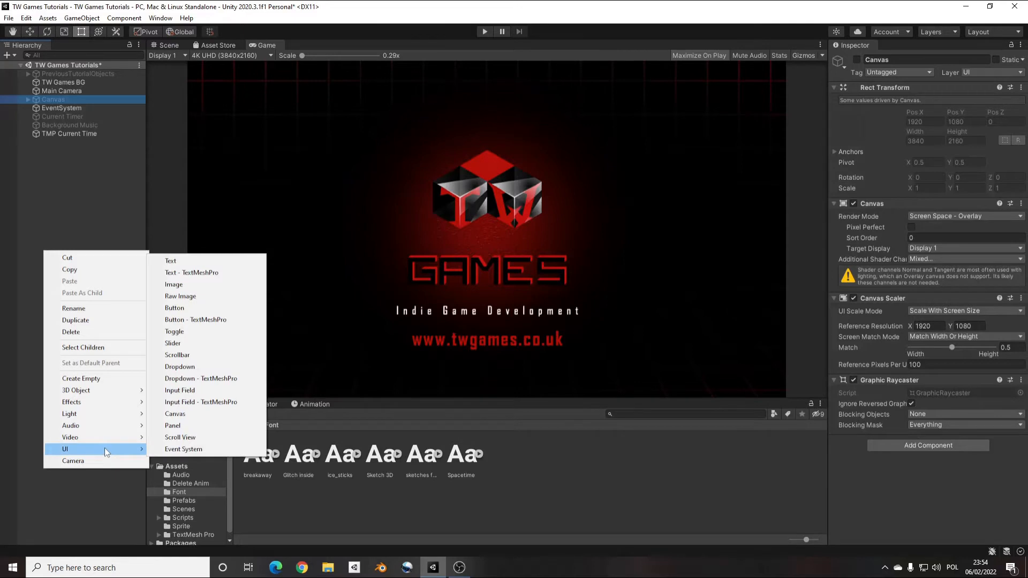
left_click(204, 414)
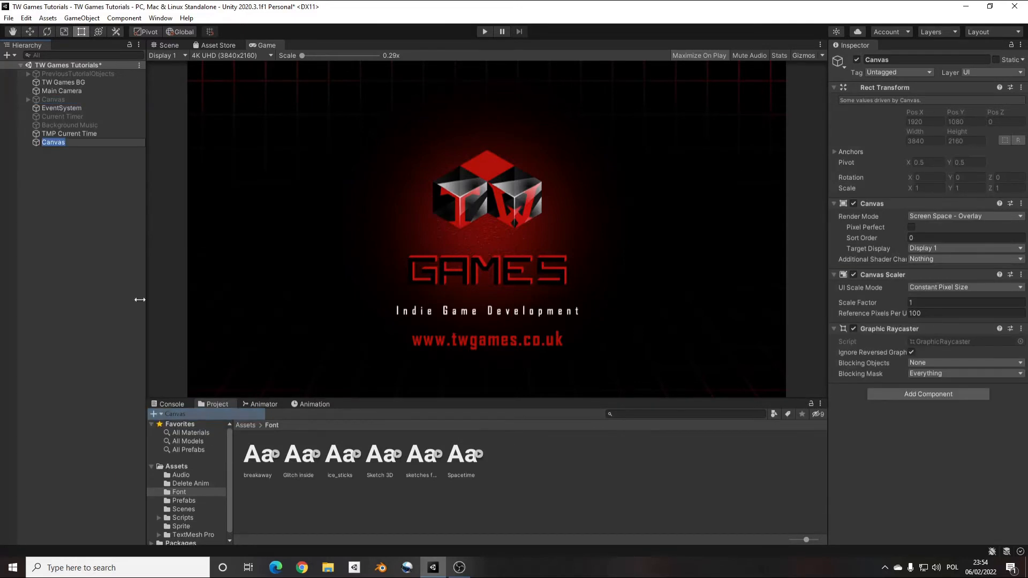
left_click(37, 142)
right_click(37, 142)
mouse_move(75, 359)
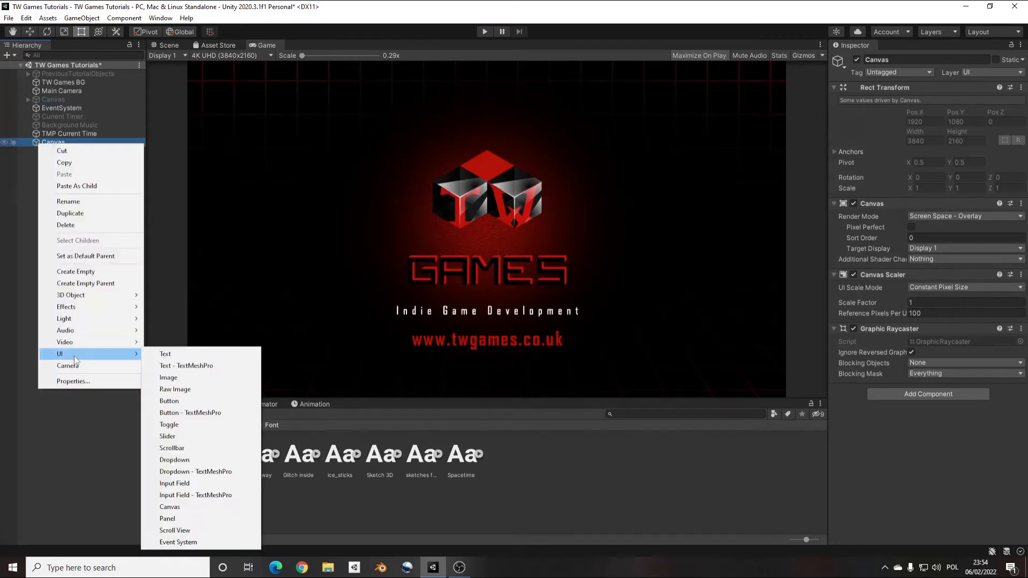
left_click(198, 368)
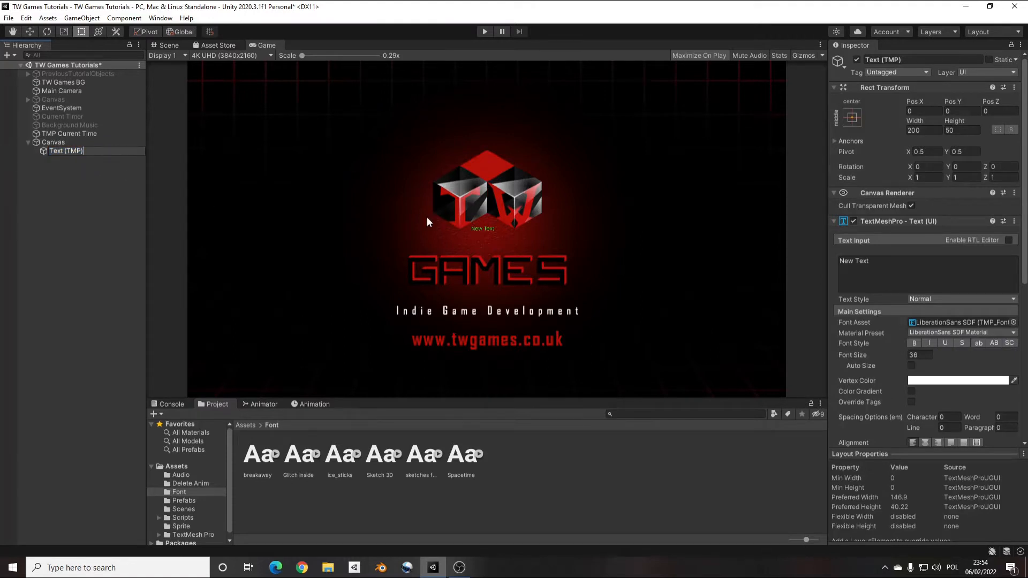
Frame the new text object in the Scene view and set its width to 600 and height to 100
left_click(163, 47)
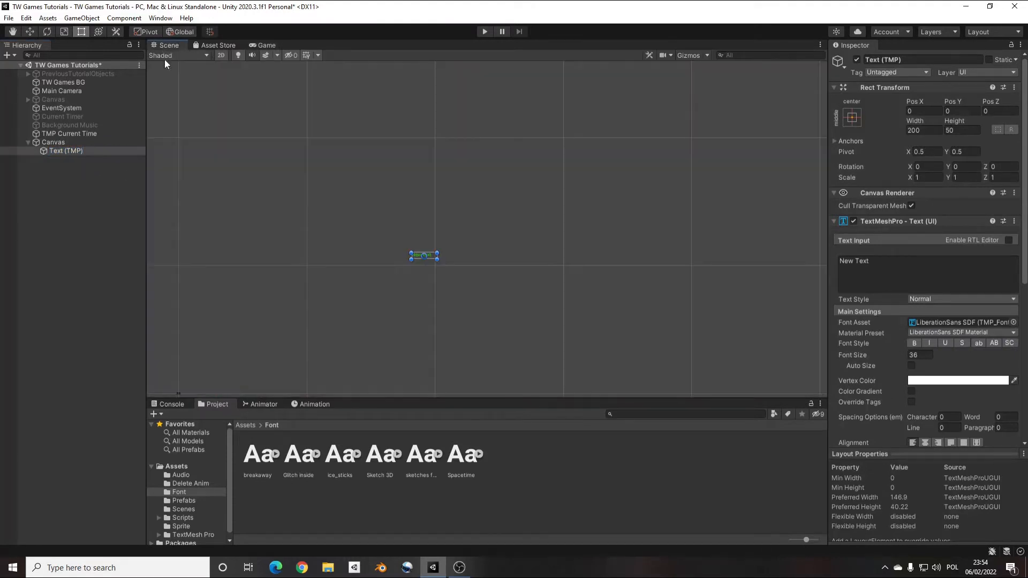
double_click(47, 152)
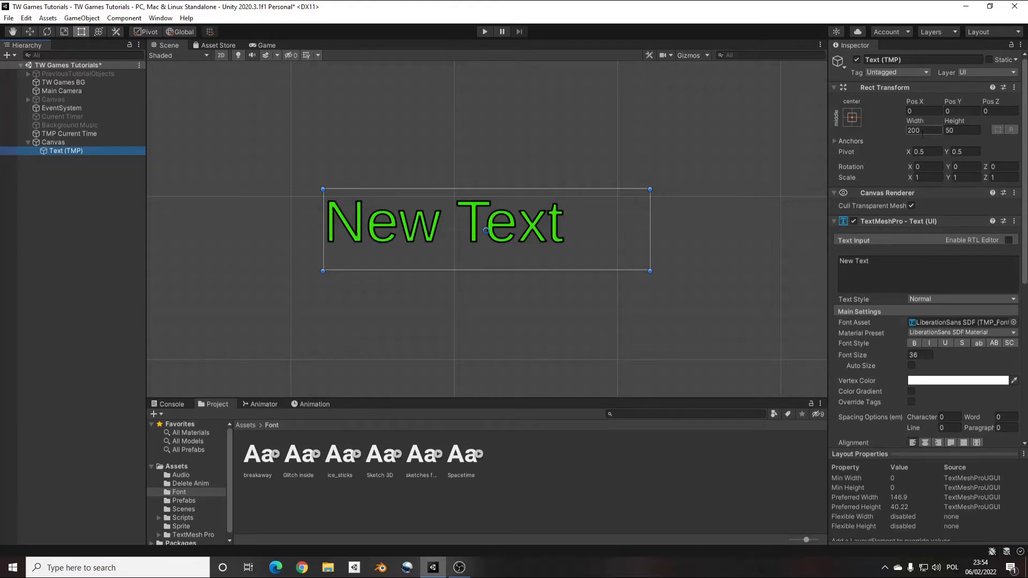
left_click(914, 127)
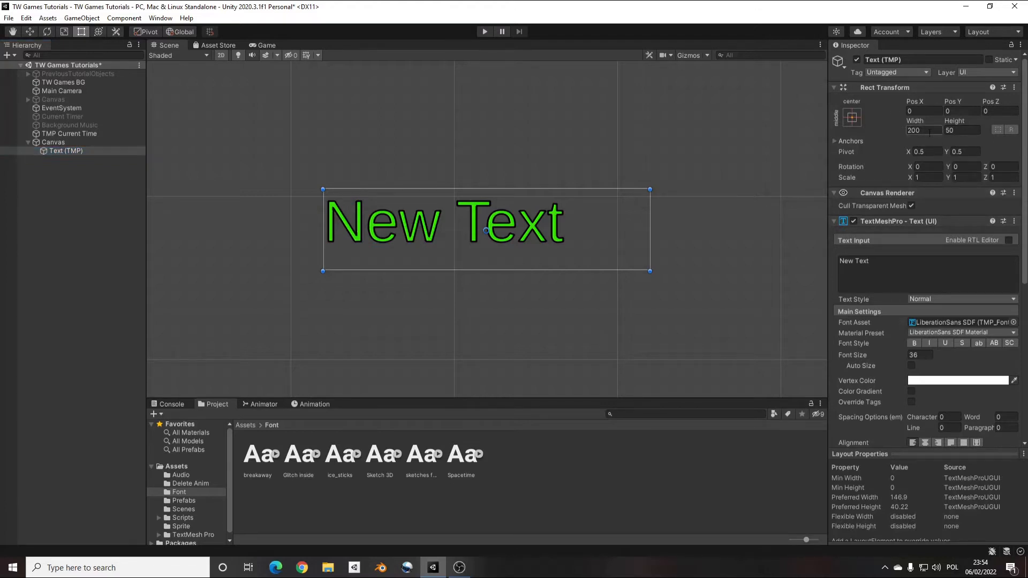
type("600")
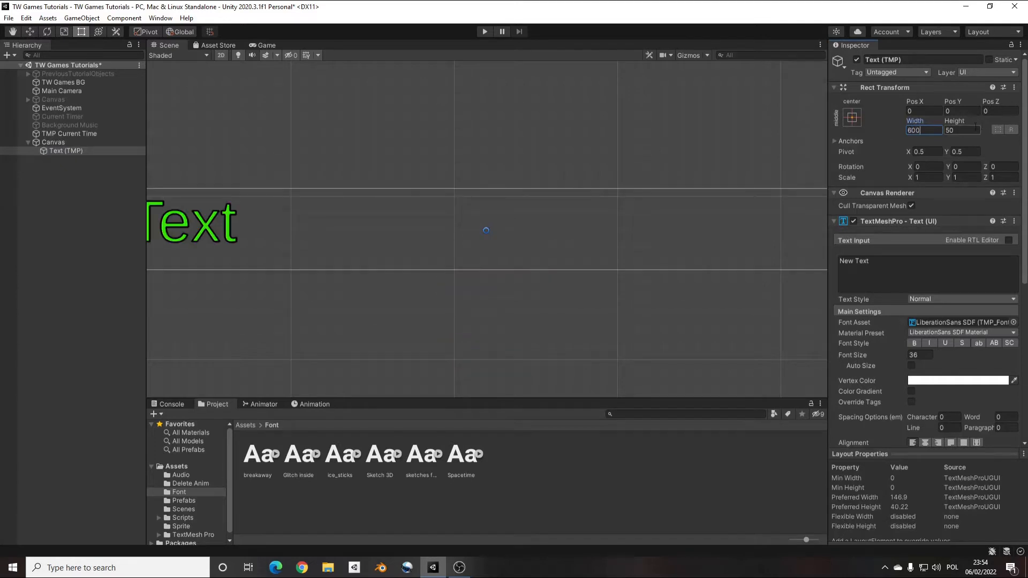
key("Tab")
type("100")
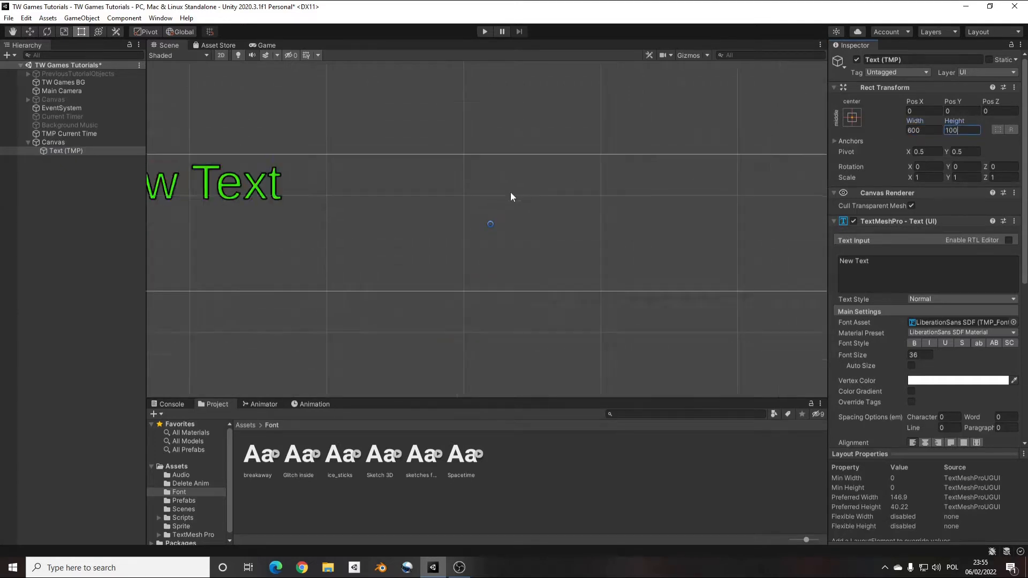
scroll(460, 241, "down", 3)
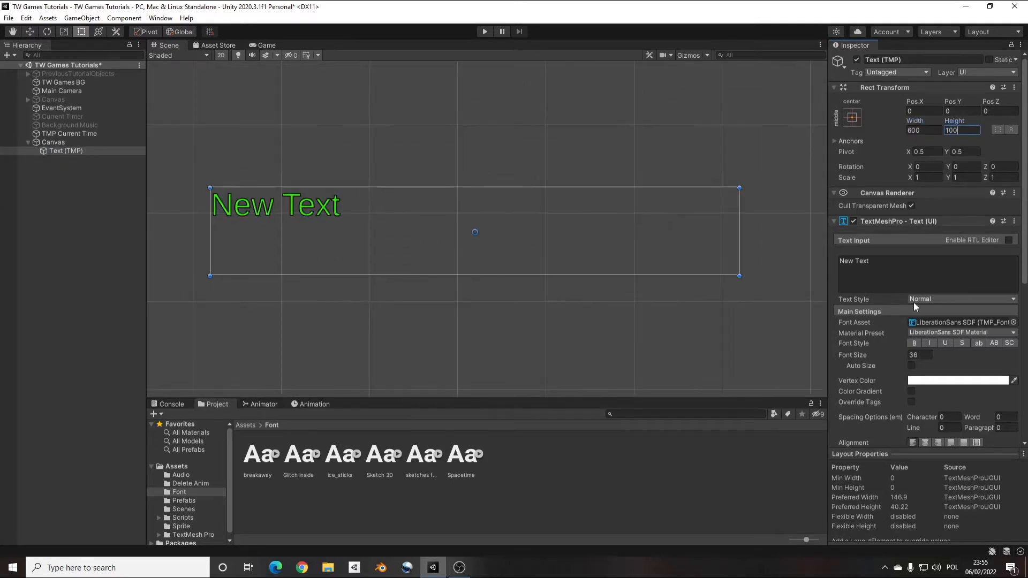
Extend the text object's content to read "New Text GOING HERE"
scroll(913, 302, "down", 5)
scroll(896, 190, "up", 5)
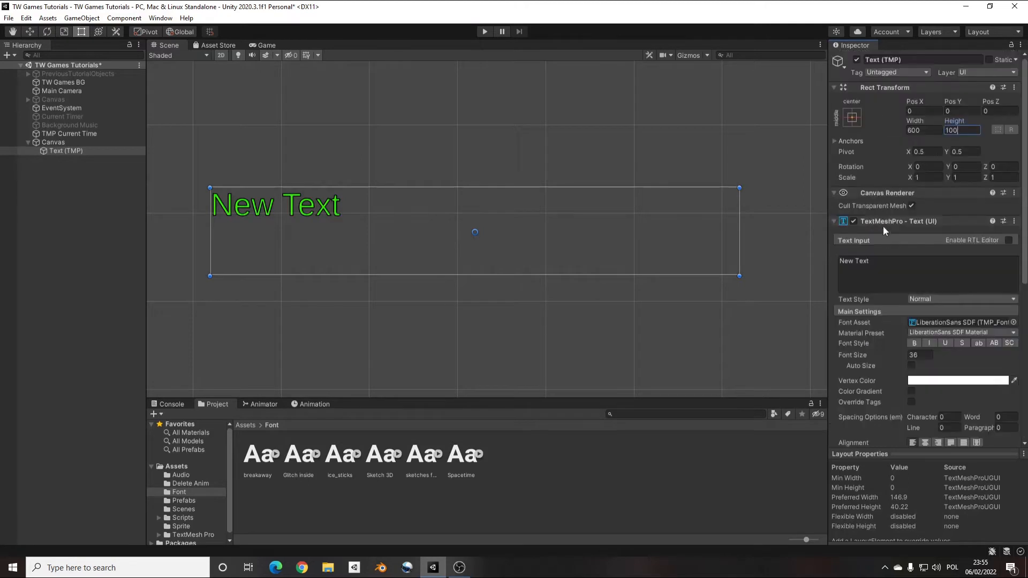
left_click(884, 260)
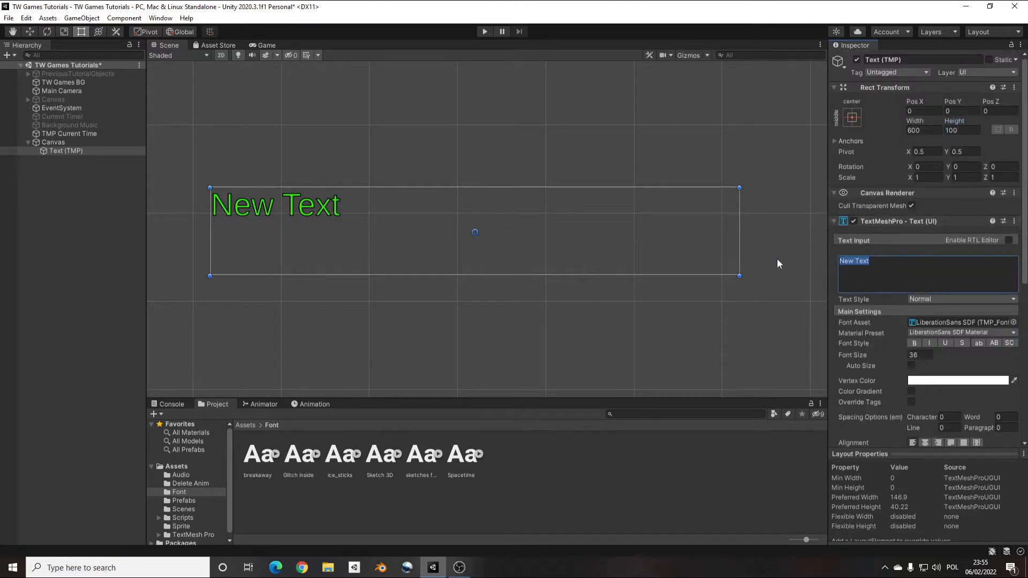
left_click(941, 257)
type("G")
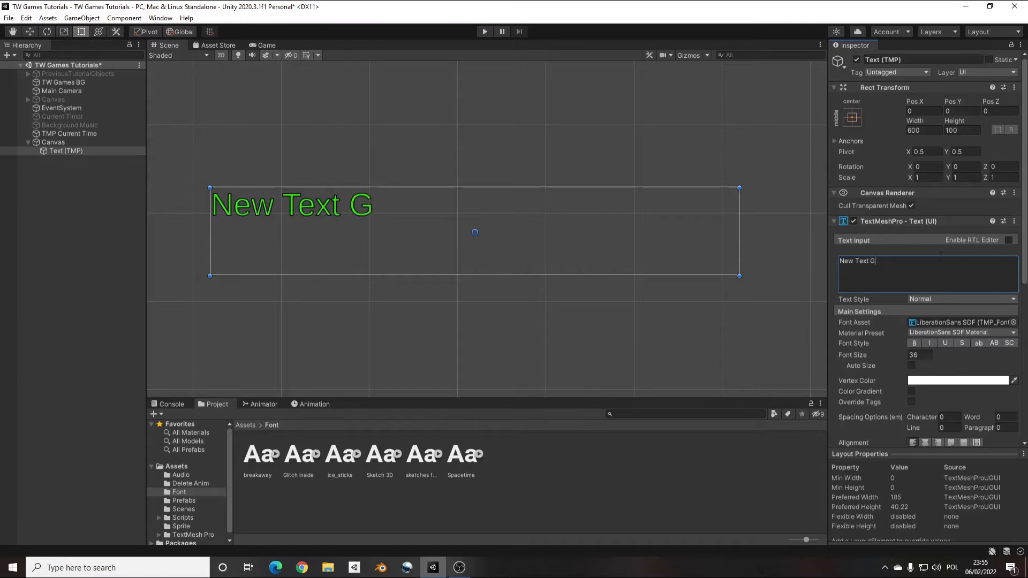
type("OING HERE")
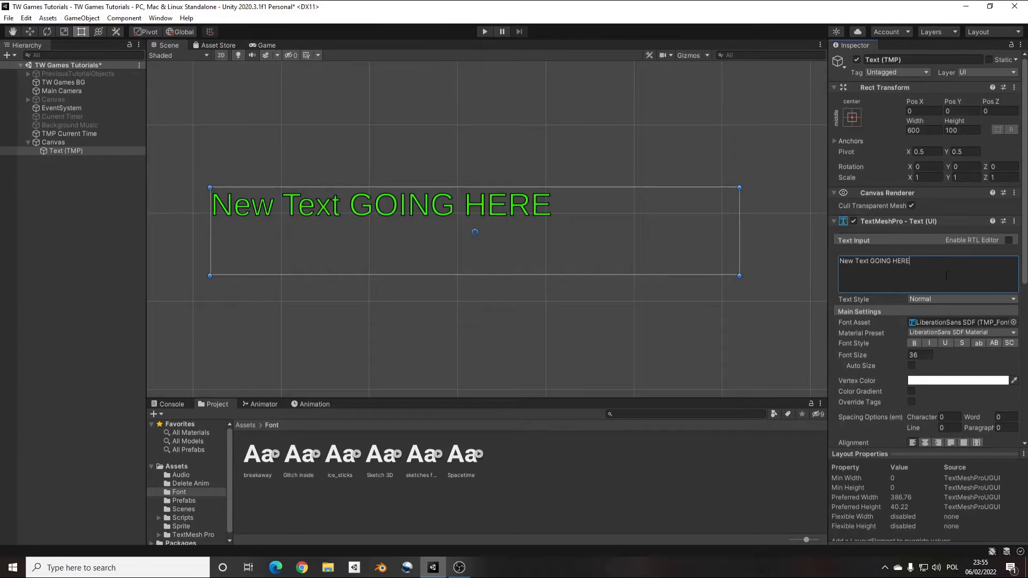
Try the LiberationSans SDF - Fallback font asset on the text and switch back to LiberationSans SDF
left_click(1013, 322)
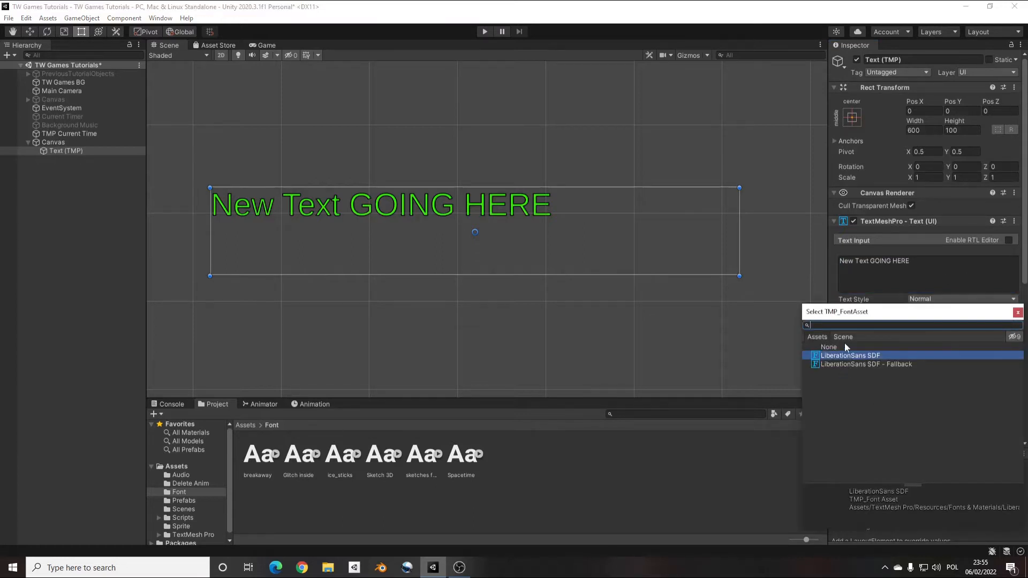
left_click(846, 363)
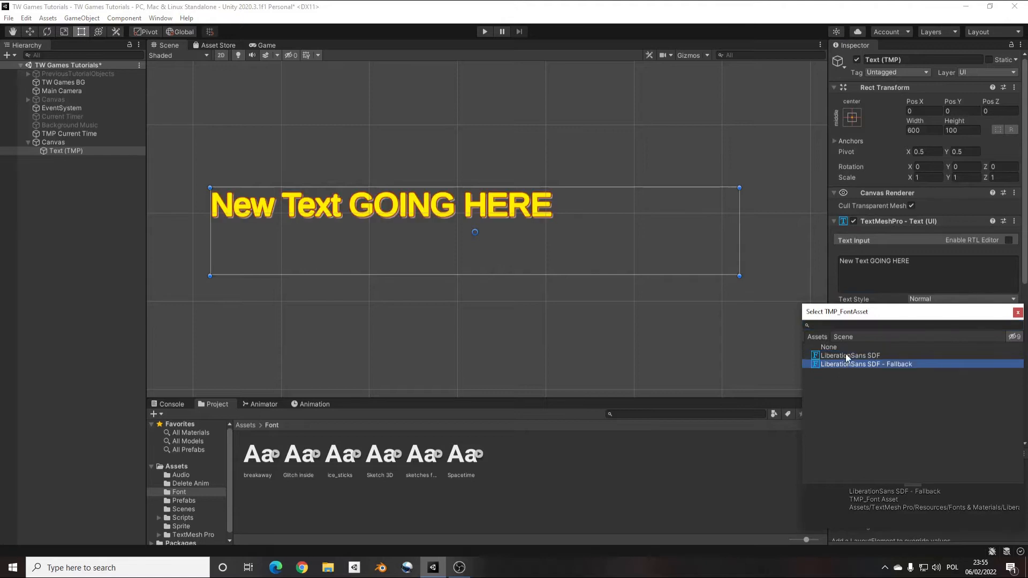
left_click(846, 354)
left_click(896, 366)
left_click(852, 357)
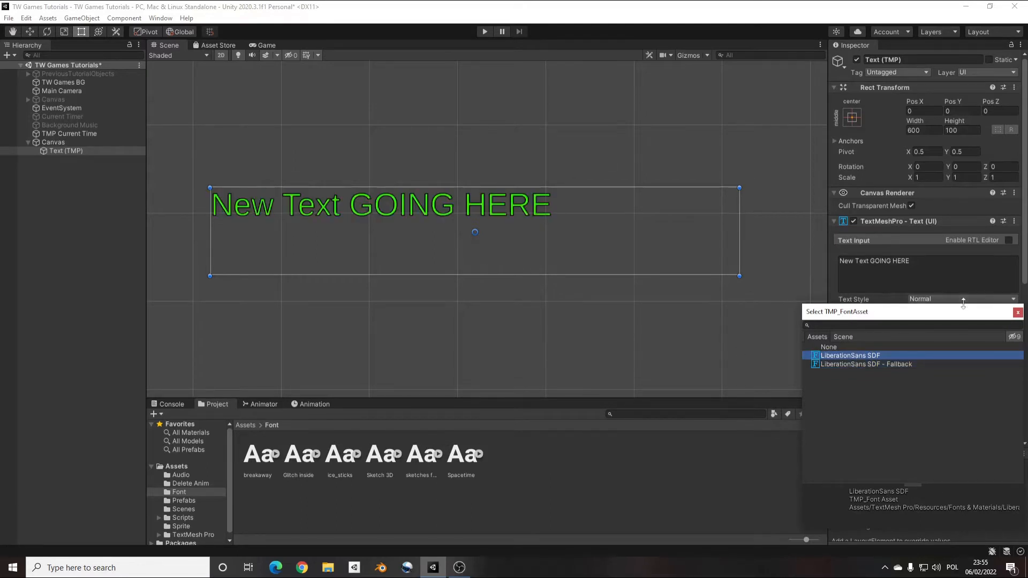
left_click(1018, 313)
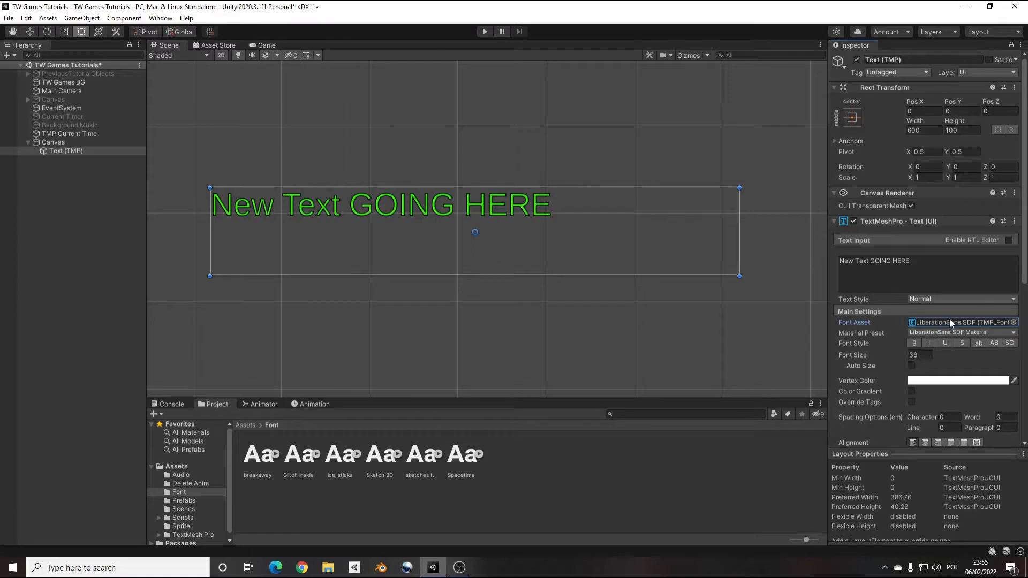
Locate the text's assigned font asset in the project and check the list of available font assets
left_click(951, 322)
left_click(1013, 322)
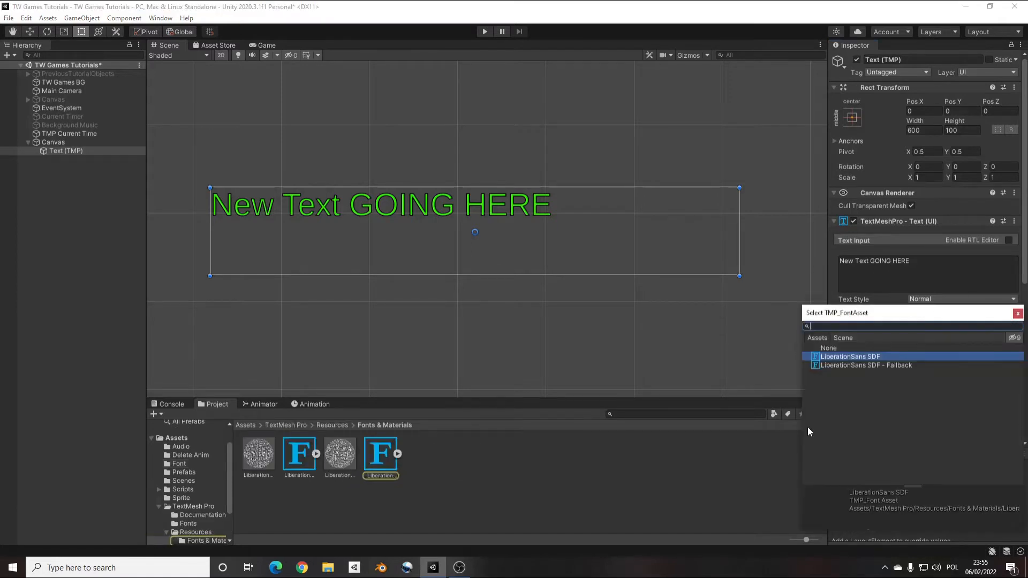
left_click(1018, 313)
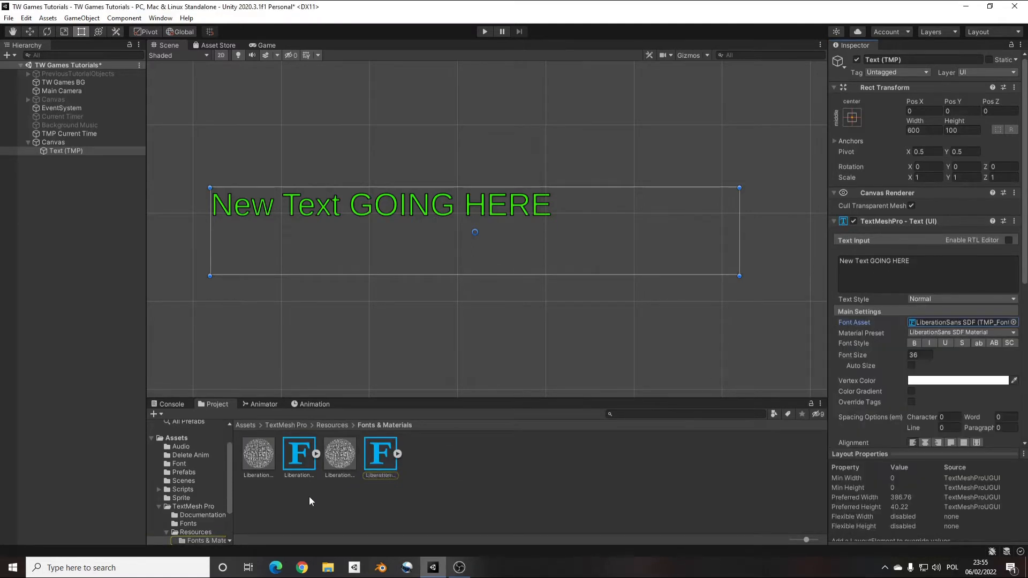
Try to assign the raw Spacetime font file from the Font folder as the text's font asset
left_click(174, 507)
left_click(185, 464)
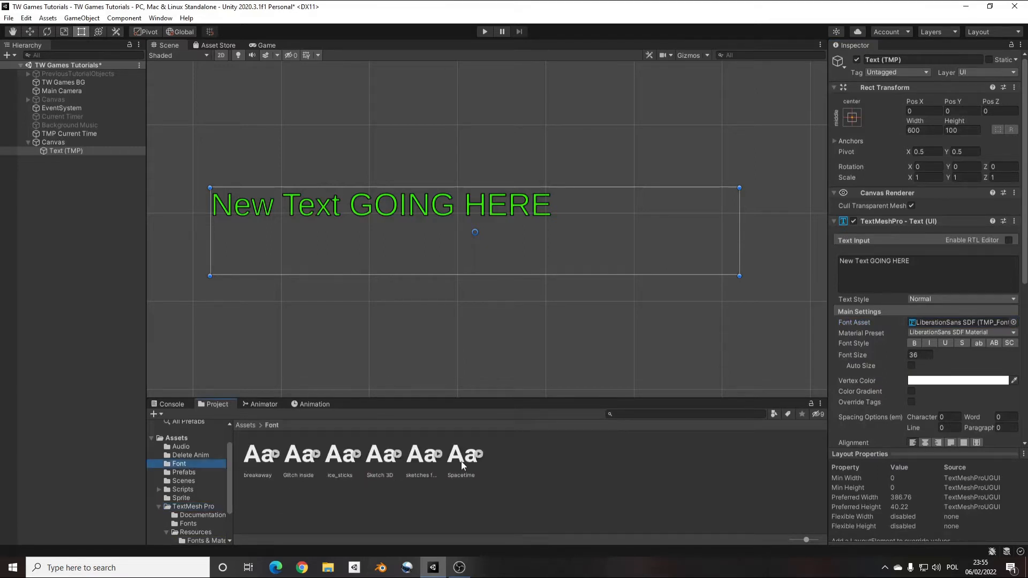
left_click_drag(461, 461, 952, 320)
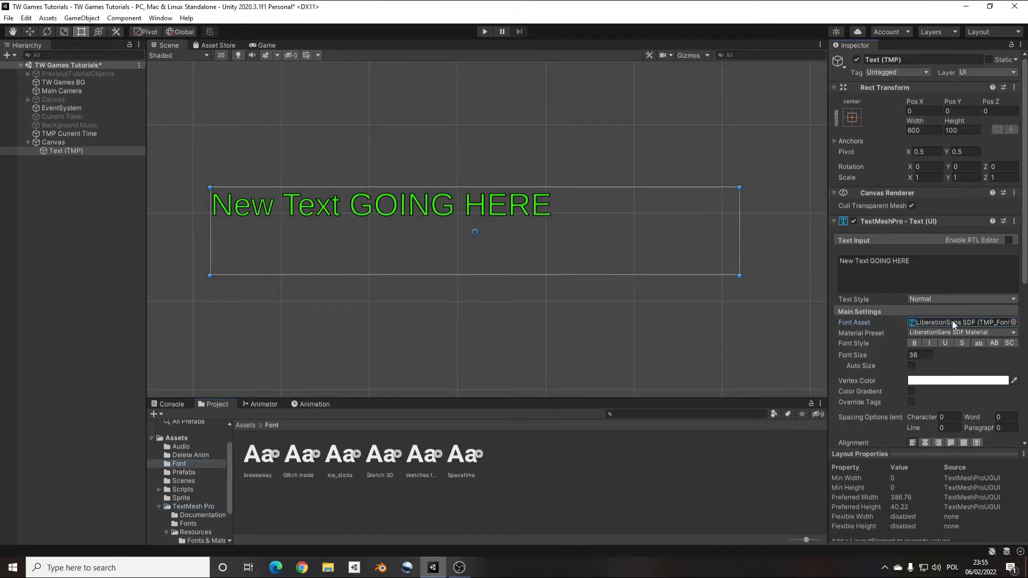
Open TextMeshPro's Font Asset Creator and set ice_sticks from the Font folder as the source font file
left_click(167, 20)
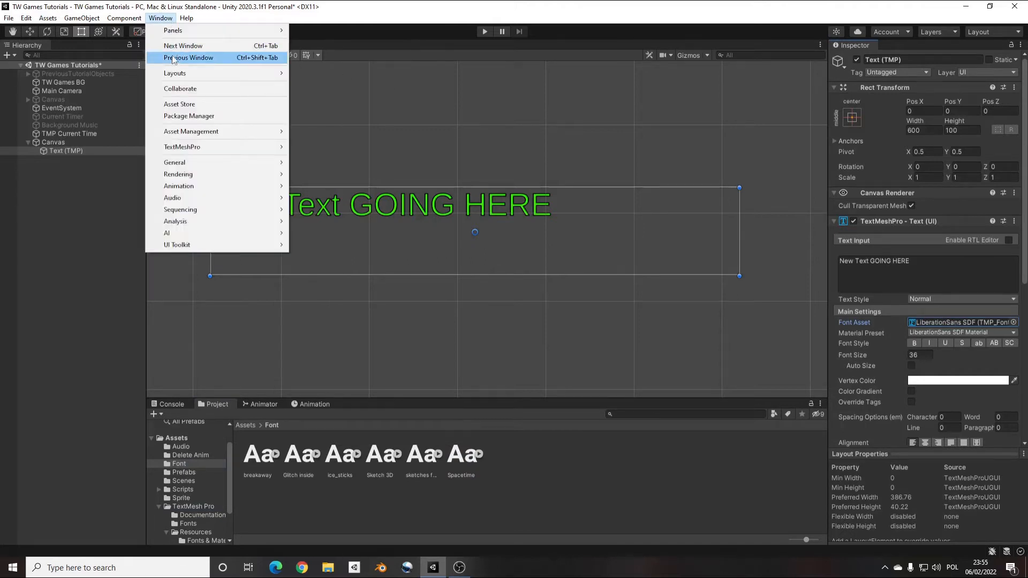
mouse_move(249, 153)
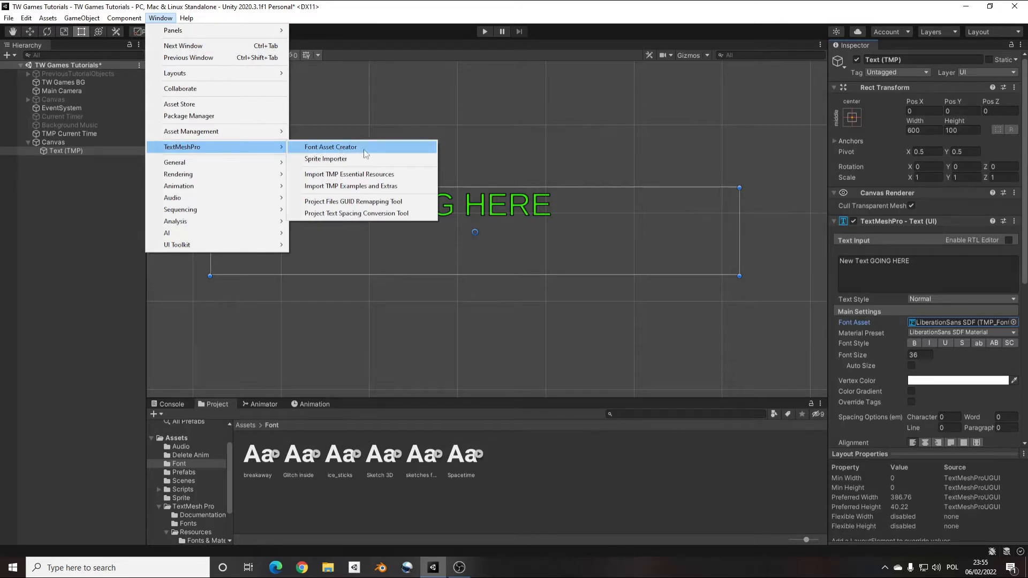
left_click(330, 148)
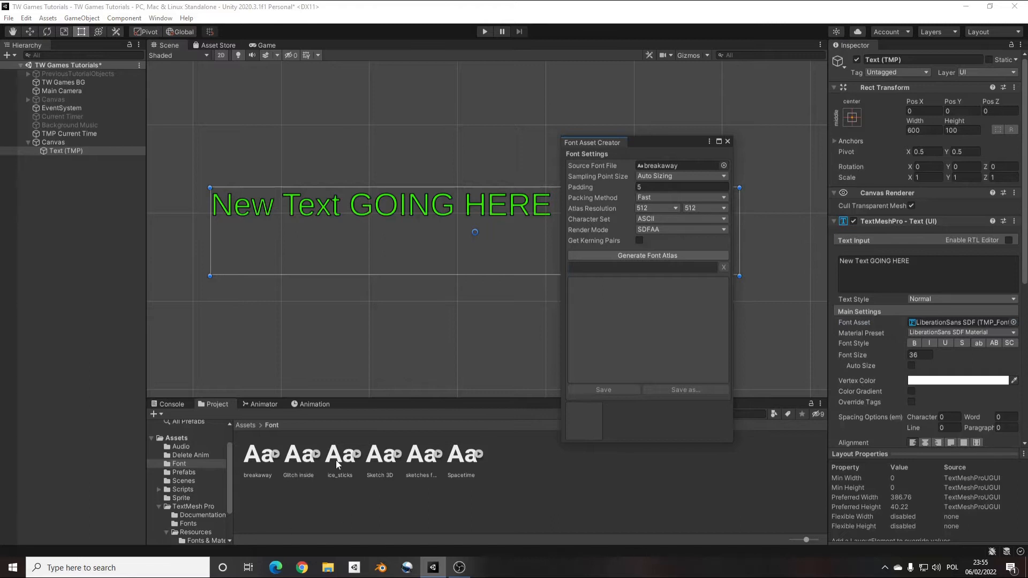
left_click_drag(339, 459, 701, 165)
Generate the font atlas for ice_sticks and save it as "ice_sticks SDF" in the Assets/Font folder
left_click(634, 255)
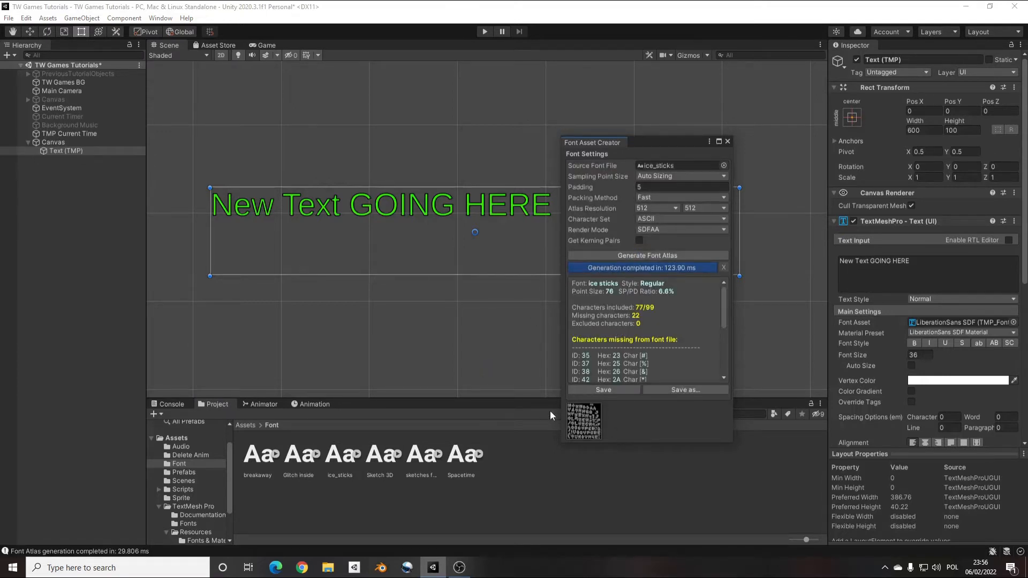
left_click(623, 393)
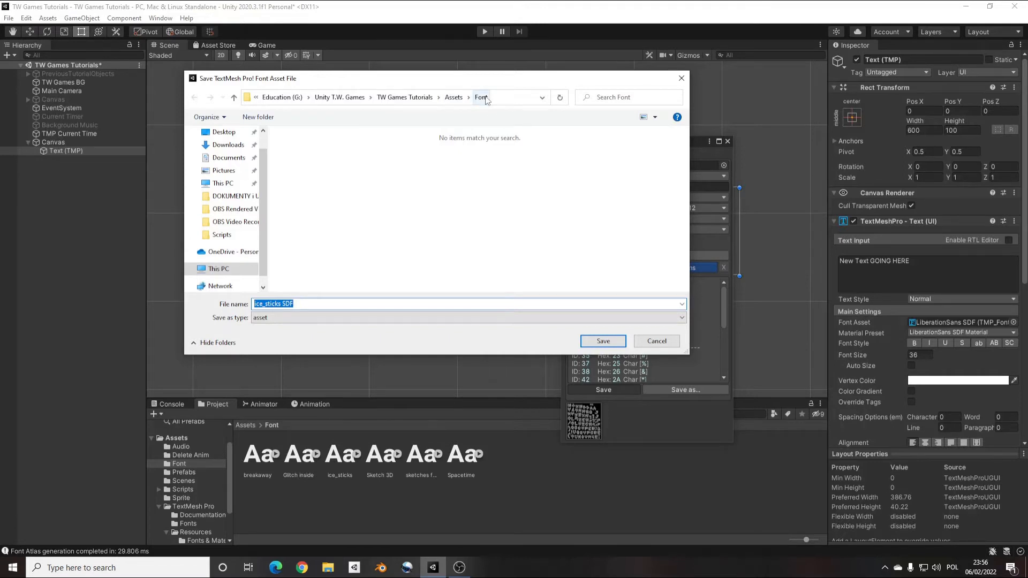
left_click(585, 341)
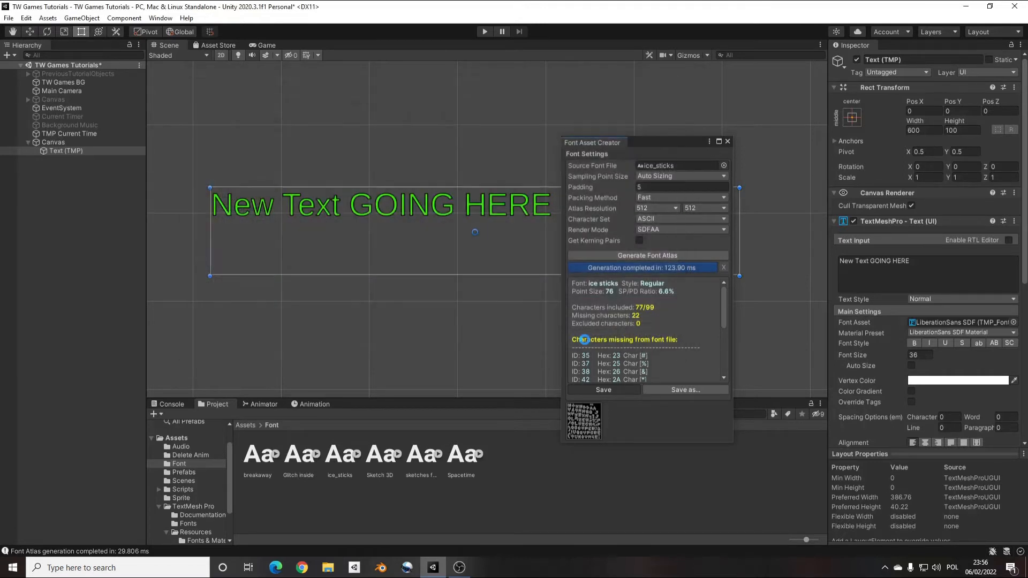
Close the Font Asset Creator and assign ice_sticks SDF as the font asset of Text (TMP)
left_click(727, 142)
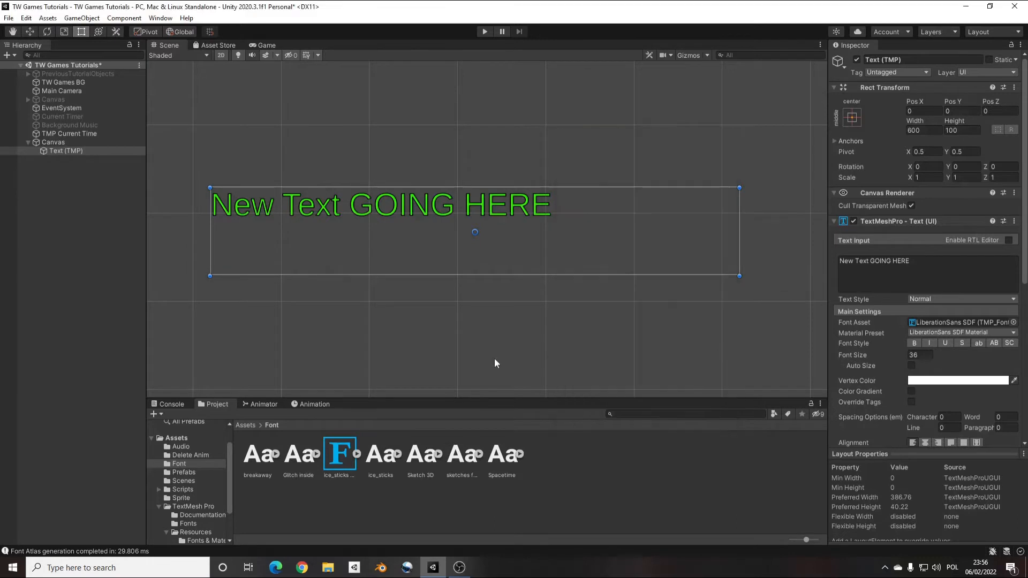
left_click(339, 455)
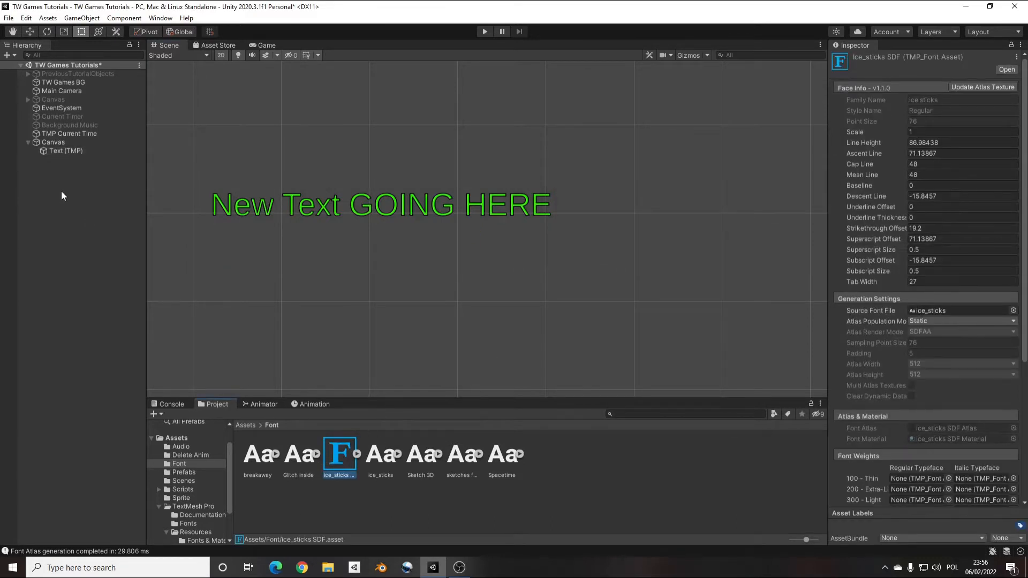
left_click(67, 151)
left_click_drag(344, 459, 926, 323)
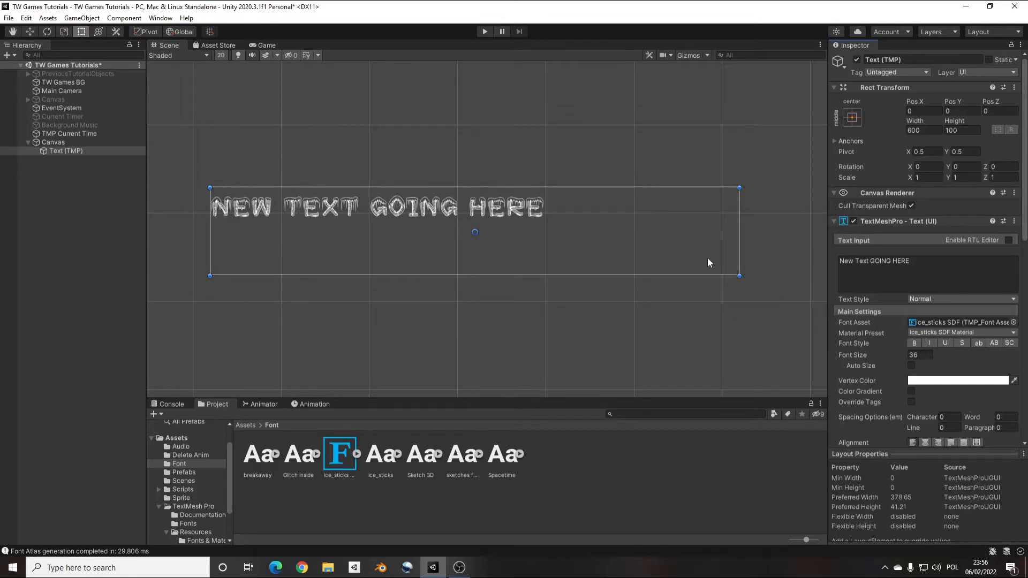
Try the font styles on the text, including italic, underline, strikethrough and the case options, and leave it in bold
left_click(916, 345)
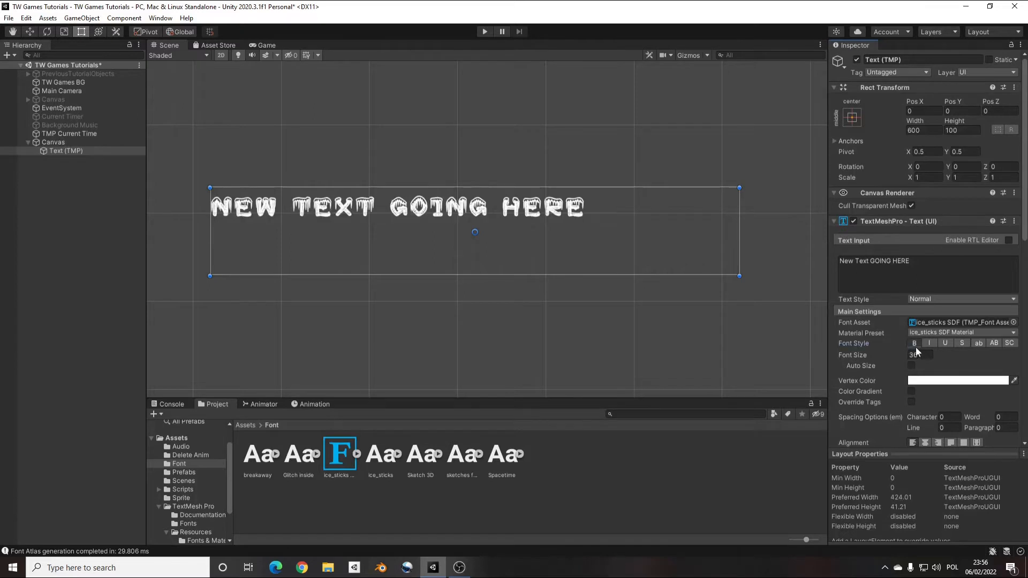
left_click(915, 346)
left_click(928, 343)
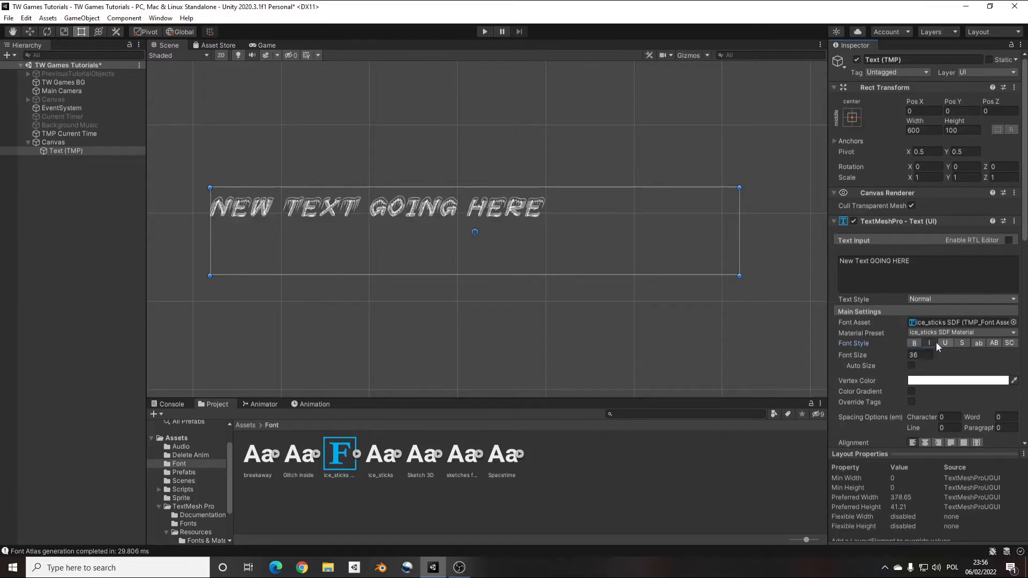
left_click(935, 343)
left_click(947, 343)
left_click(966, 343)
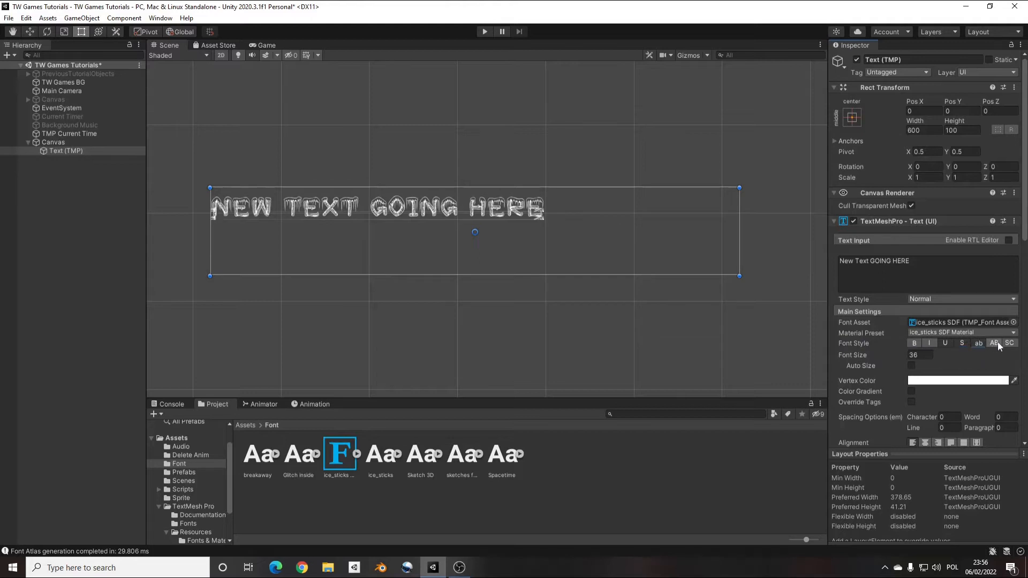
left_click(949, 343)
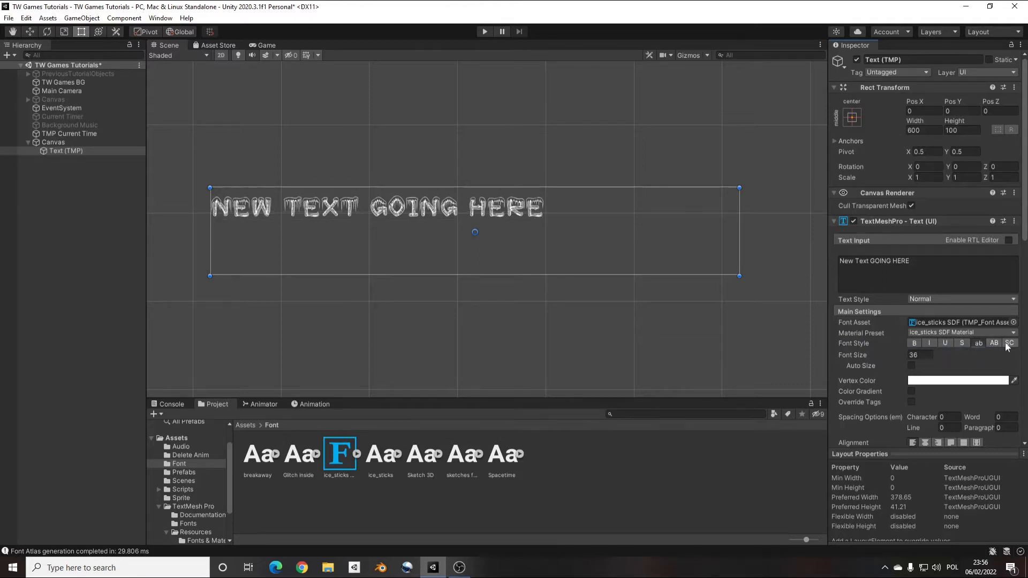
left_click(1006, 343)
left_click(975, 344)
left_click(971, 344)
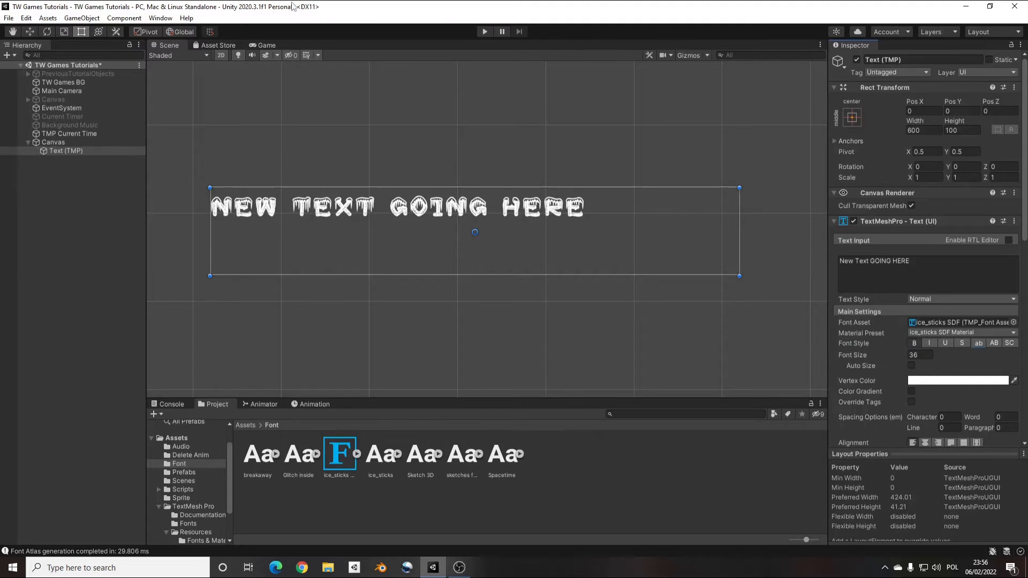
Generate a font atlas from the Spacetime font file with TextMeshPro's Font Asset Creator and save it as "Spacetime SDF" in Assets/Font
left_click(161, 18)
mouse_move(264, 147)
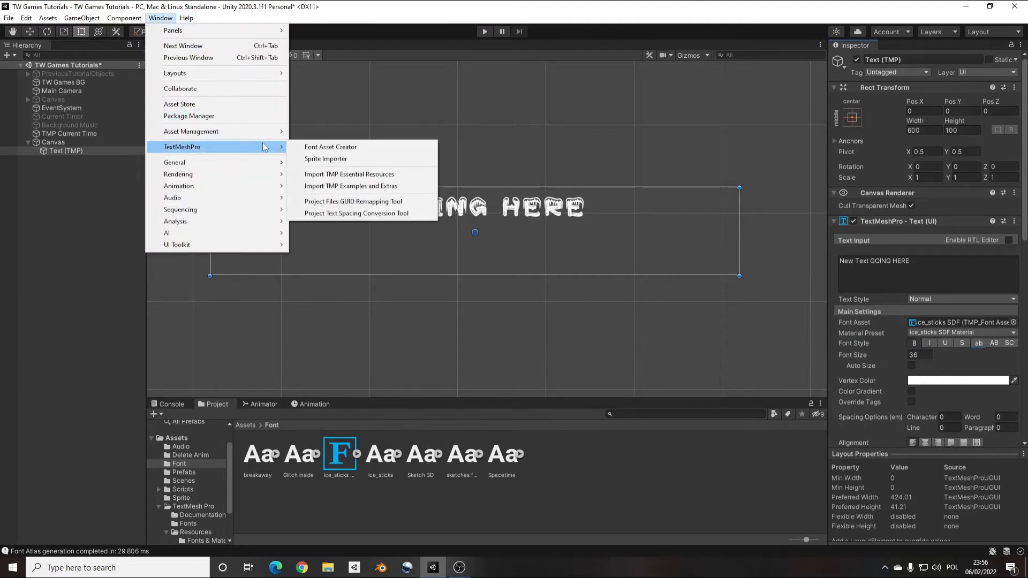
left_click(384, 149)
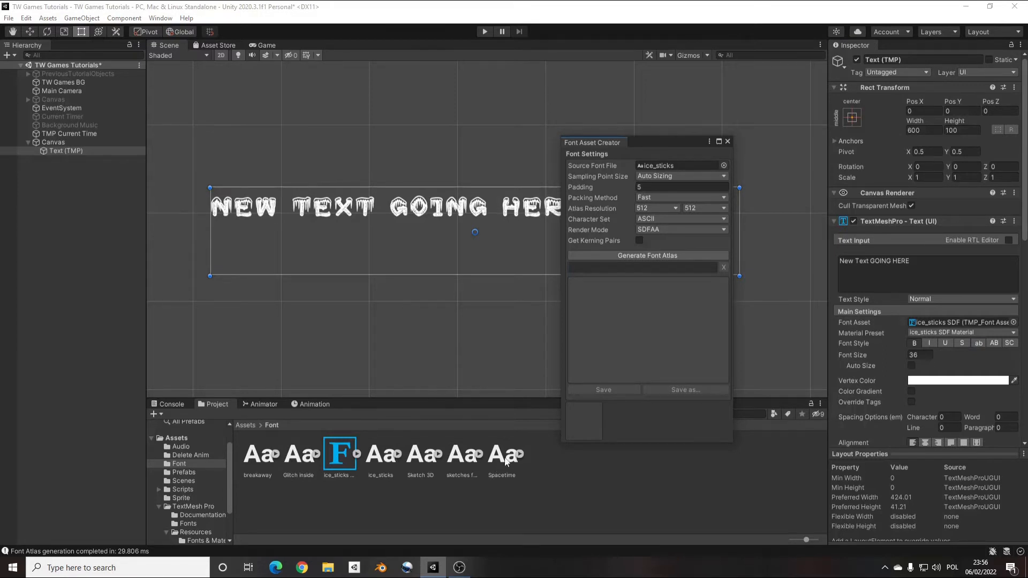
left_click_drag(505, 457, 687, 165)
left_click(657, 255)
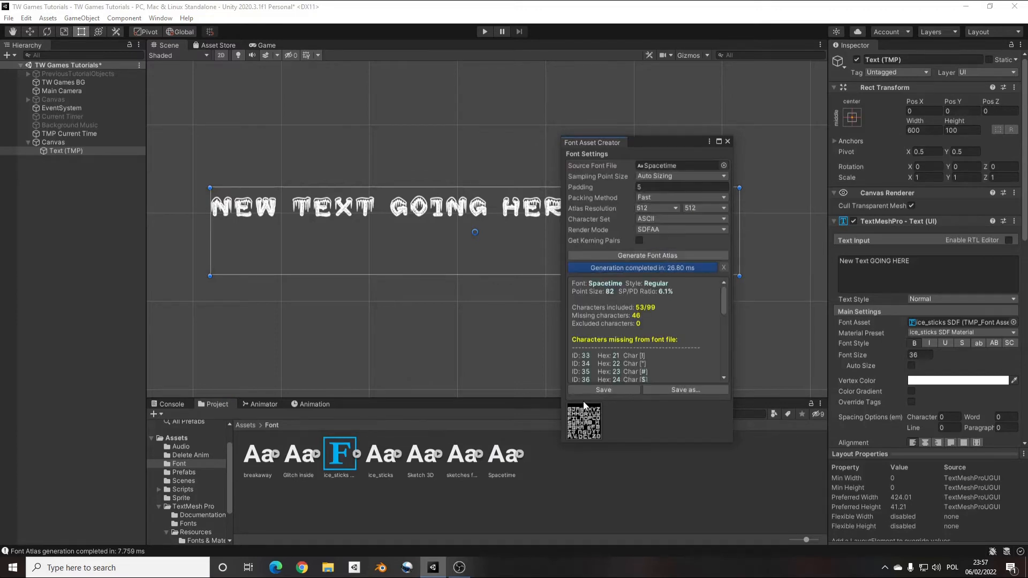
left_click(603, 390)
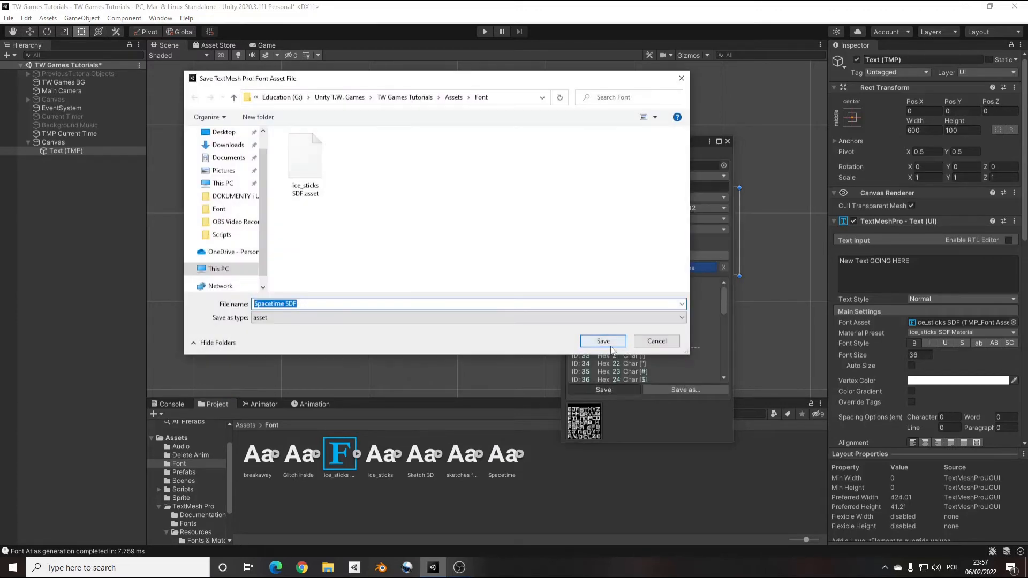
left_click(604, 341)
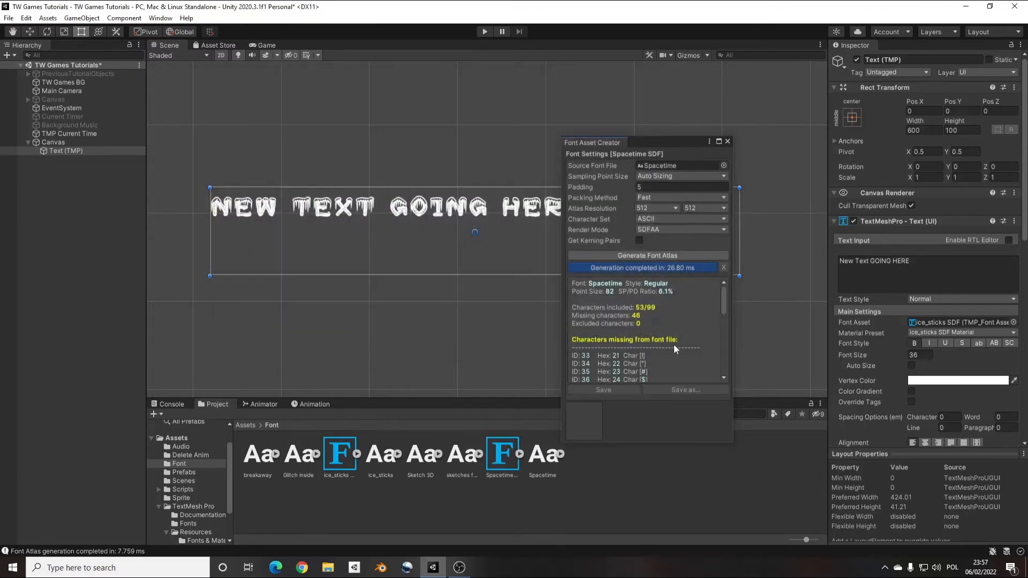
left_click(727, 142)
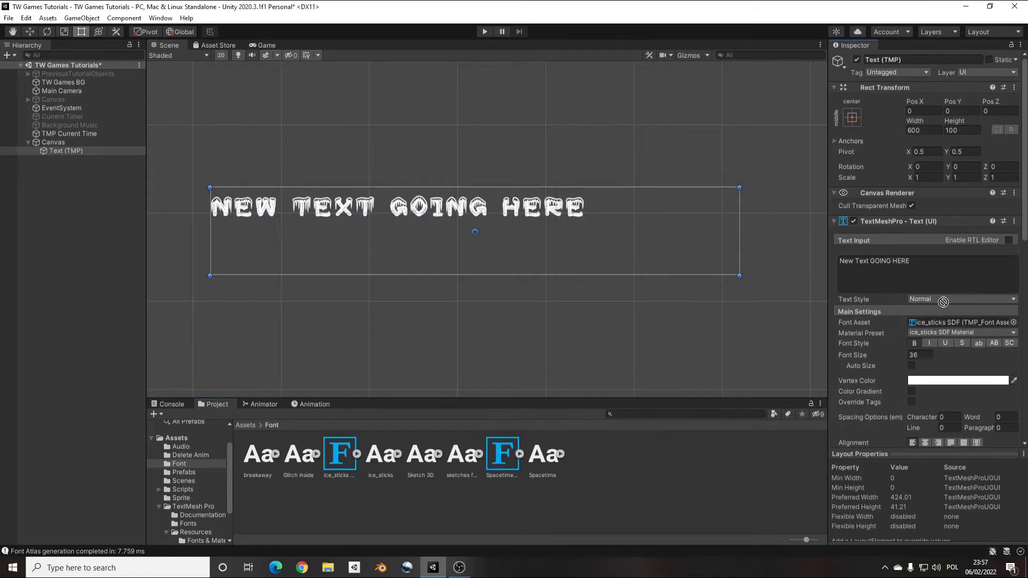
Assign Spacetime SDF as the text's font asset and try the uppercase and lowercase styles
left_click_drag(944, 301, 942, 321)
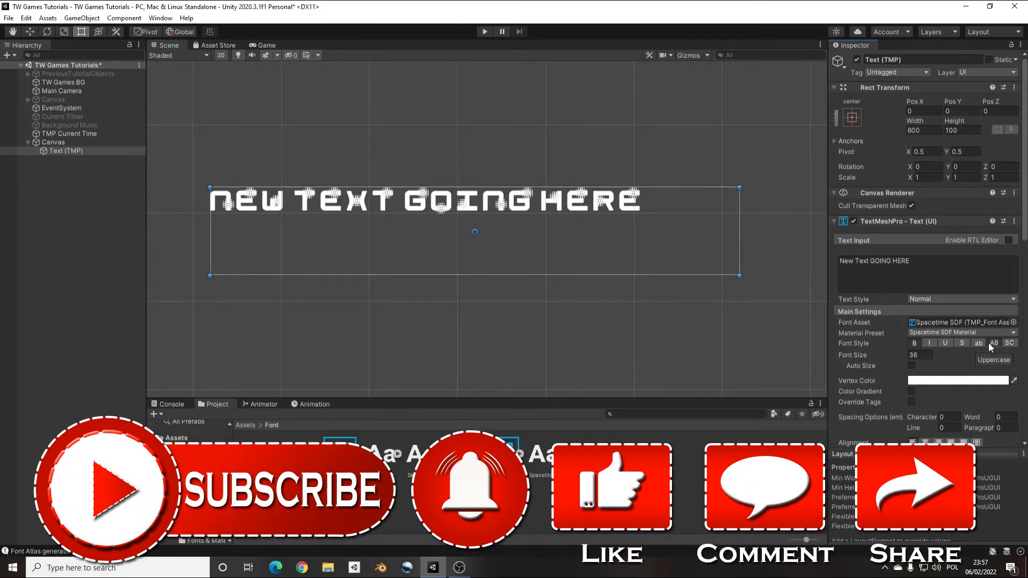
left_click(983, 343)
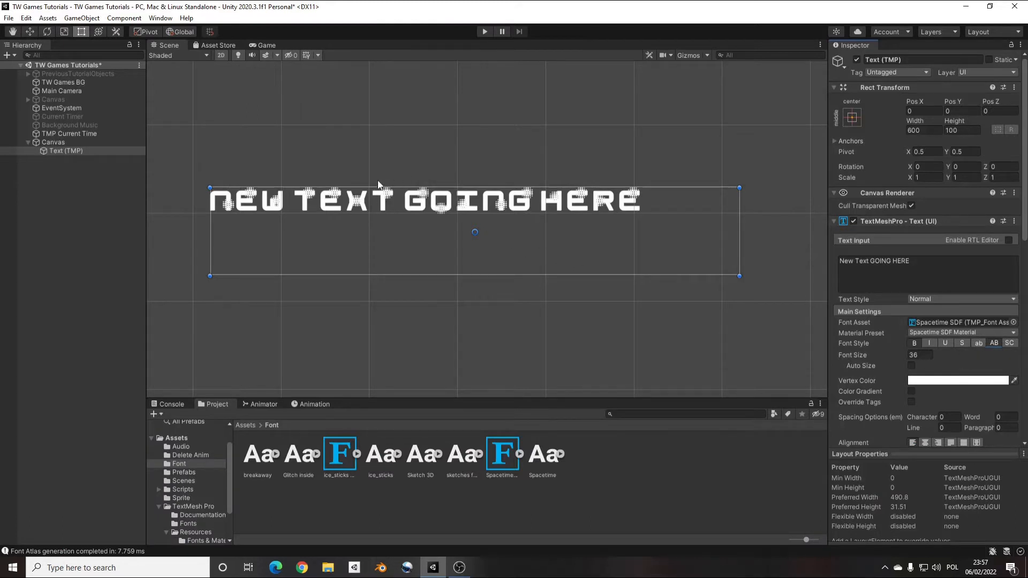
left_click(980, 343)
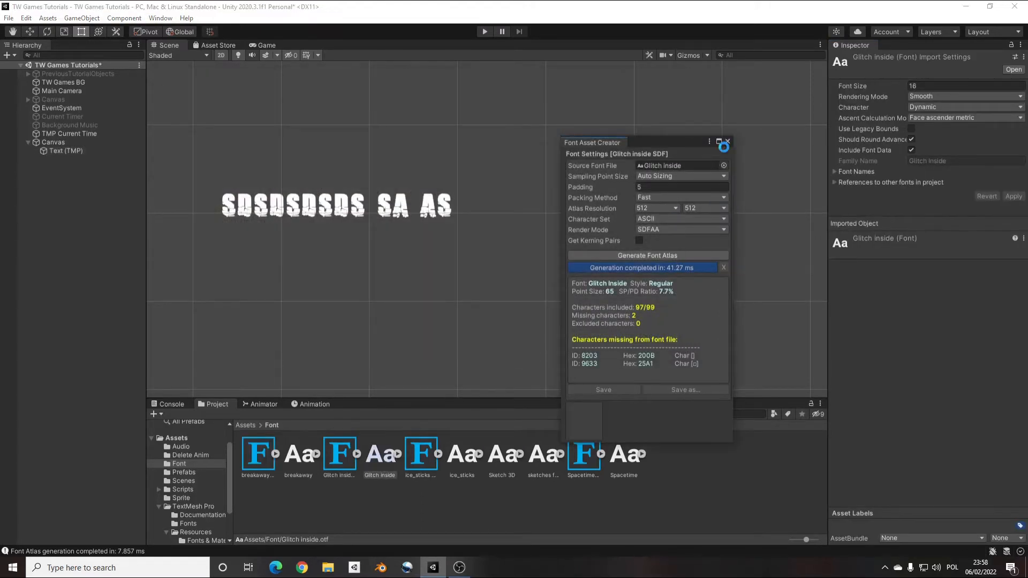
Close the Font Asset Creator and assign Glitch inside SDF as the font asset of Text (TMP)
left_click(727, 141)
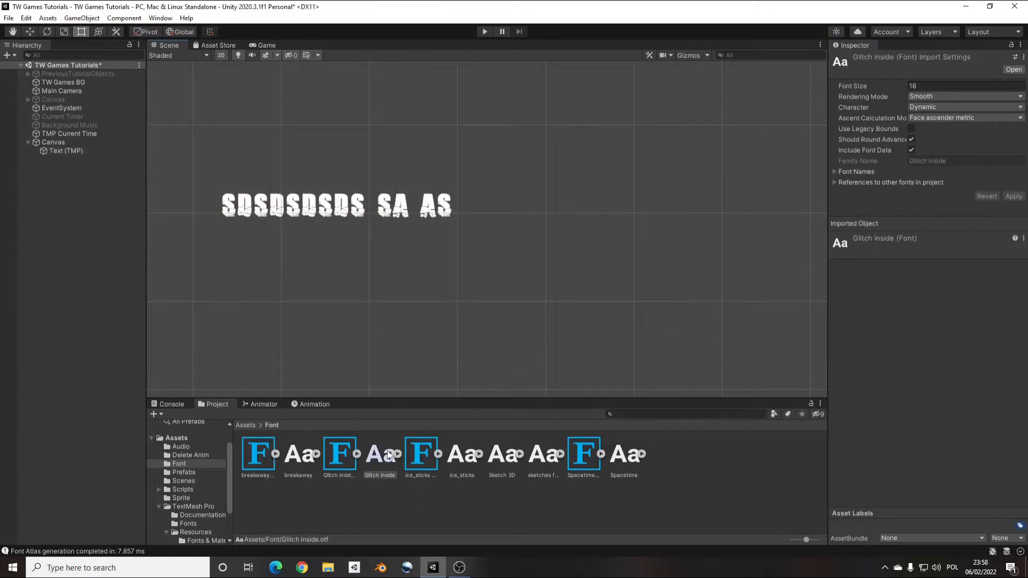
left_click(76, 151)
left_click_drag(340, 454, 969, 323)
left_click(908, 270)
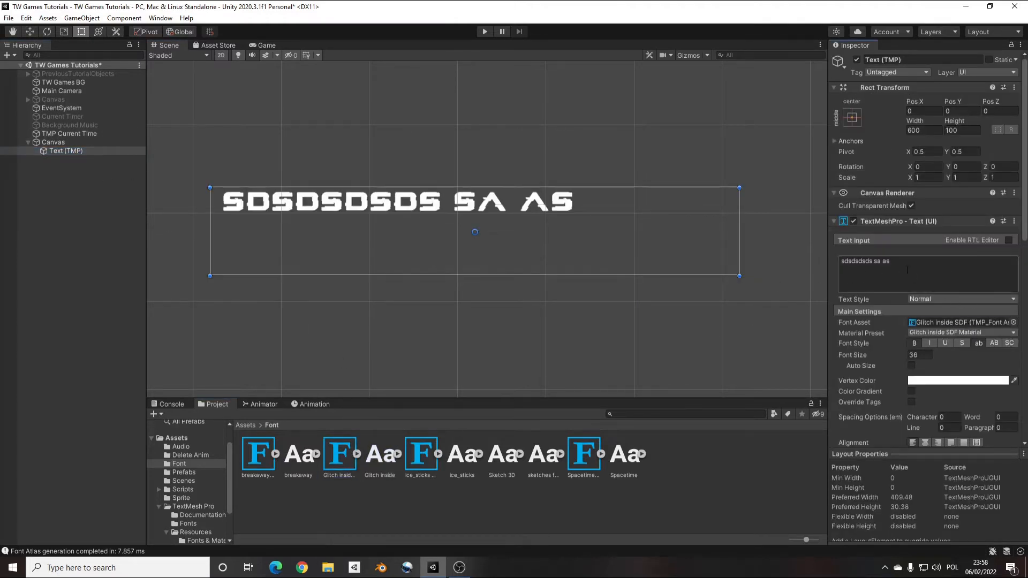
Apply strikethrough and italic to the text, switching bold off and back on
left_click(961, 342)
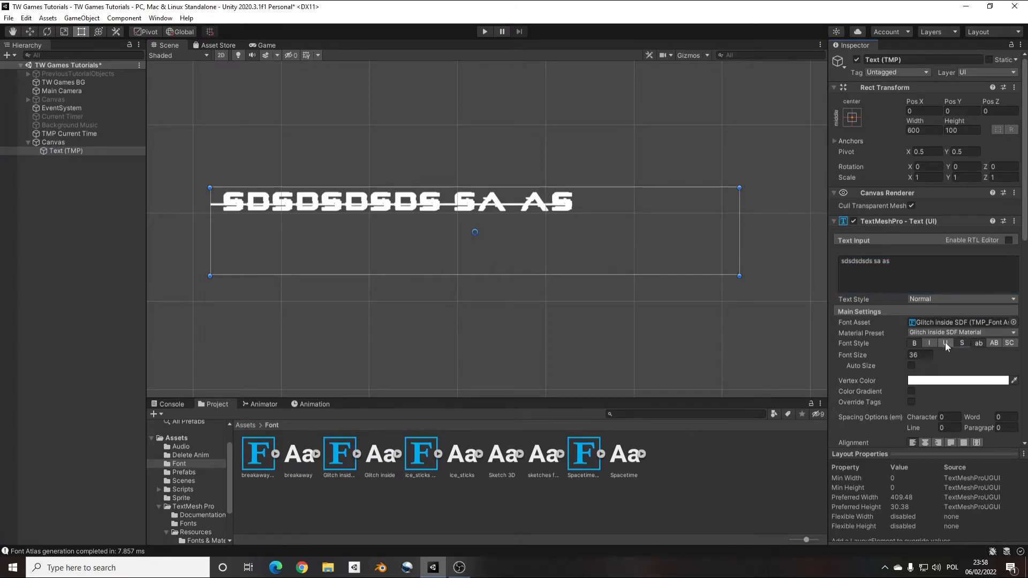
left_click(912, 343)
left_click(924, 344)
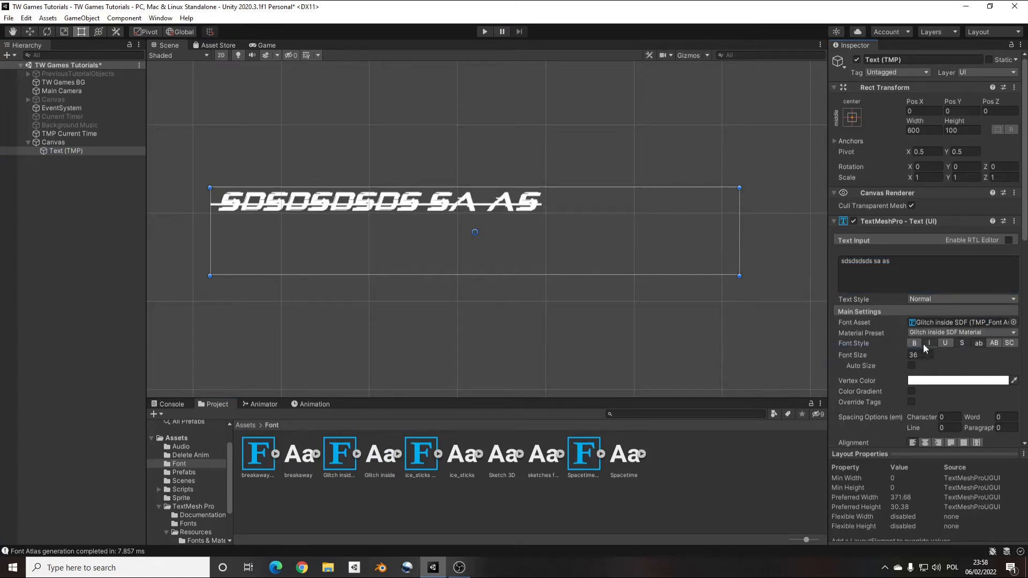
left_click(918, 344)
Switch the text's font asset to Spacetime SDF and after that to ice_sticks SDF, and replace its content with "Text Go Here"
left_click_drag(585, 448, 985, 324)
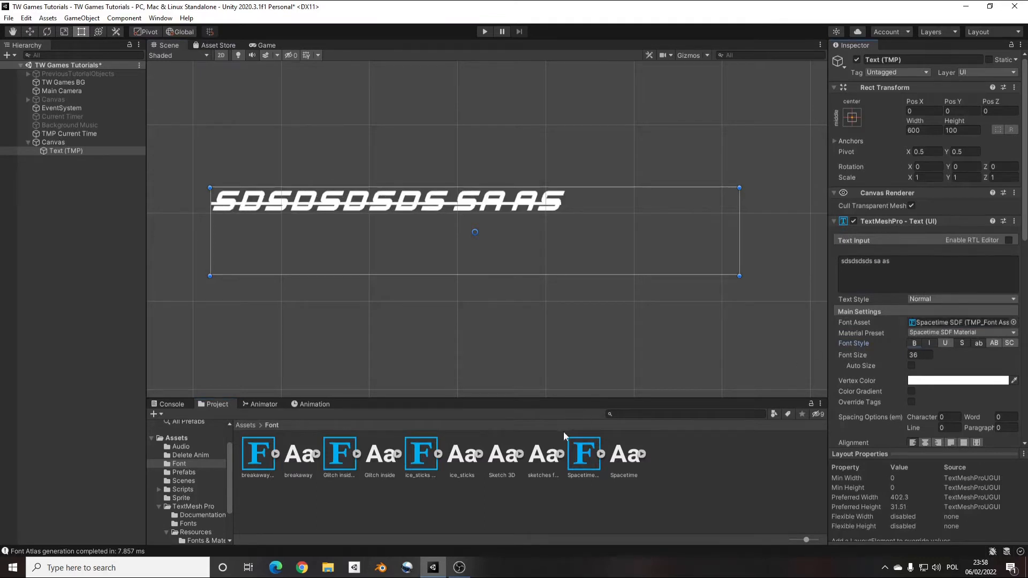
left_click_drag(430, 458, 974, 326)
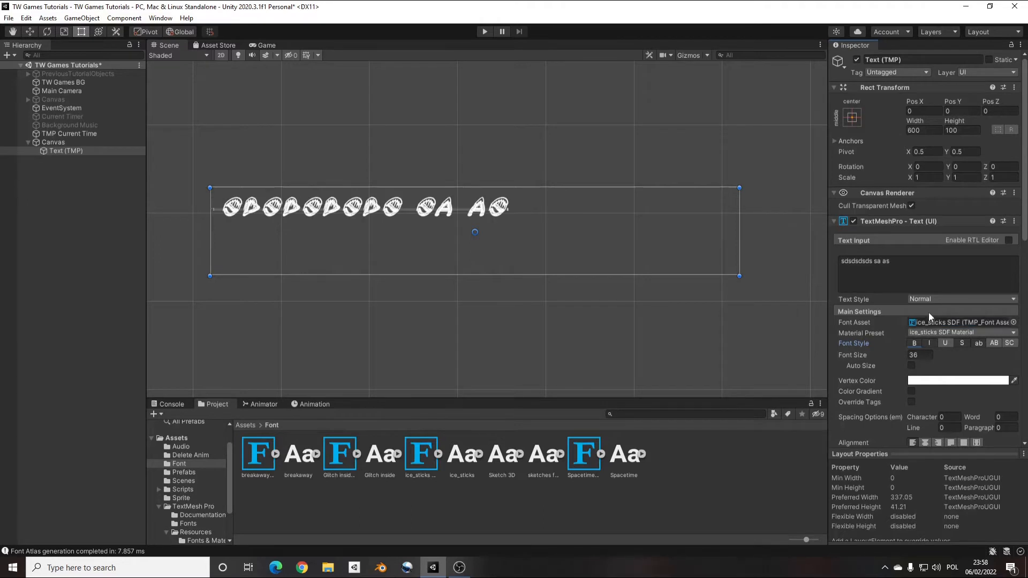
left_click(860, 272)
type("TE")
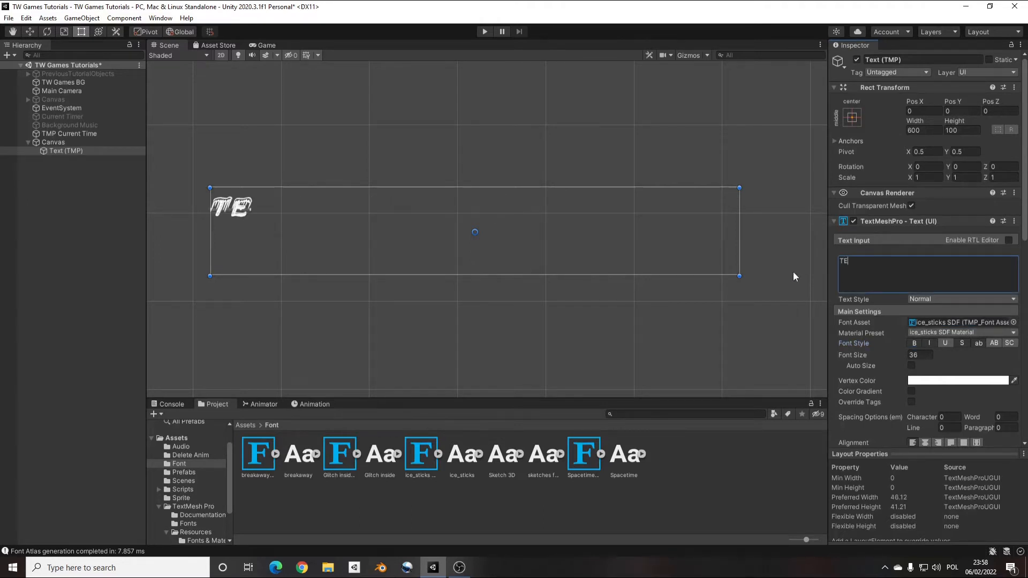
key("BackSpace")
type("ext ")
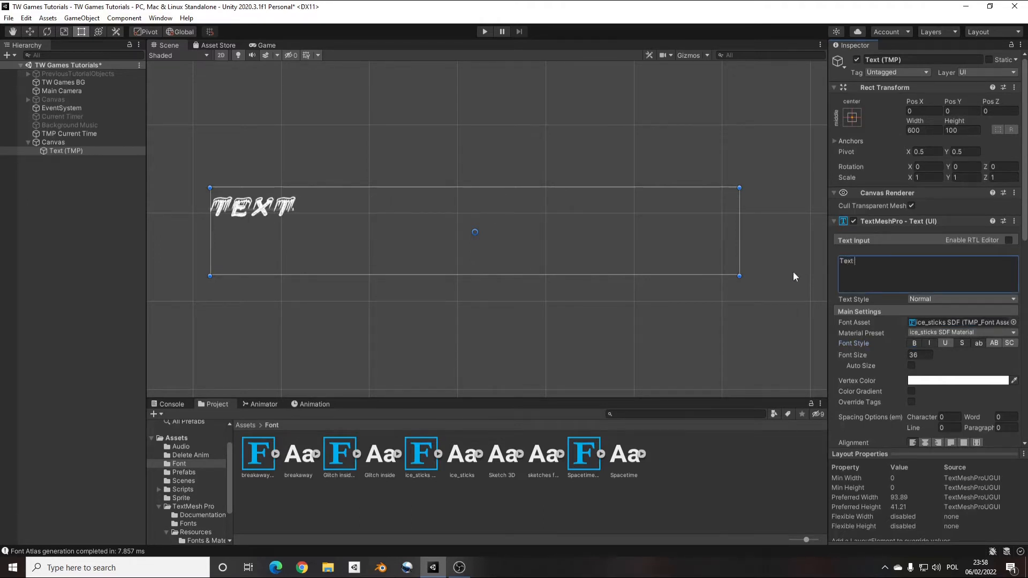
type("Go Here")
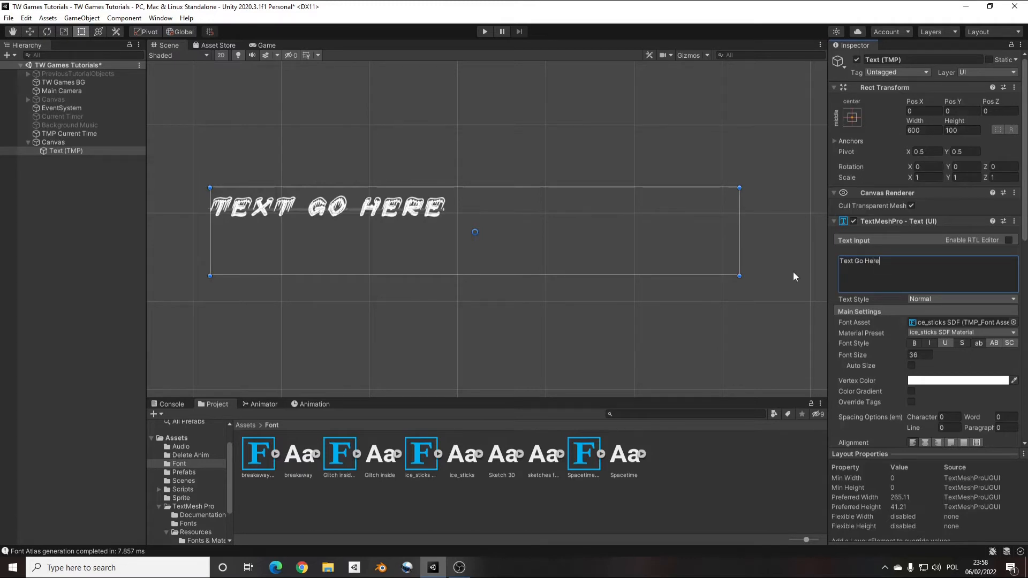
Locate the assigned font asset in the project and choose LiberationSans SDF from the font asset list instead
left_click(953, 321)
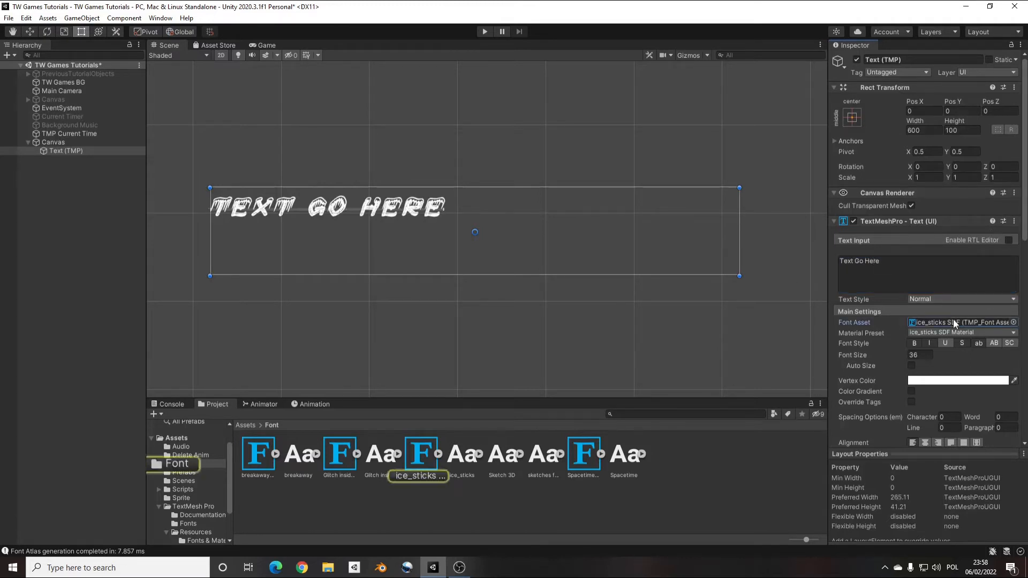
left_click(1013, 322)
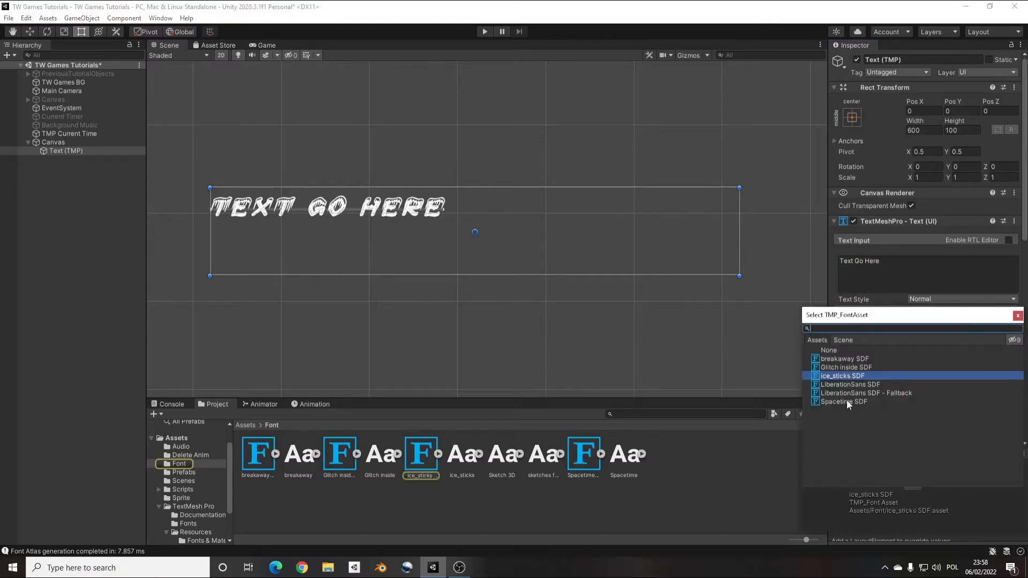
left_click(850, 384)
left_click(947, 266)
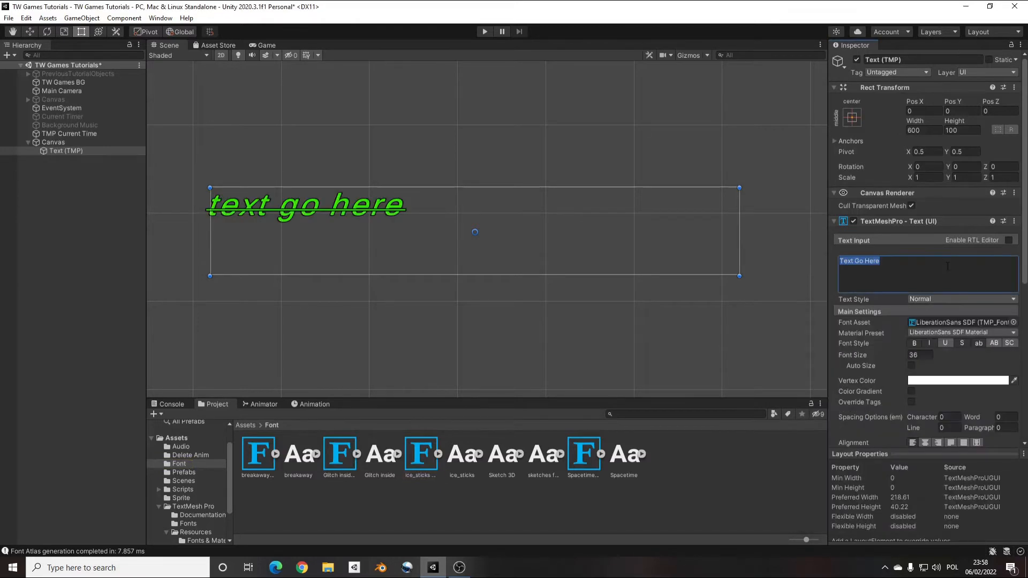
Try the text with strikethrough off and in lowercase and uppercase, ending with small caps and strikethrough on
left_click(982, 342)
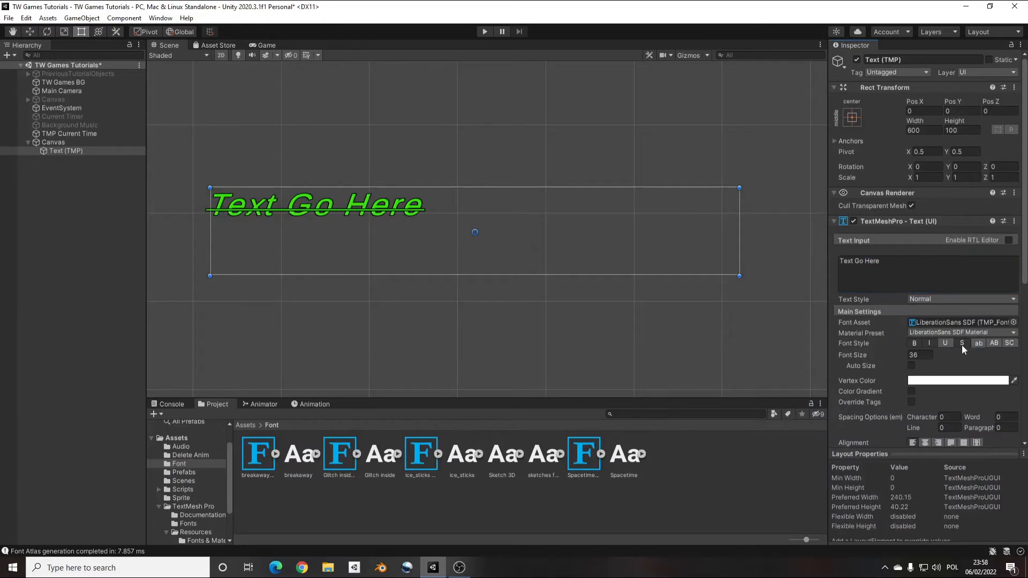
left_click(961, 343)
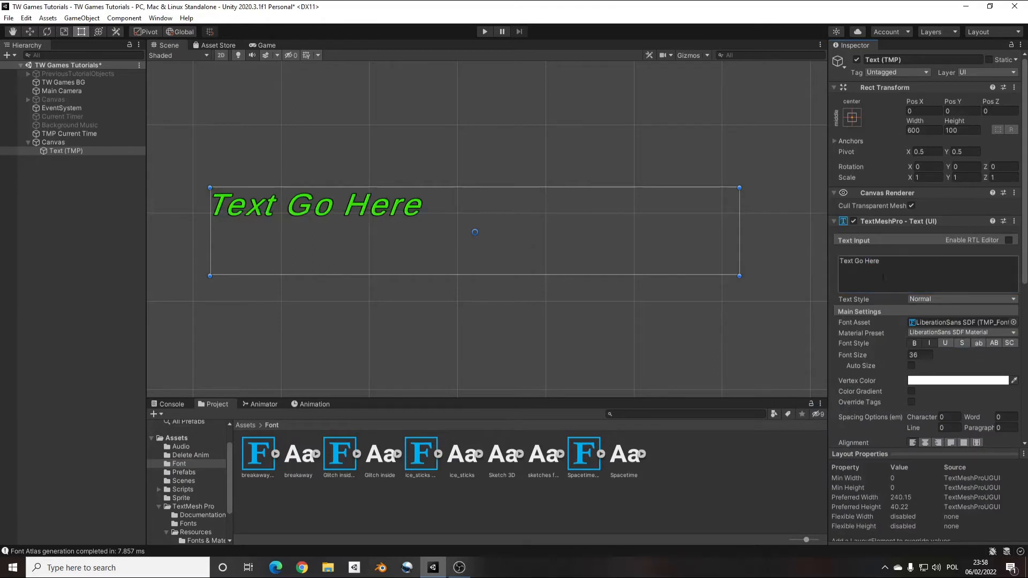
left_click(978, 343)
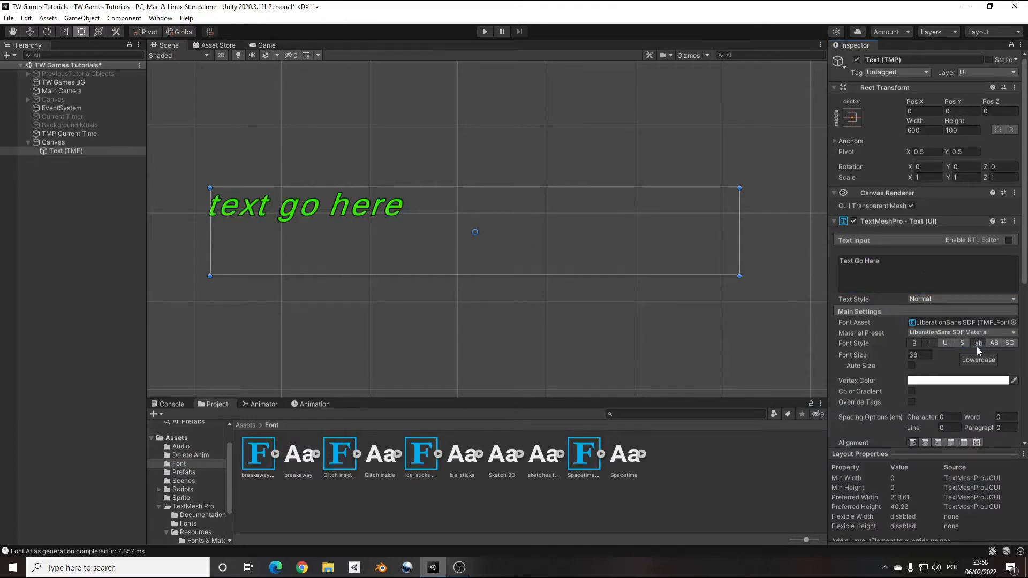
left_click(992, 344)
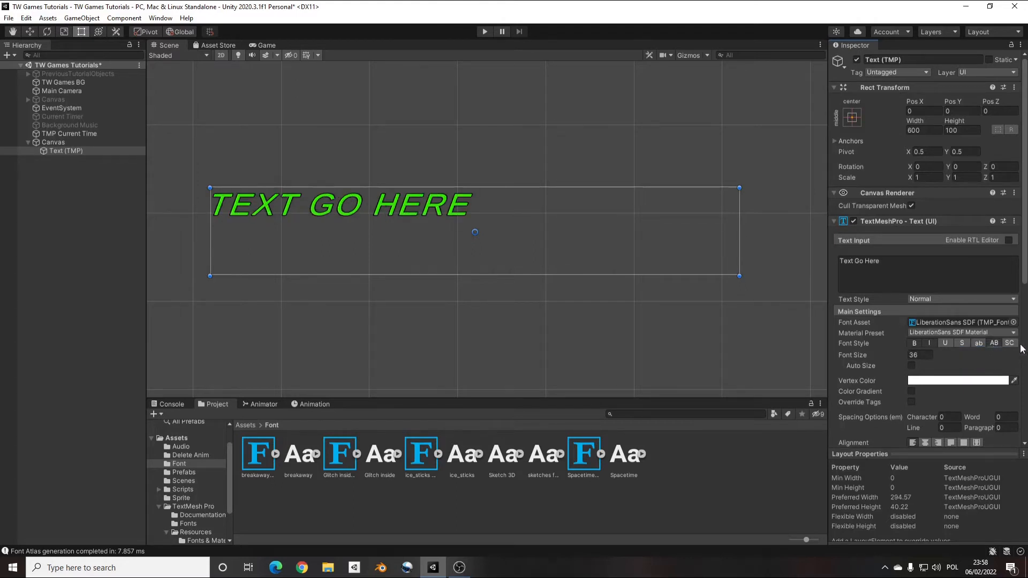
left_click(1009, 343)
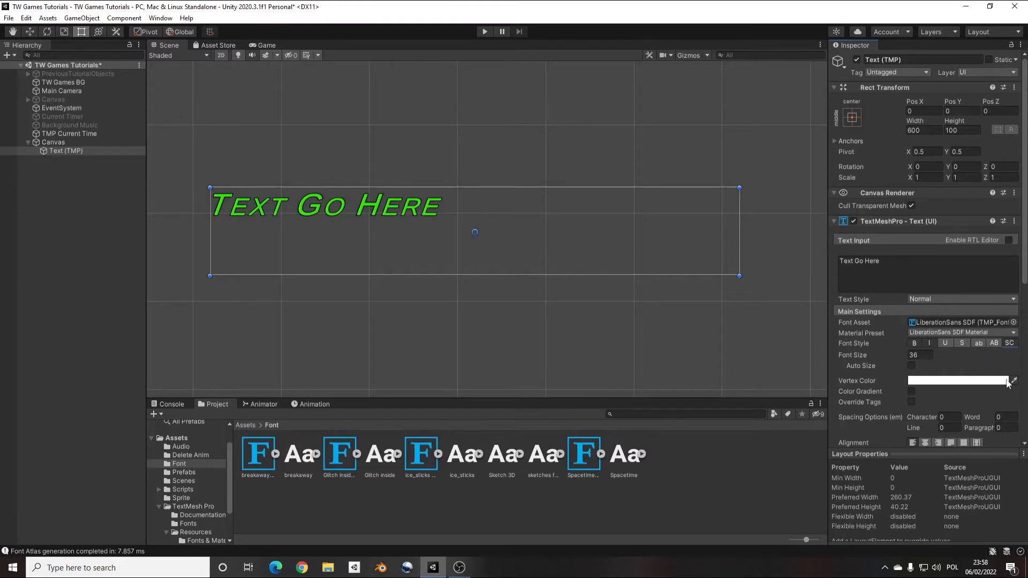
left_click(963, 343)
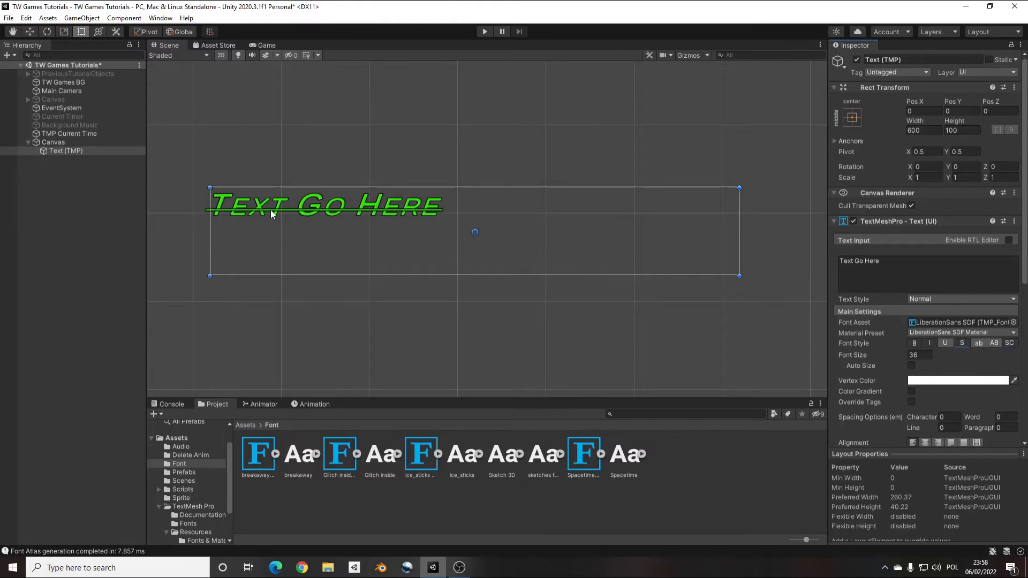
Clear the strikethrough, small caps and italic styles from the text, trying underline on and off along the way
left_click(961, 342)
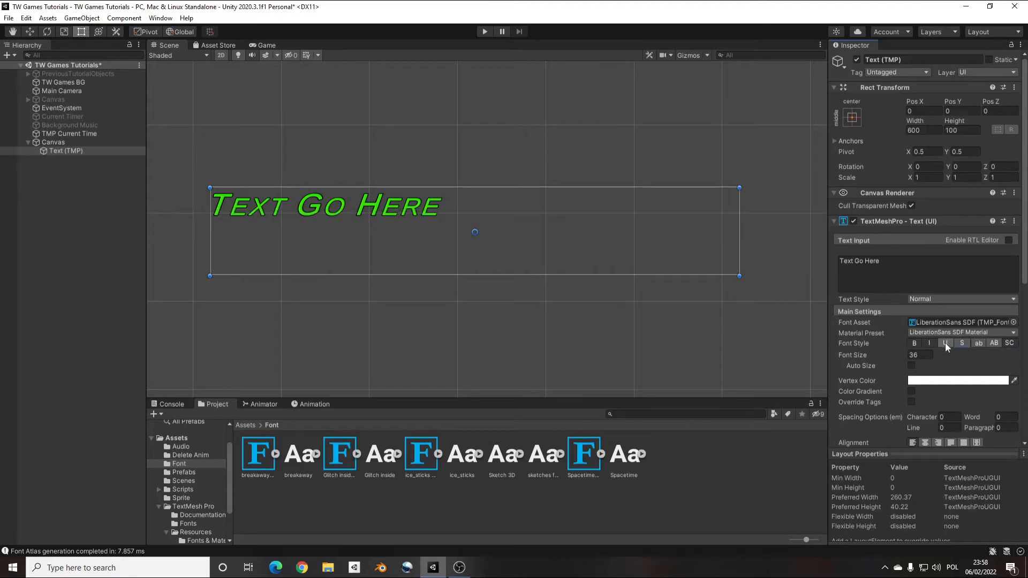
left_click(945, 343)
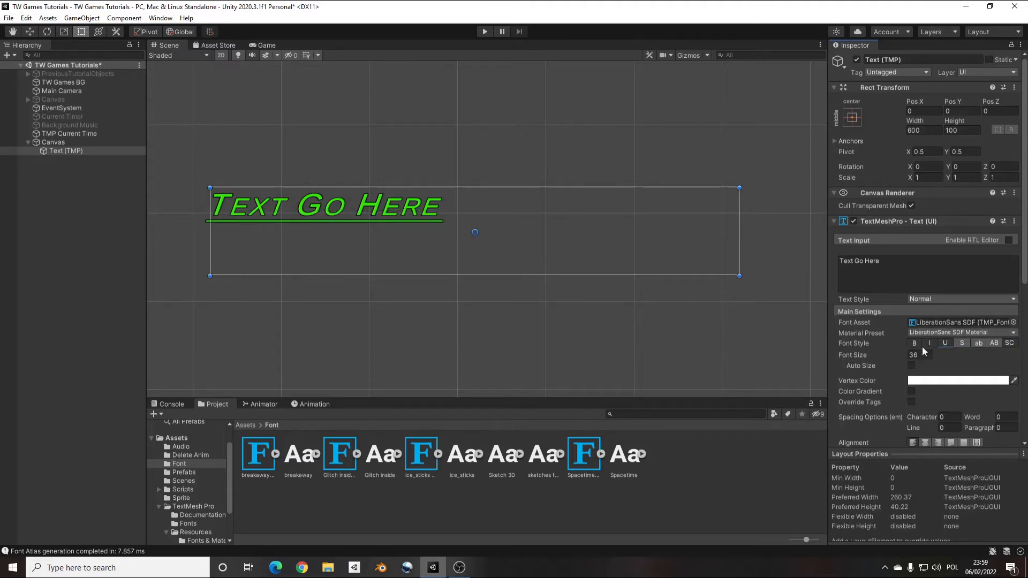
left_click(1011, 345)
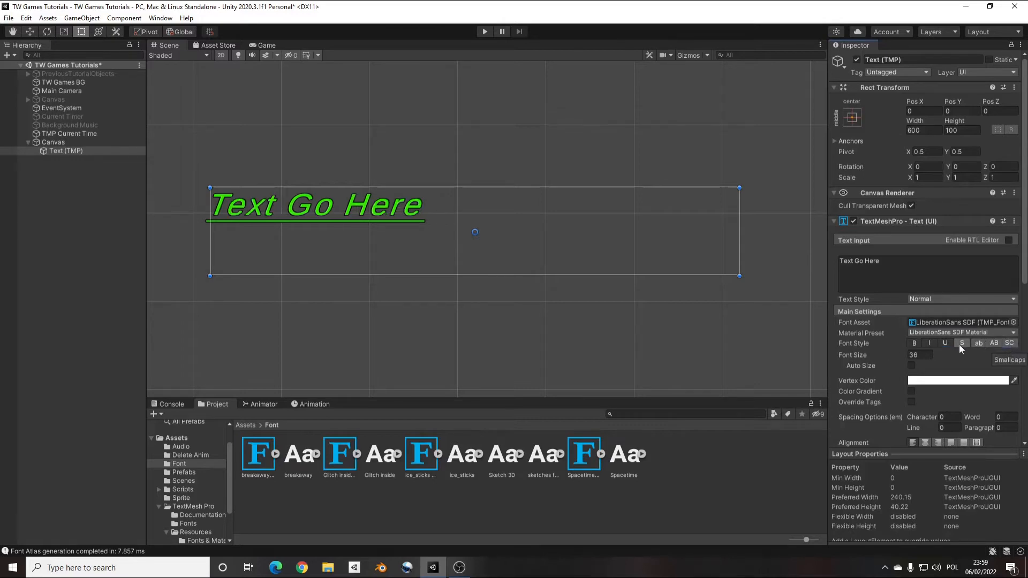
left_click(946, 344)
left_click(928, 343)
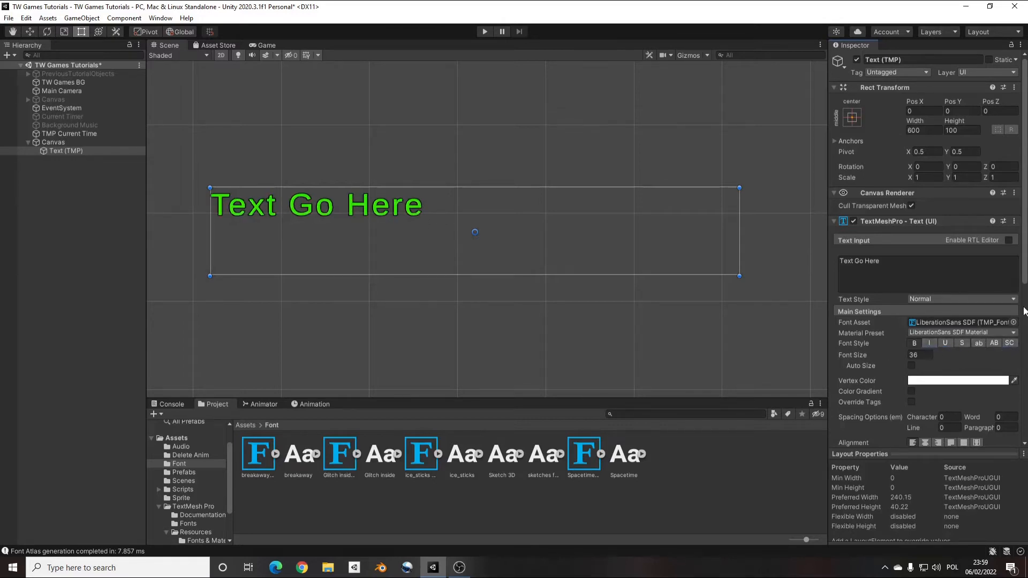
Change the text's font asset to ice_sticks SDF
left_click(1013, 322)
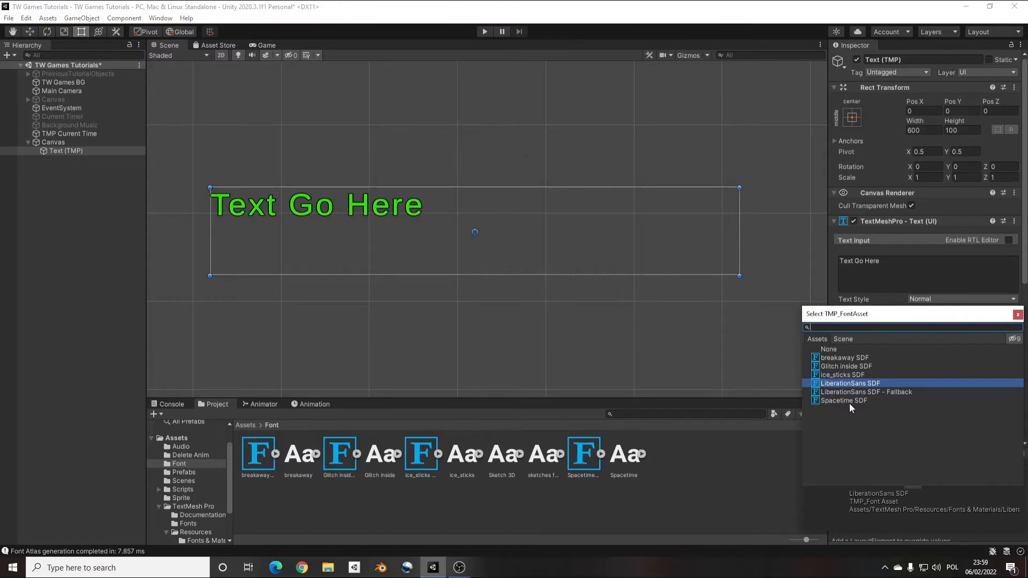
left_click(844, 375)
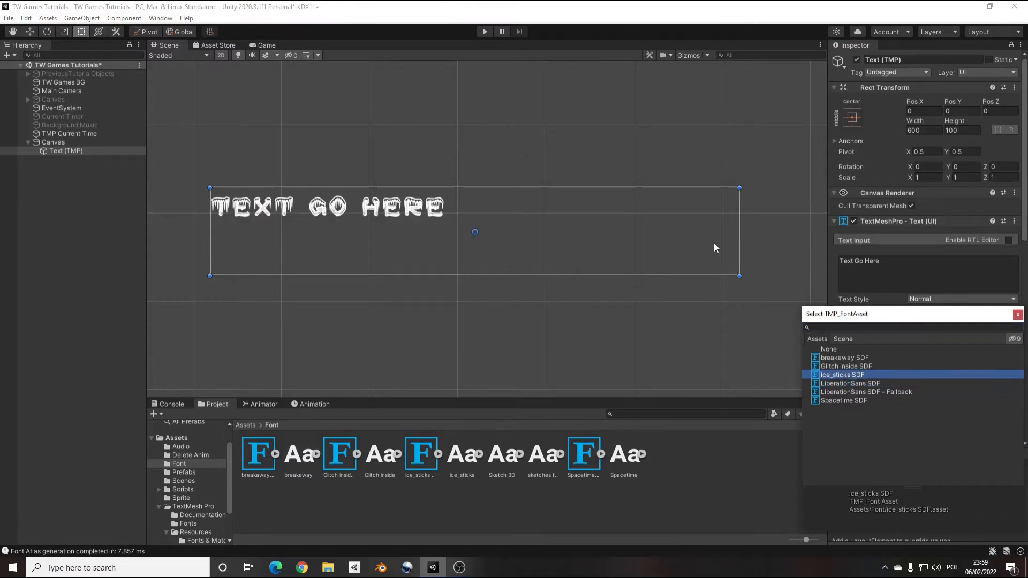
left_click(1017, 314)
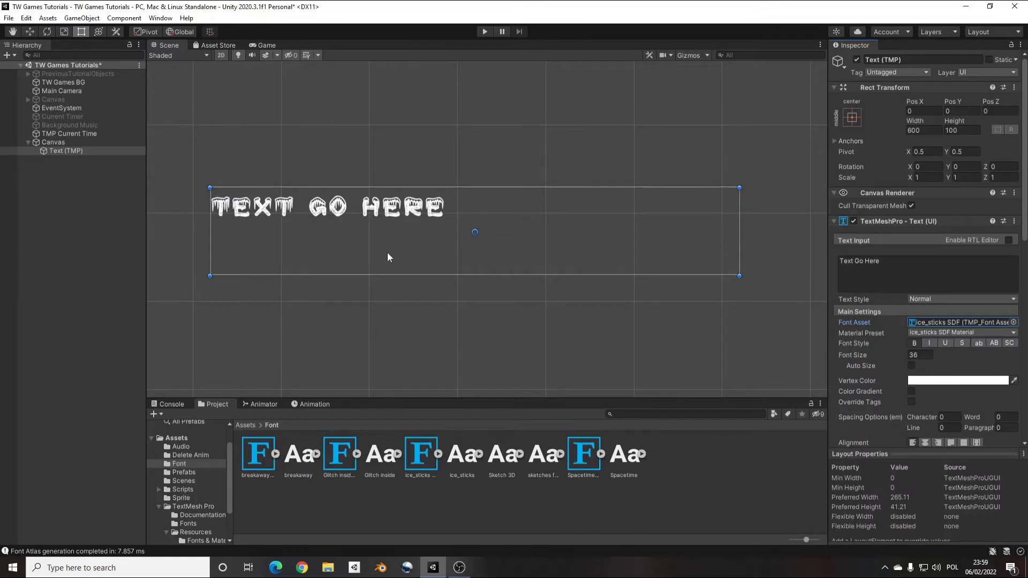
Center the text horizontally and vertically within its box
scroll(942, 400, "down", 3)
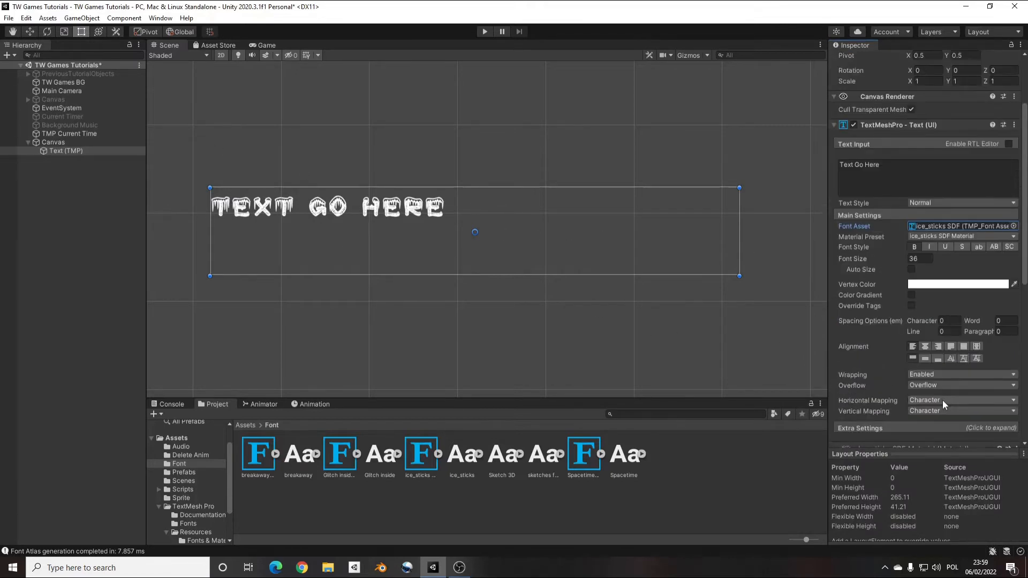
left_click(926, 349)
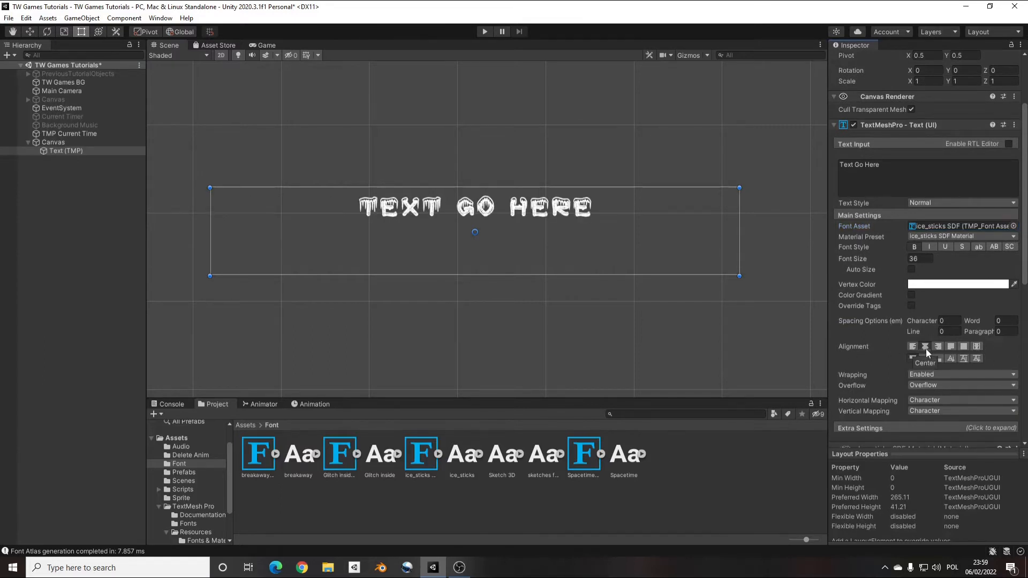
left_click(924, 358)
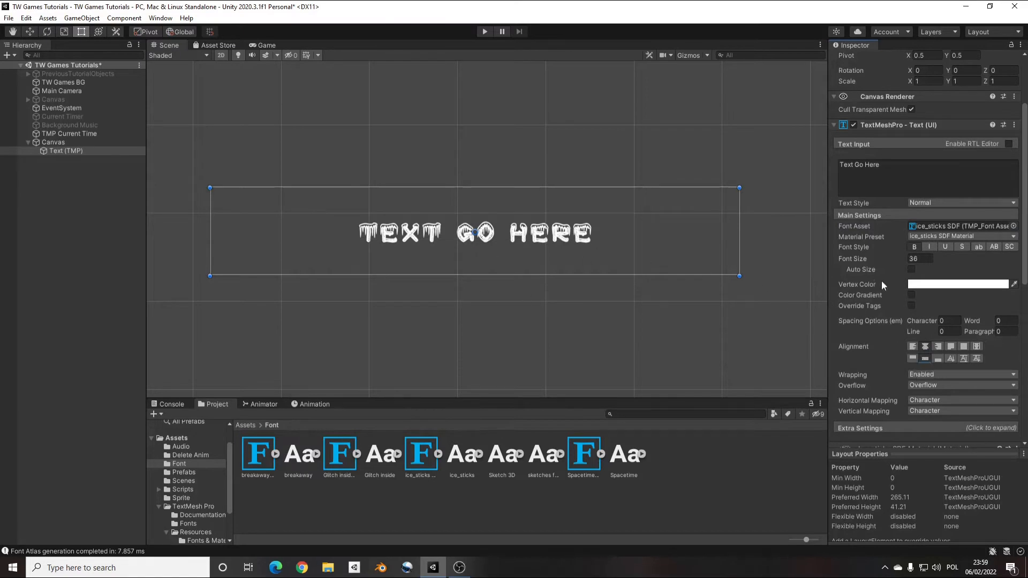
Set the text's font size to 80
scroll(882, 285, "up", 4)
left_click(925, 355)
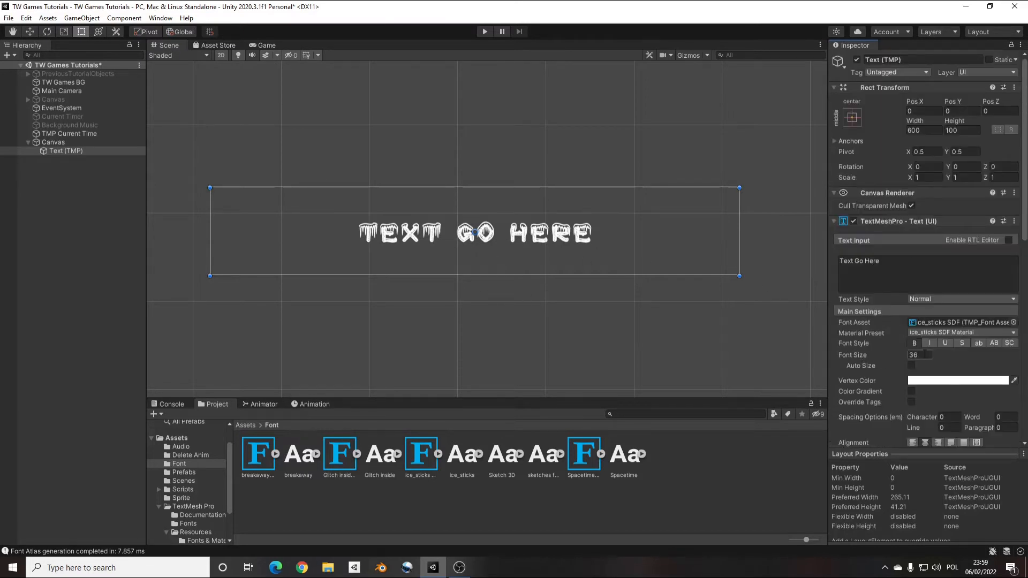
left_click(925, 355)
type("80")
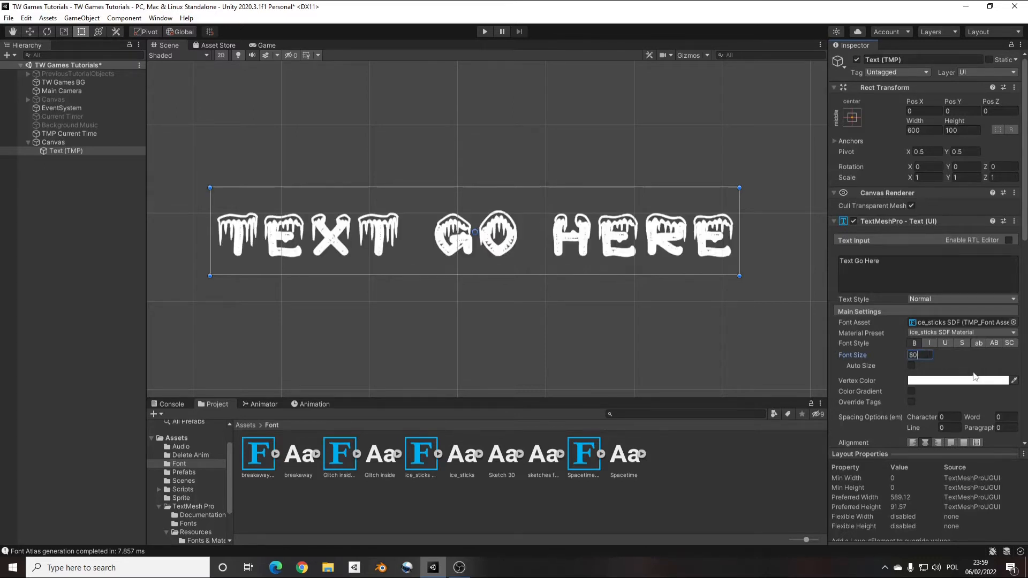
Enable Auto Size for the text and make its box narrower and slightly taller
scroll(964, 363, "down", 3)
scroll(965, 358, "down", 3)
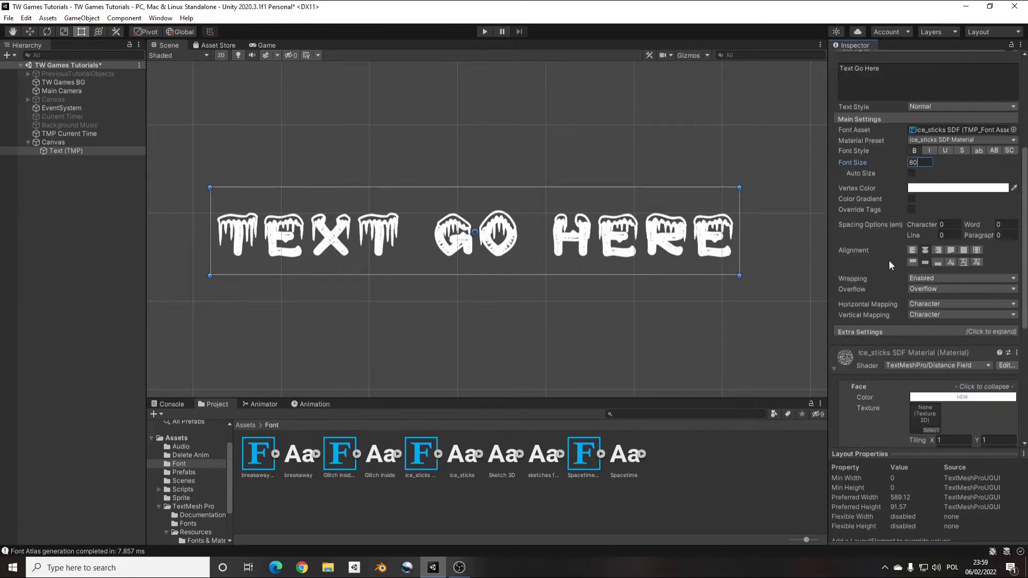
left_click(911, 173)
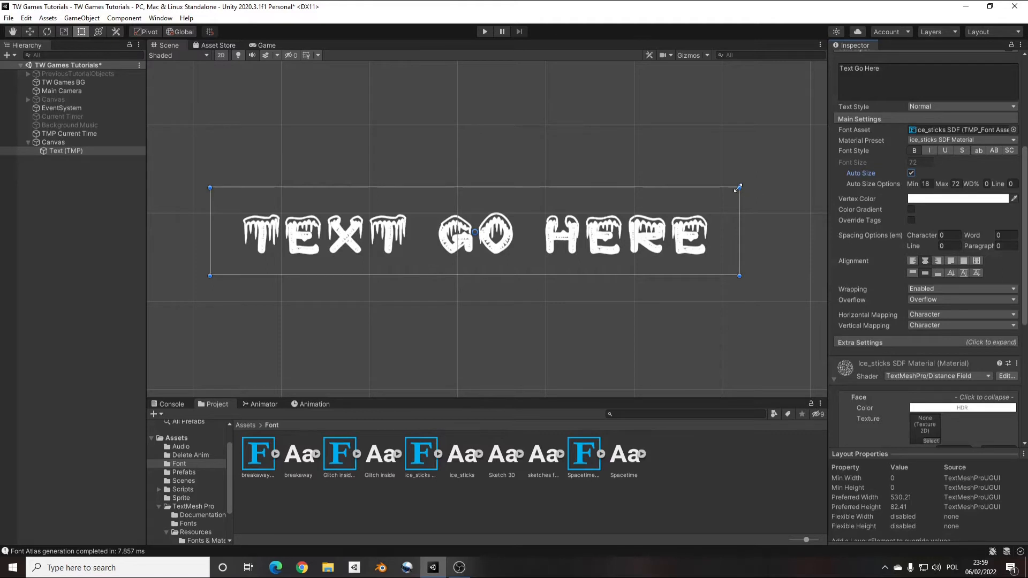
left_click_drag(738, 187, 649, 170)
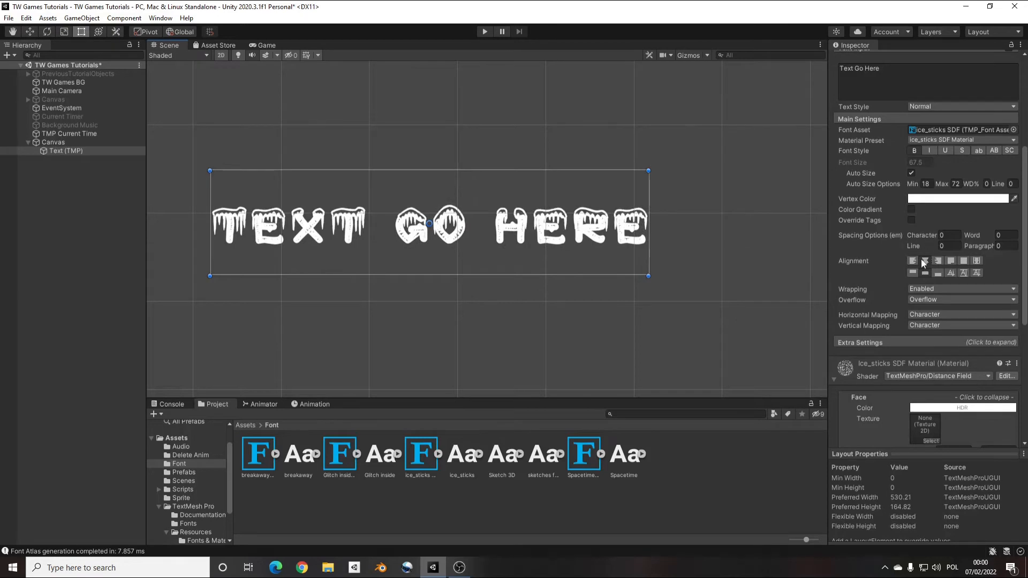
Turn Auto Size off and widen the text box to about 607 by 119
scroll(911, 236, "up", 3)
left_click(911, 270)
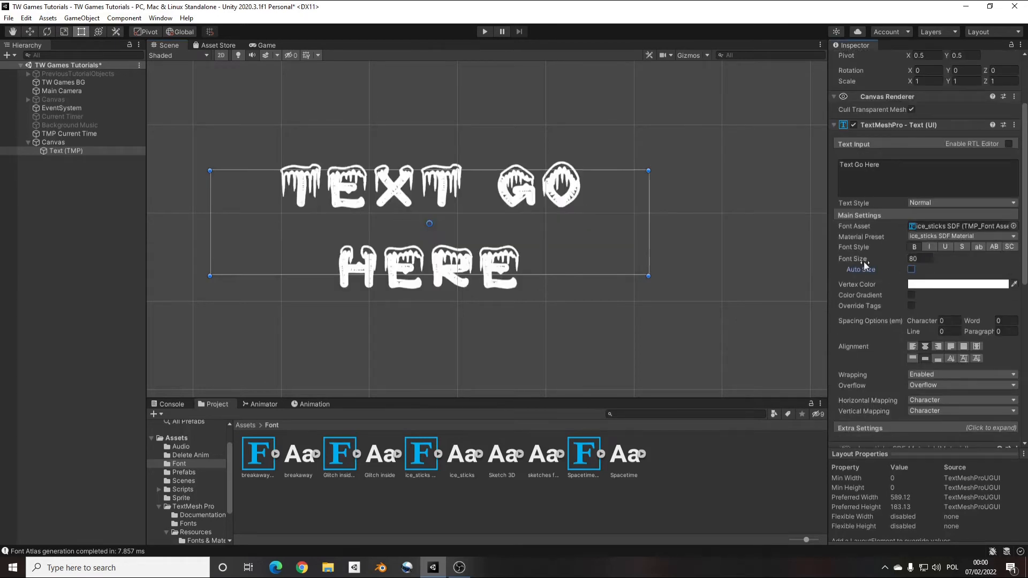
left_click_drag(650, 202, 747, 207)
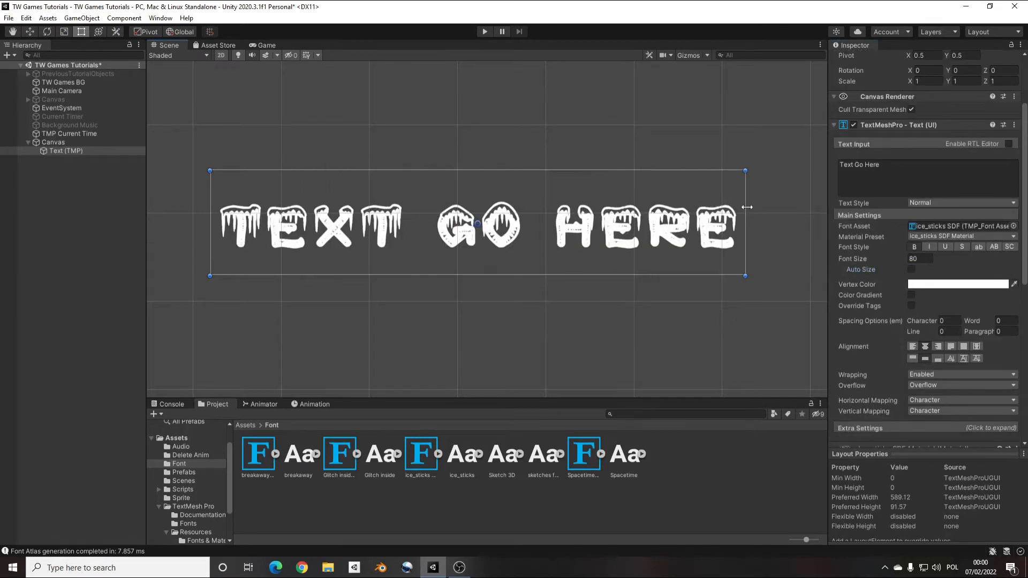
scroll(964, 187, "up", 3)
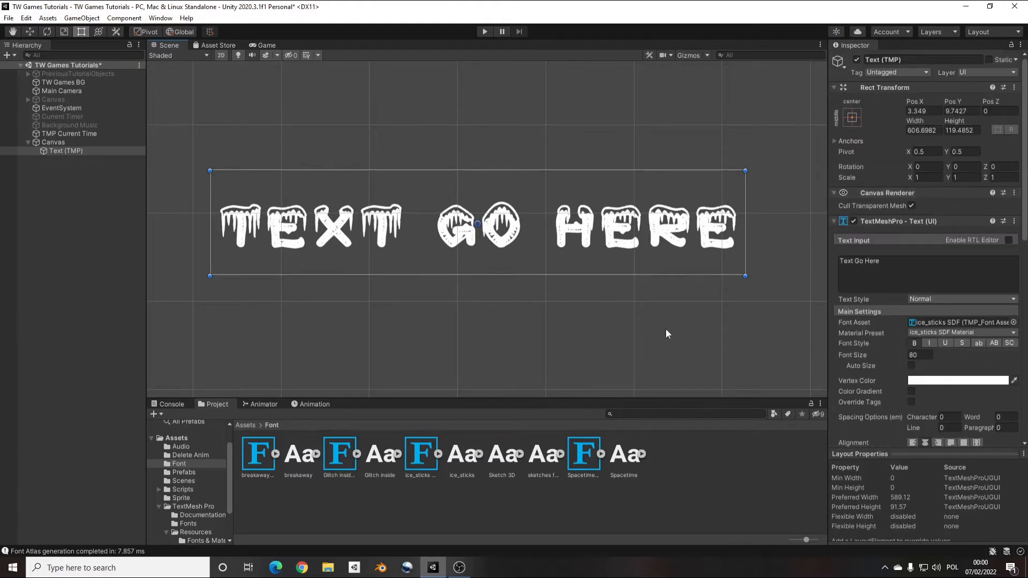
Set the text's vertex color to pale blue F0FDFF, after trying green 06E300 and pale yellow FFFFF0
scroll(906, 332, "down", 5)
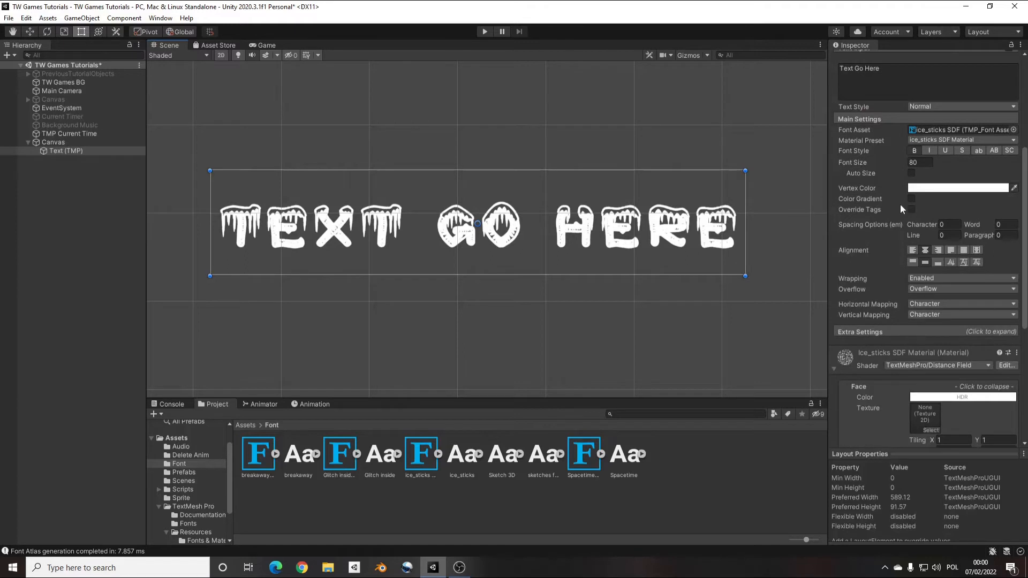
left_click(928, 187)
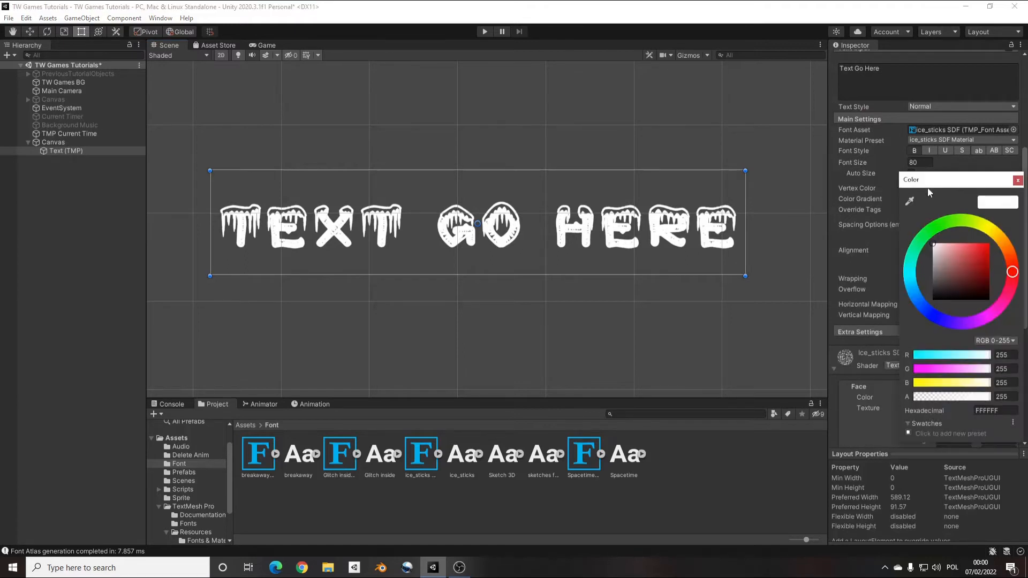
left_click(937, 228)
left_click(989, 250)
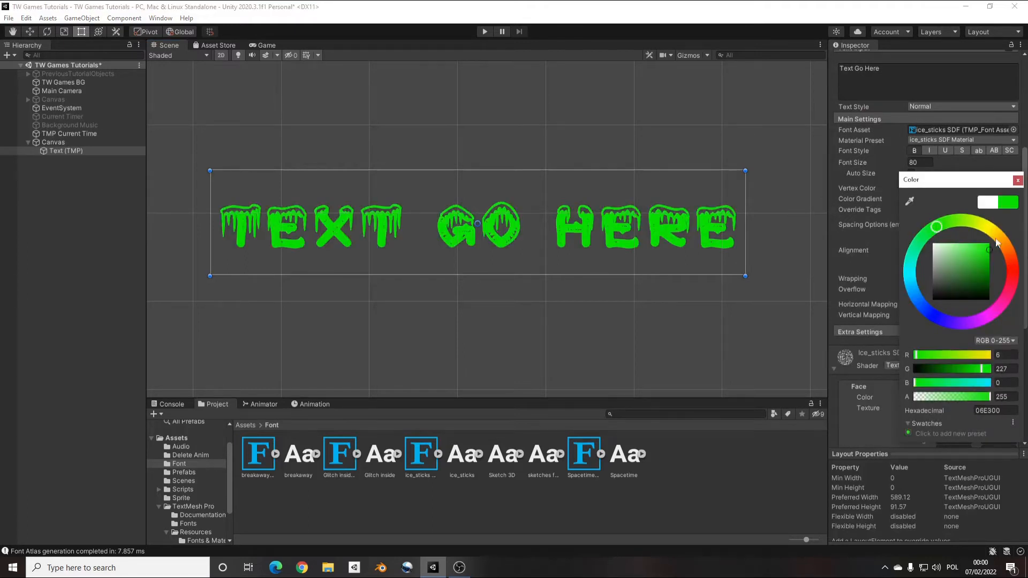
left_click(917, 301)
mouse_move(917, 301)
left_mouse_down()
mouse_move(994, 292)
mouse_move(986, 238)
mouse_move(995, 242)
mouse_move(978, 246)
left_mouse_up()
left_click(936, 244)
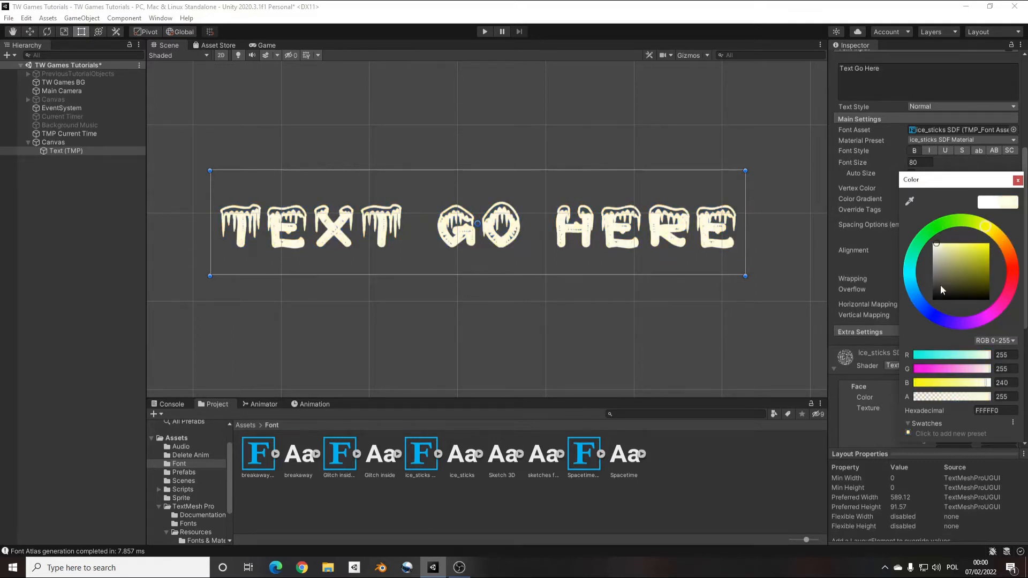
left_click_drag(907, 298, 911, 280)
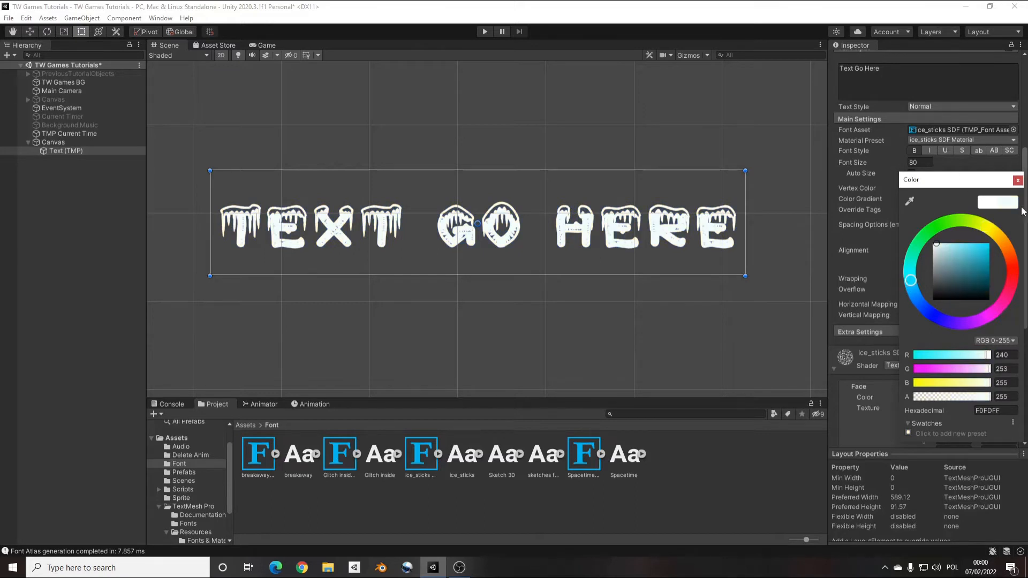
left_click(1018, 179)
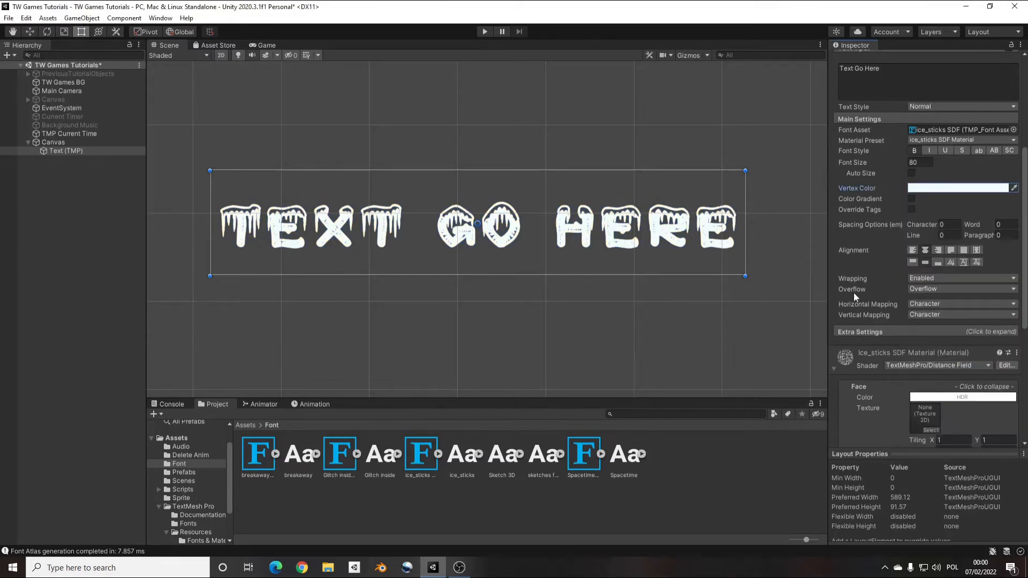
Try a crimson red face color on the ice_sticks SDF material
scroll(898, 287, "down", 4)
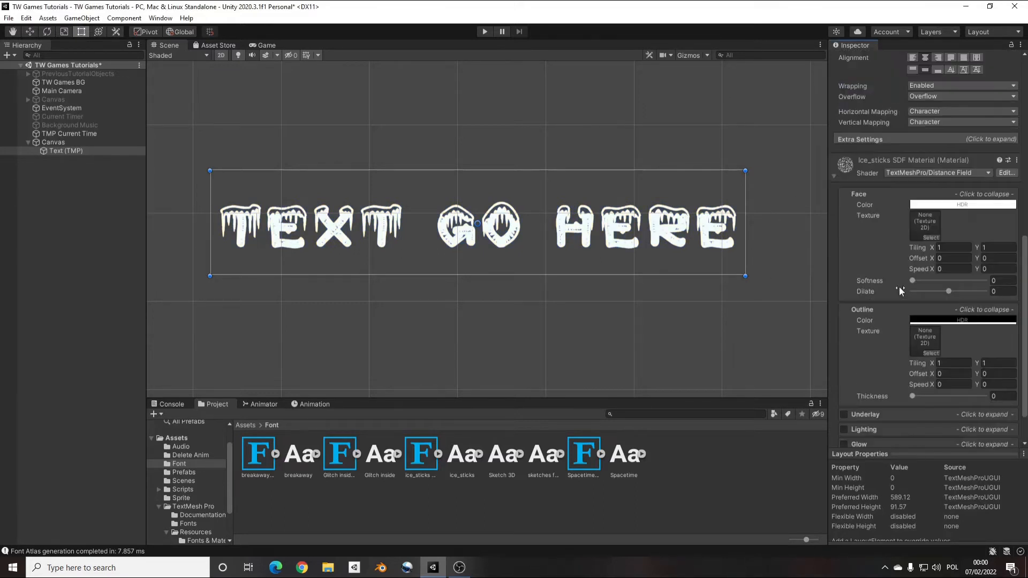
left_click(948, 205)
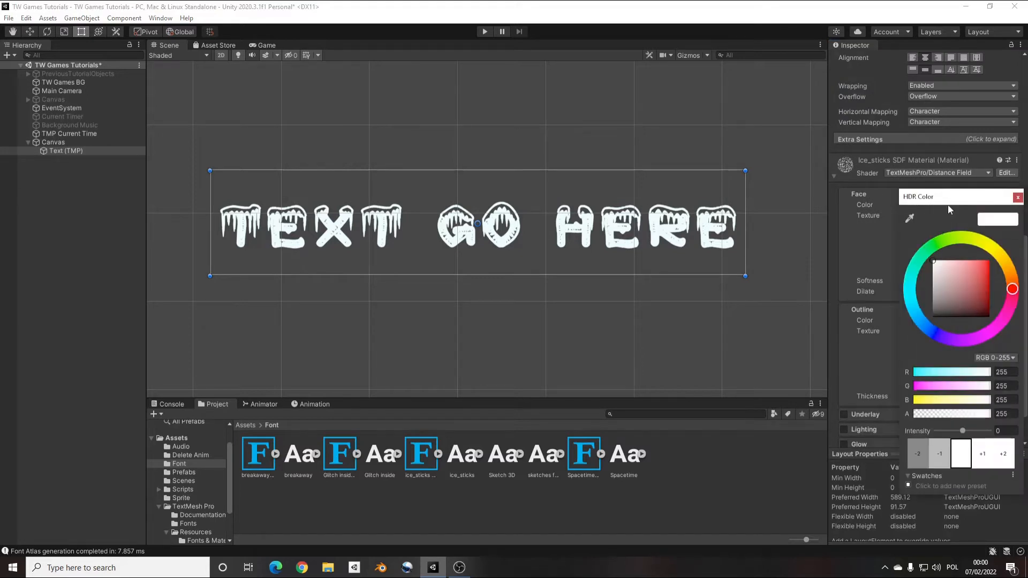
left_click(998, 251)
left_click(1012, 296)
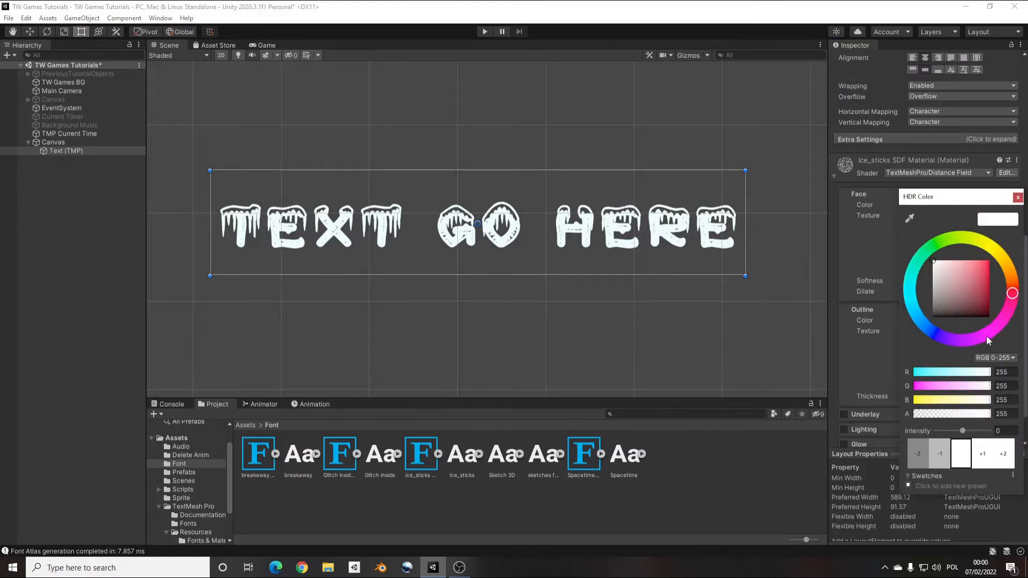
left_click(988, 273)
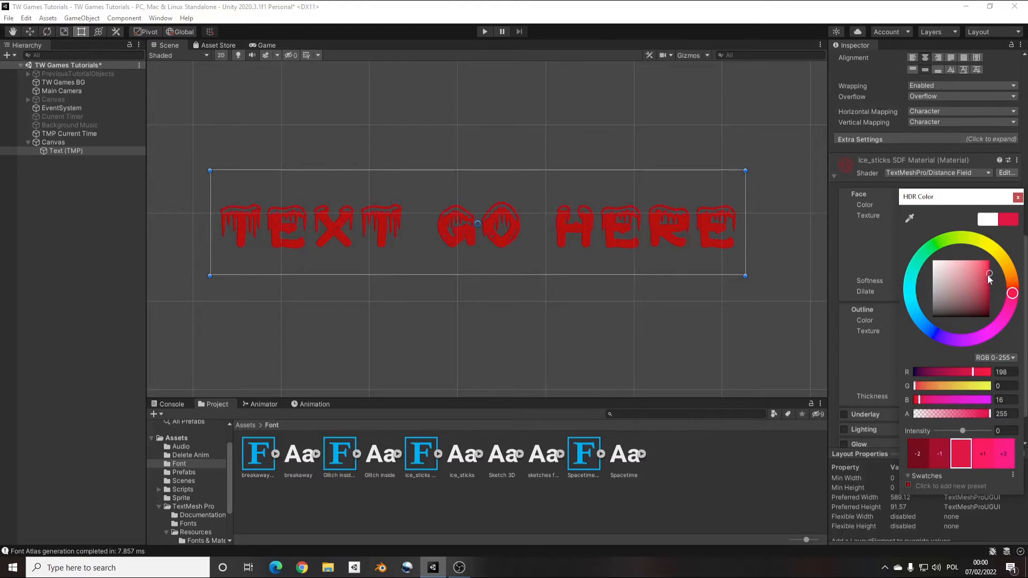
left_click_drag(979, 271, 988, 271)
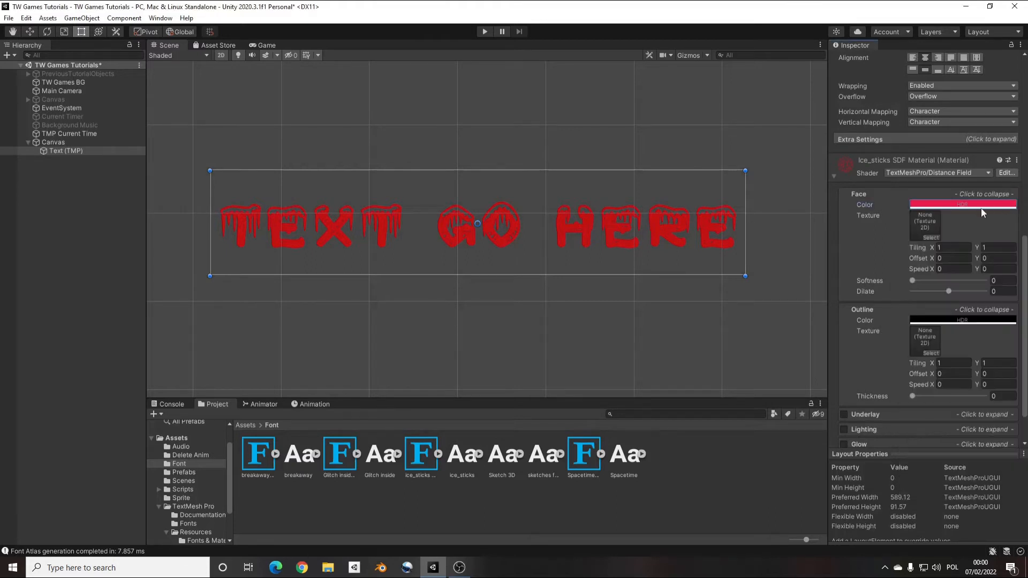
left_click(1017, 198)
Set the material's face color back to white with RGB 255, 255, 255
left_click(966, 205)
left_click_drag(942, 267, 912, 249)
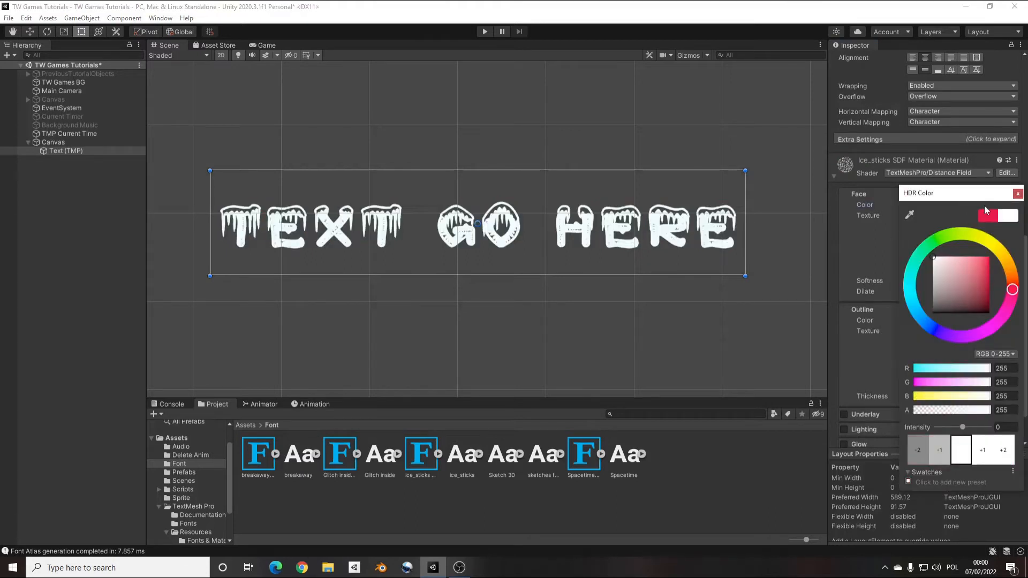
left_click(1016, 195)
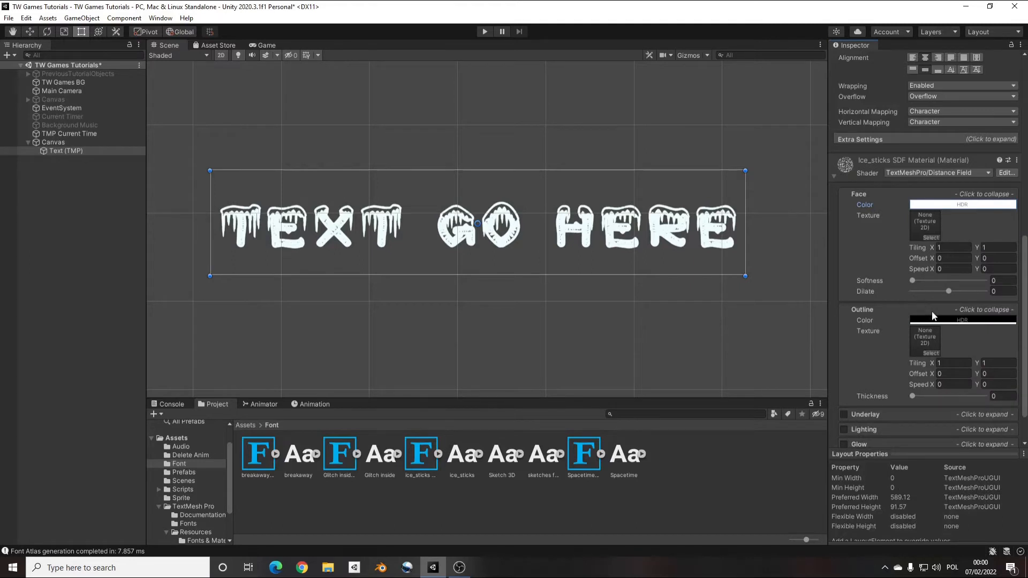
Set the outline color of the ice_sticks SDF material to blue, trying a red first
scroll(862, 310, "down", 2)
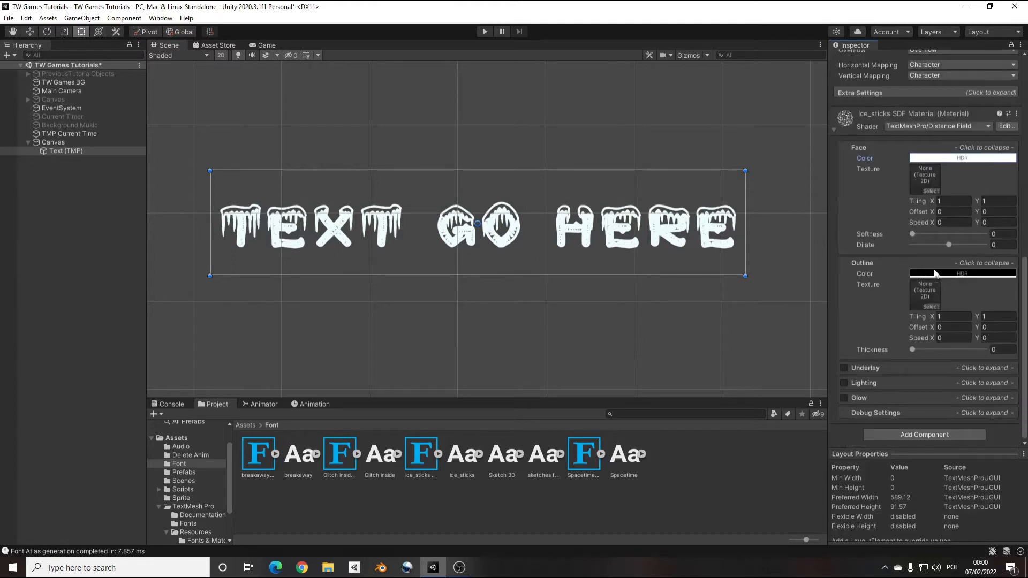
left_click(957, 273)
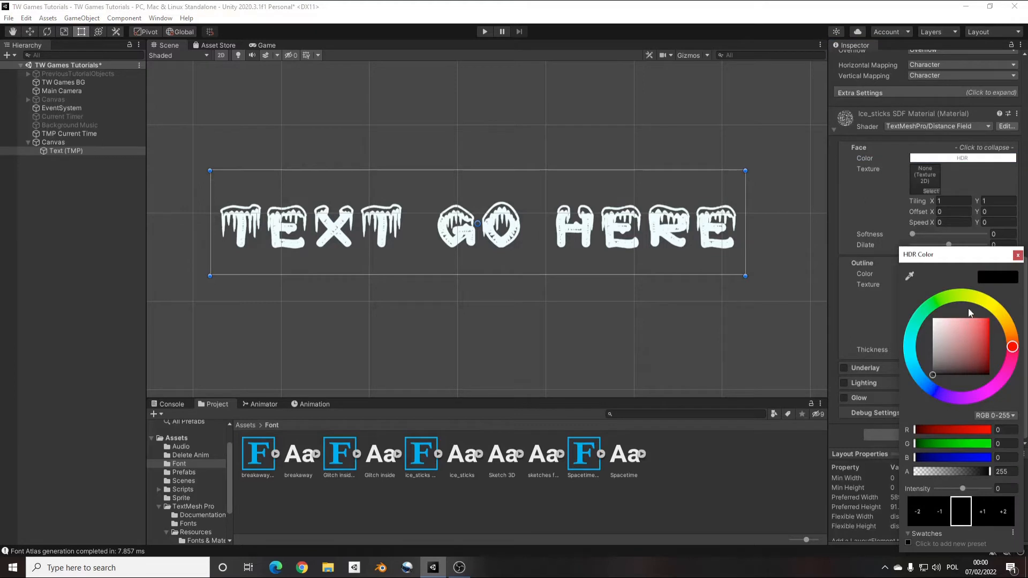
left_click_drag(970, 321, 989, 337)
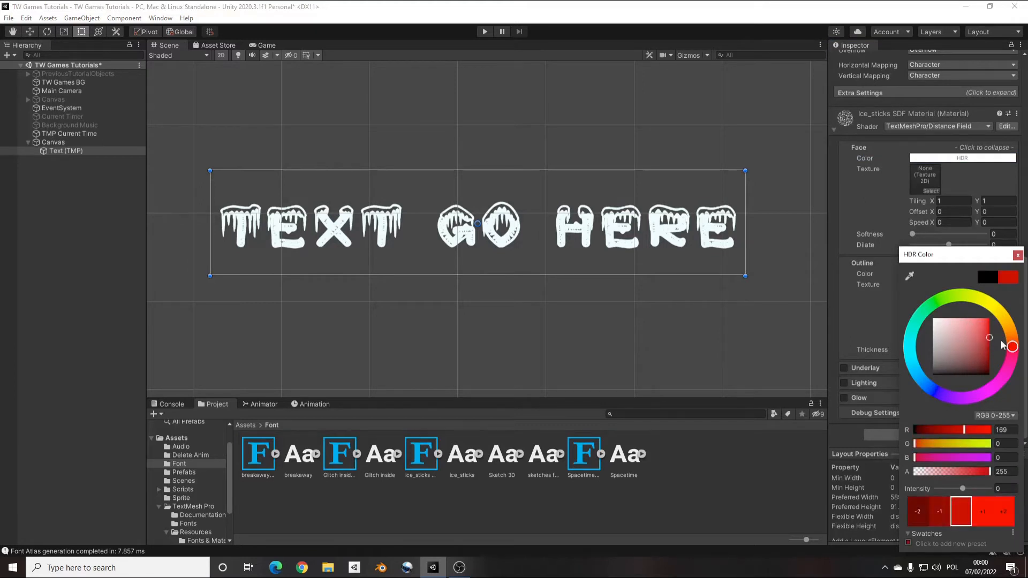
left_click(936, 391)
left_click(1018, 256)
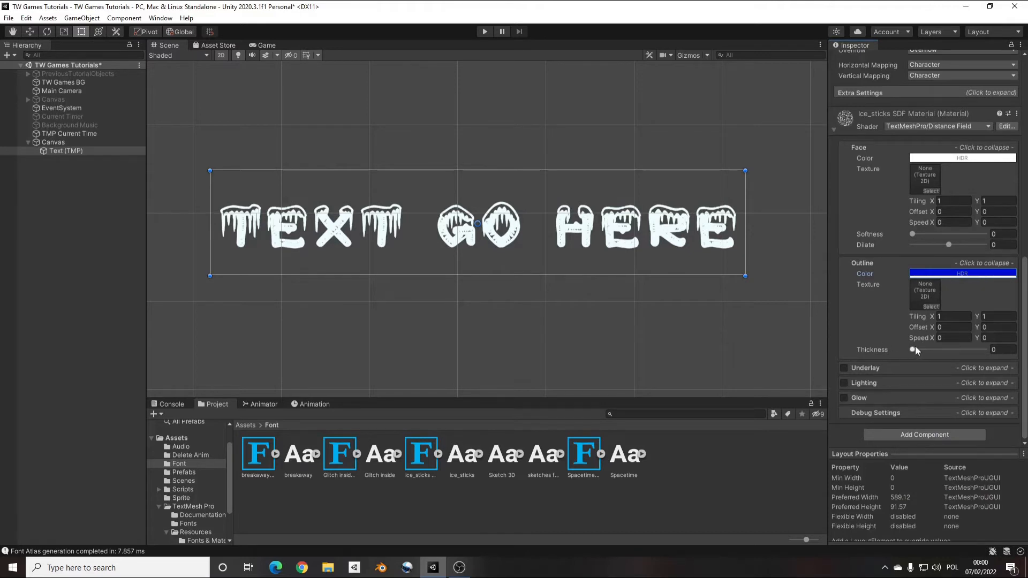
Set the outline thickness of the ice_sticks SDF material to 0.13 and widen the Scene view by narrowing the side panels
left_click_drag(913, 349, 921, 351)
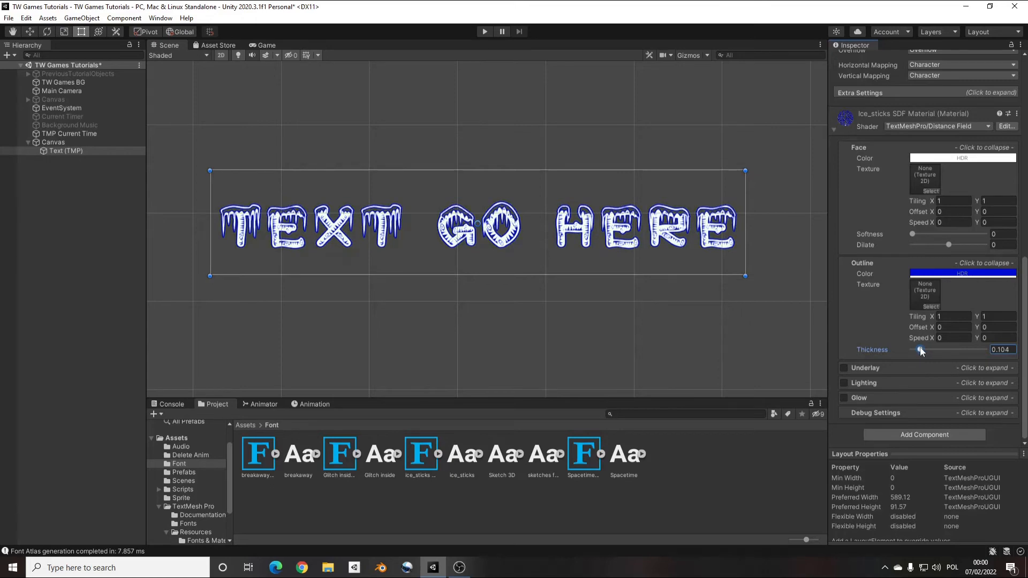
scroll(424, 244, "up", 5)
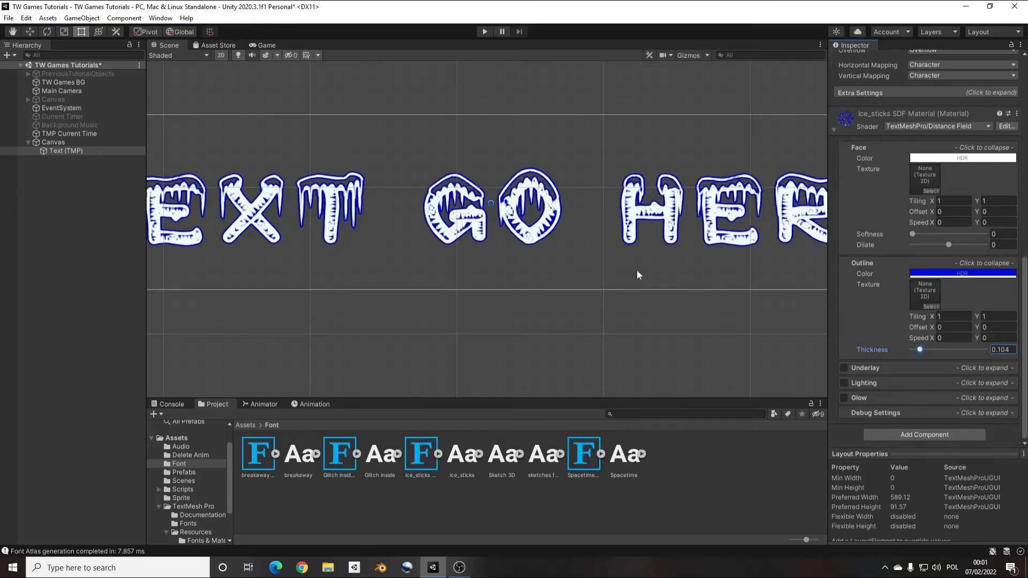
left_click_drag(149, 365, 112, 363)
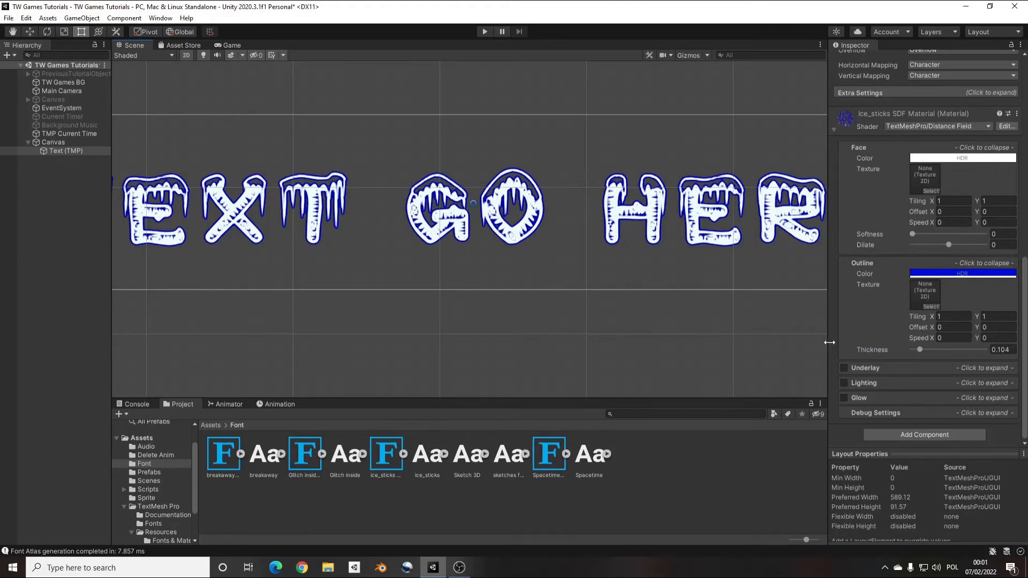
left_click_drag(829, 342, 870, 343)
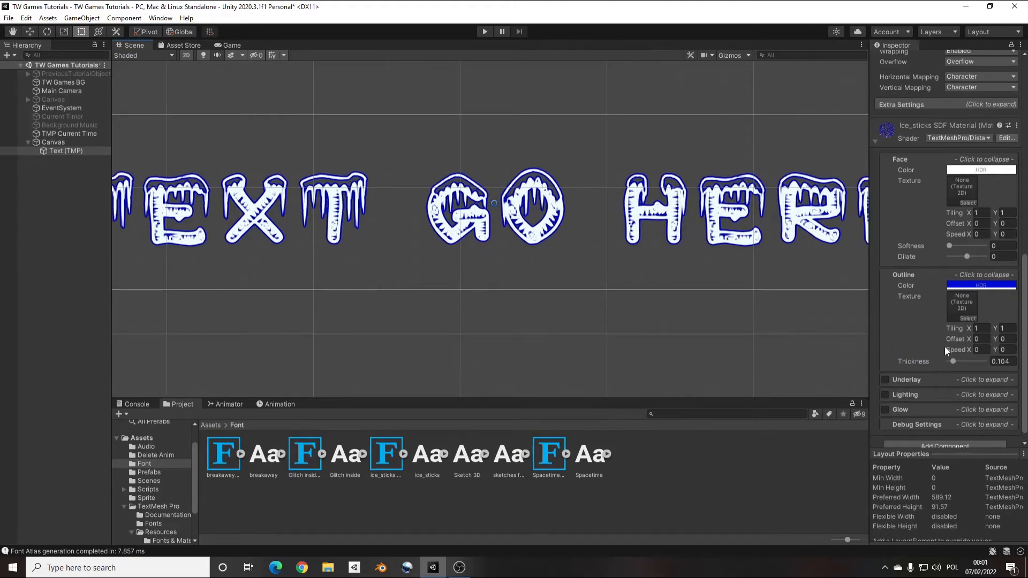
left_click_drag(870, 342, 844, 341)
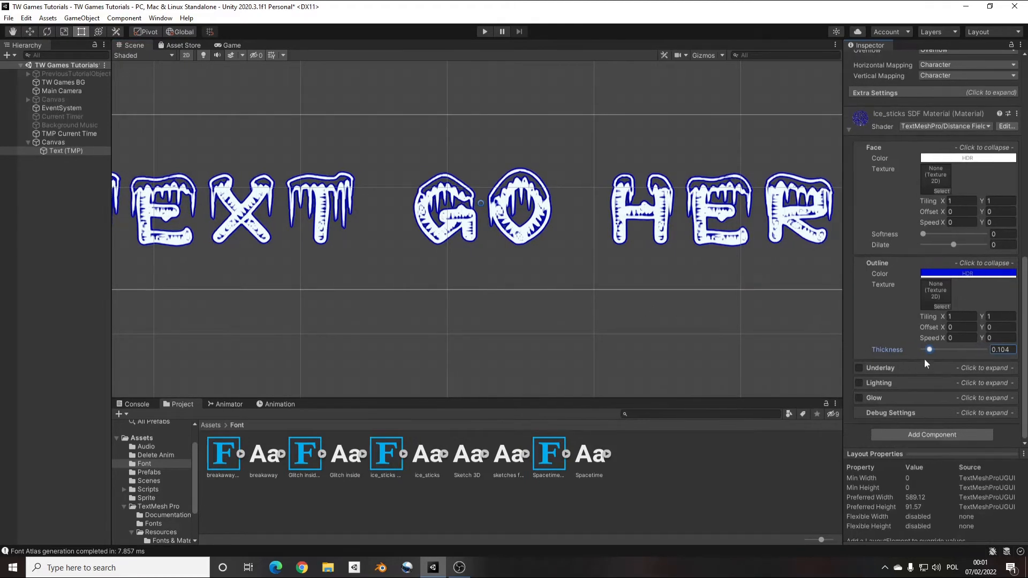
mouse_move(929, 350)
left_mouse_down()
mouse_move(943, 348)
mouse_move(931, 349)
left_mouse_up()
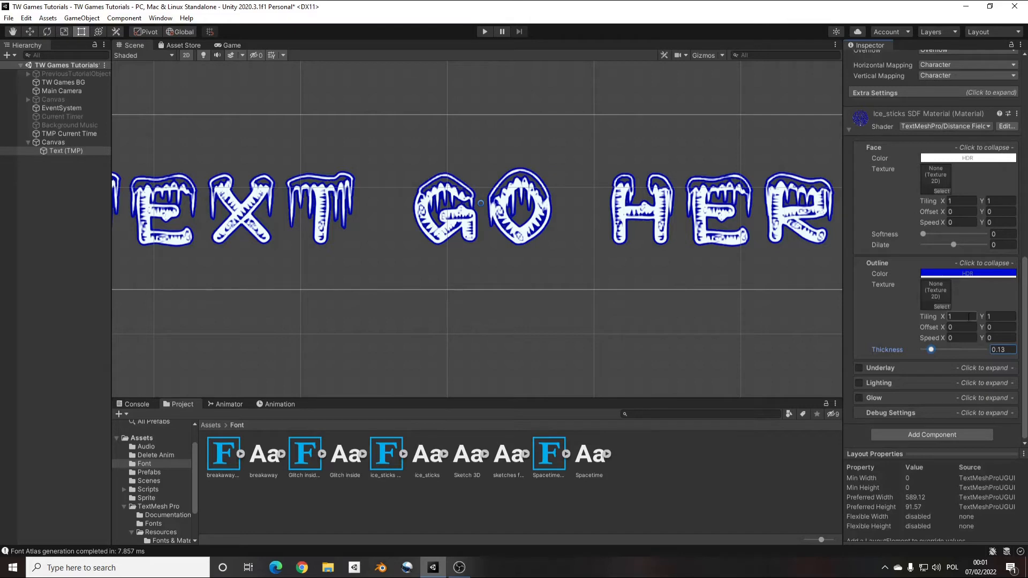
Try an outline tiling of 2 on X and Y, restore both to 1, and keep the thickness at 0.13
left_click(970, 317)
type("2")
key("Tab")
type("2")
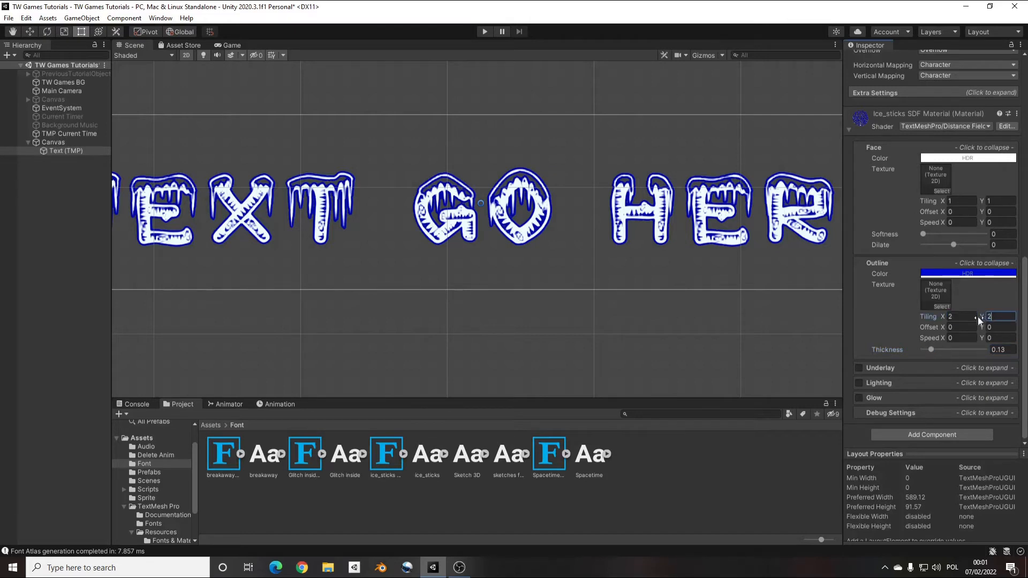
key("shift+Tab")
type("1")
key("Tab")
type("1")
left_click(930, 351)
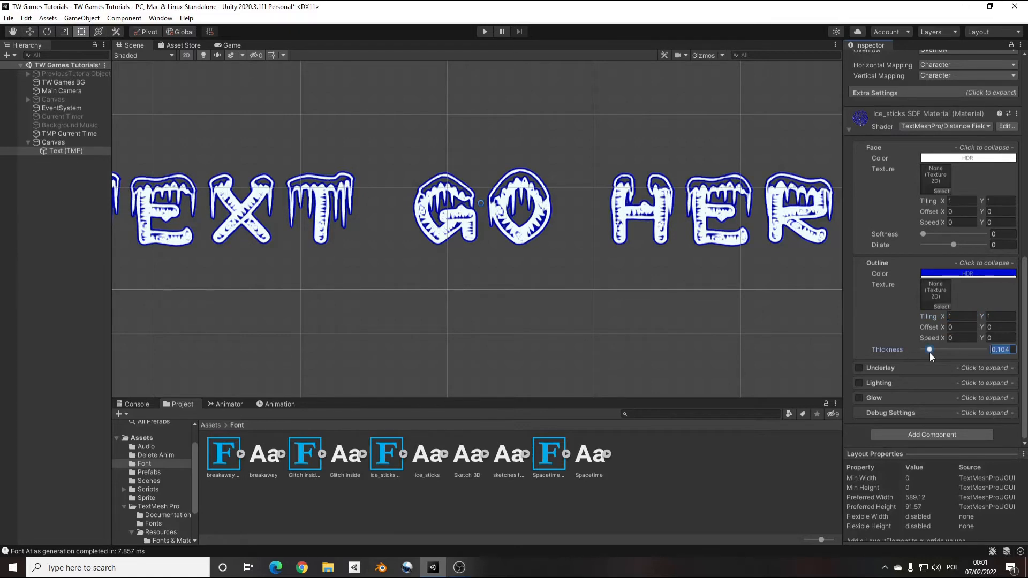
scroll(508, 295, "down", 3)
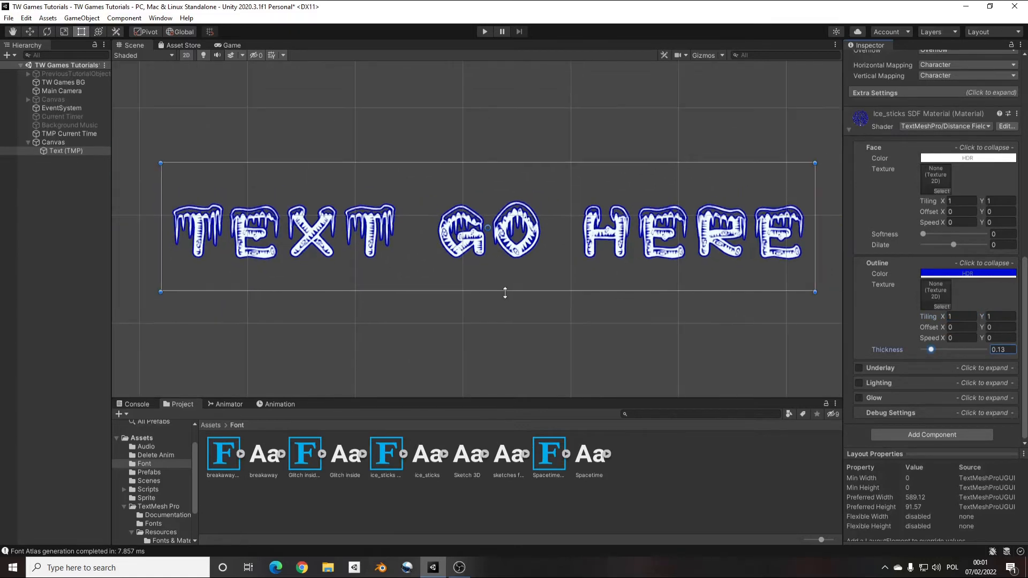
Enable the material's Underlay and set its color to red with RGB 159, 0, 0
left_click(858, 368)
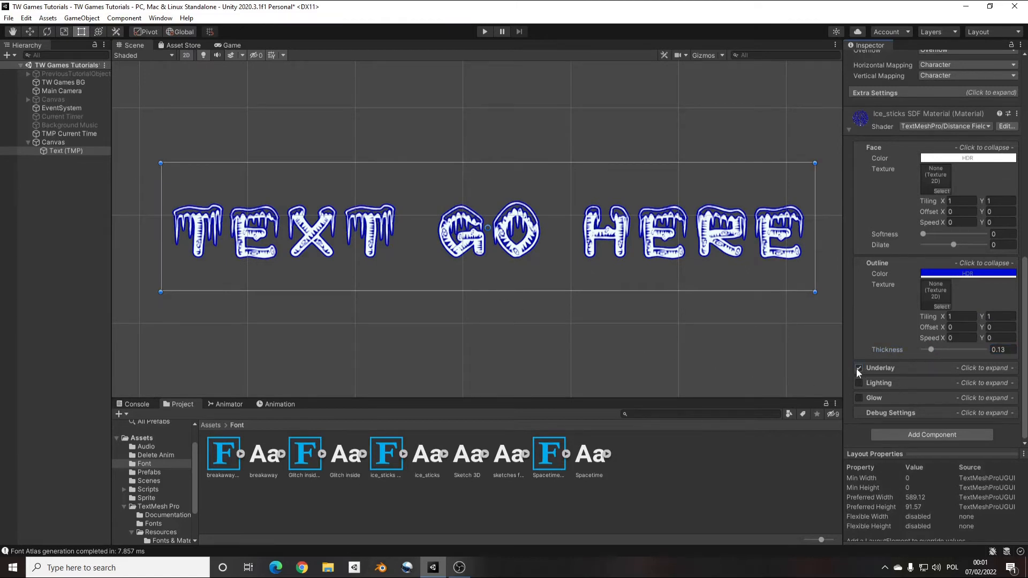
left_click(888, 368)
scroll(891, 341, "down", 3)
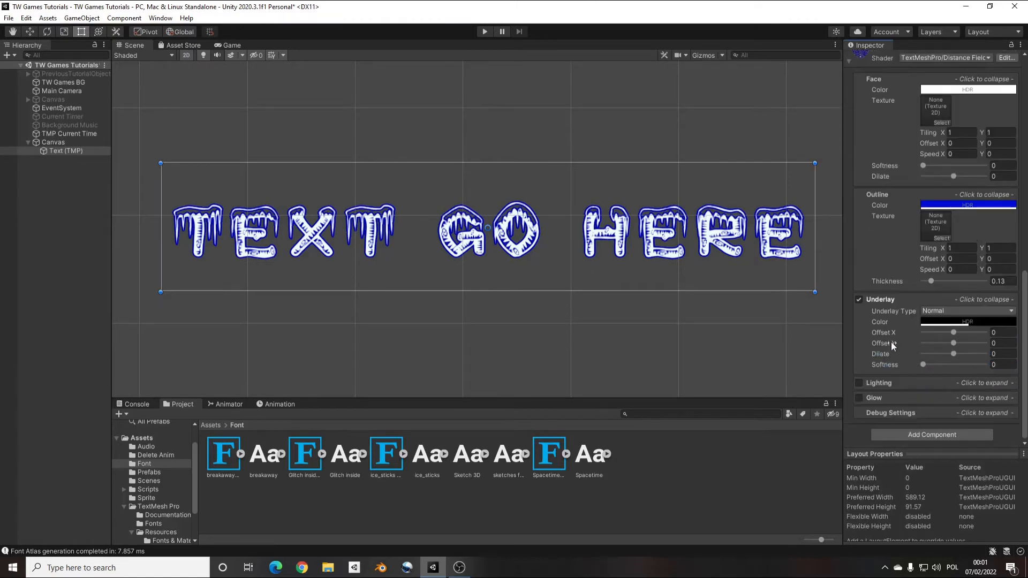
left_click(946, 319)
left_click_drag(946, 349, 989, 339)
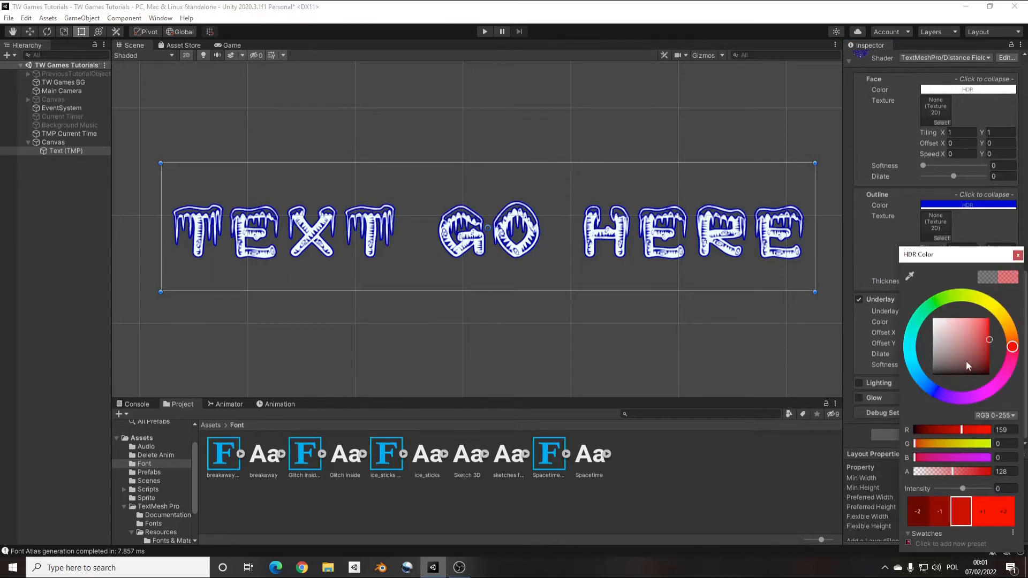
left_click(1018, 255)
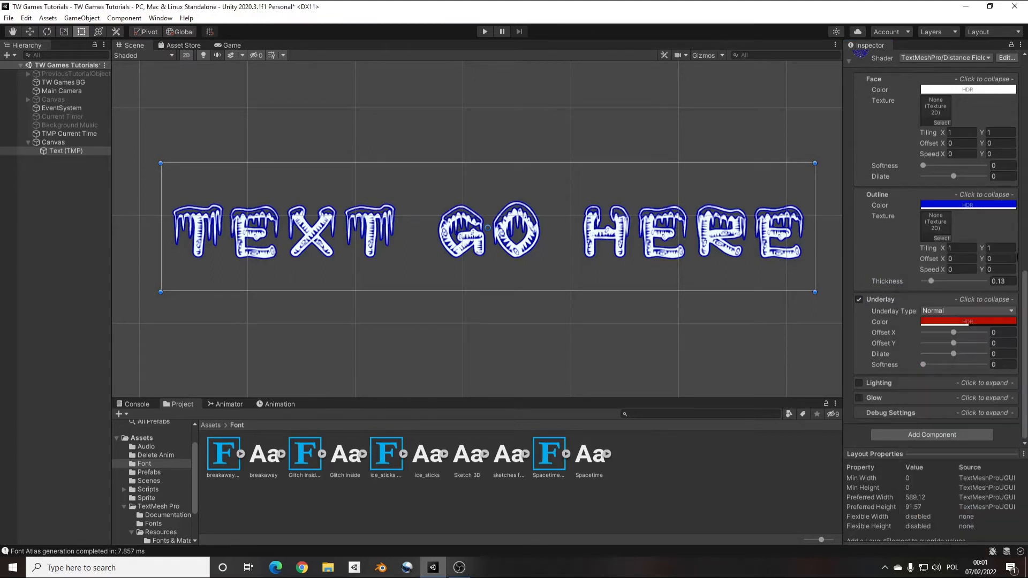
Set the underlay softness to 0.739 and reduce the outline thickness to 0.07
left_click_drag(923, 365, 969, 364)
left_click_drag(932, 283, 913, 285)
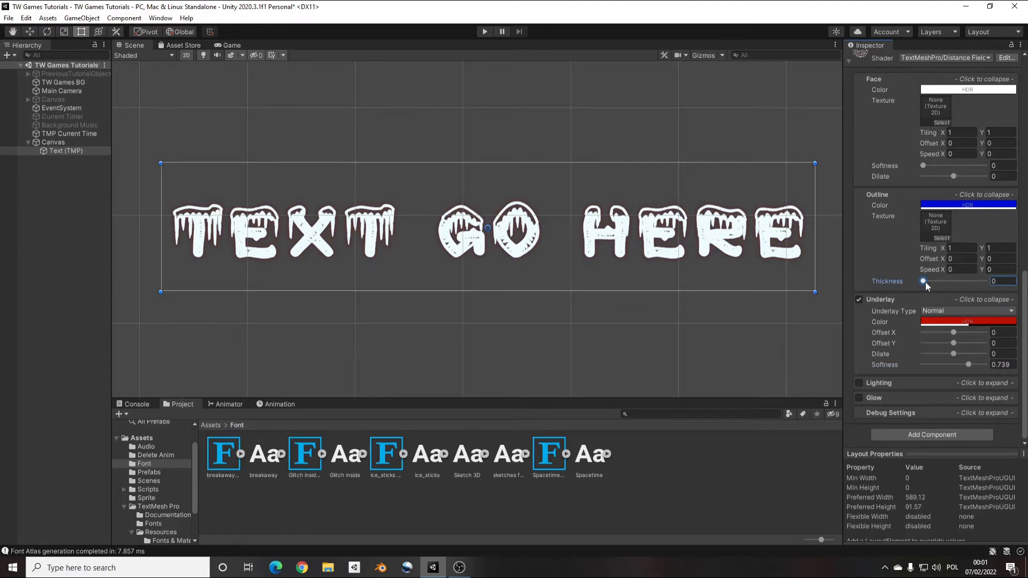
left_click_drag(925, 281, 929, 281)
scroll(684, 289, "up", 3)
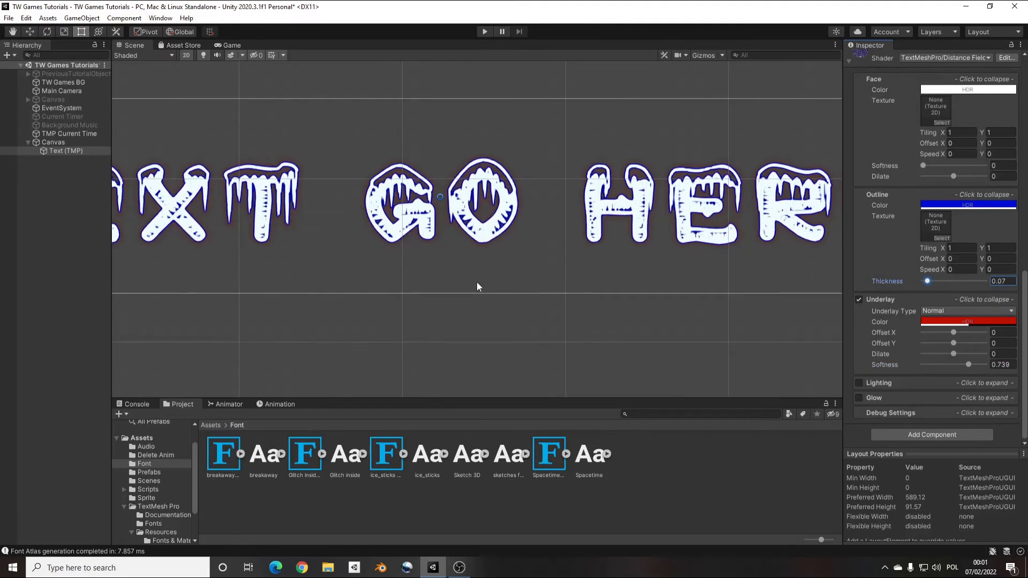
scroll(478, 287, "up", 6)
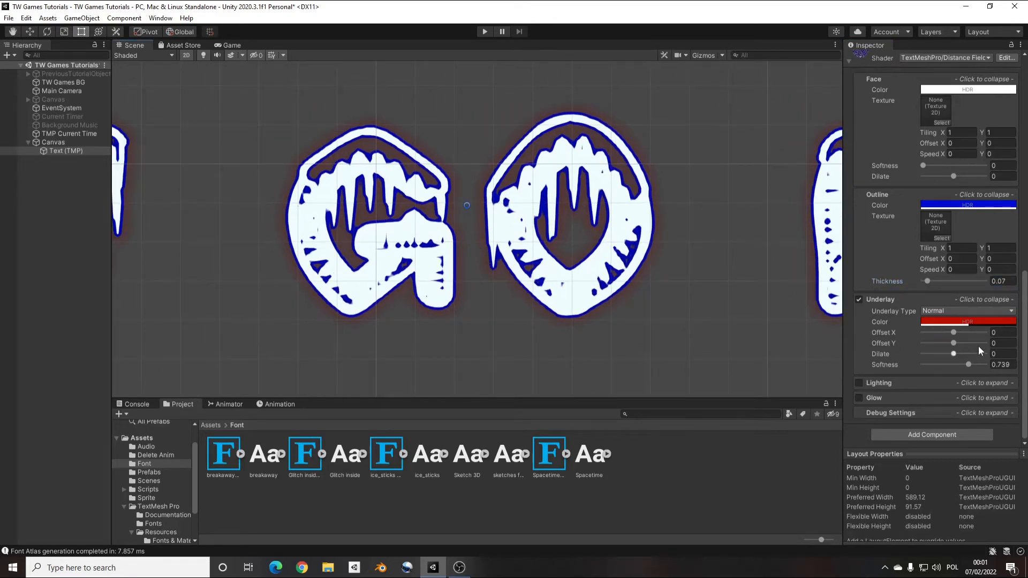
Set the underlay's offset X to 0.15, offset Y to -0.1, dilate to 0.68 and softness to 0.583
left_click_drag(968, 366, 956, 335)
scroll(680, 265, "down", 3)
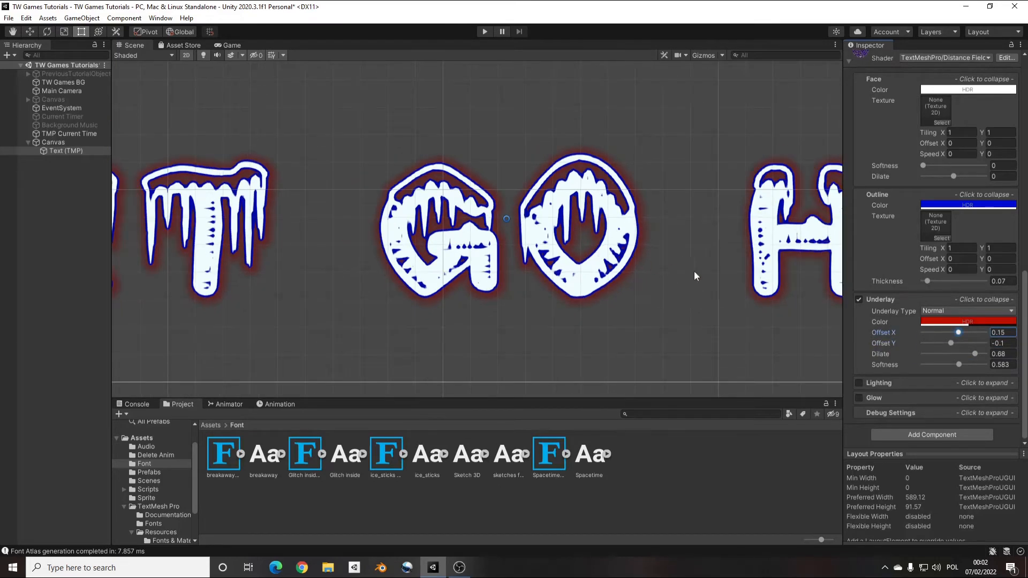
middle_click_drag(677, 282, 625, 291)
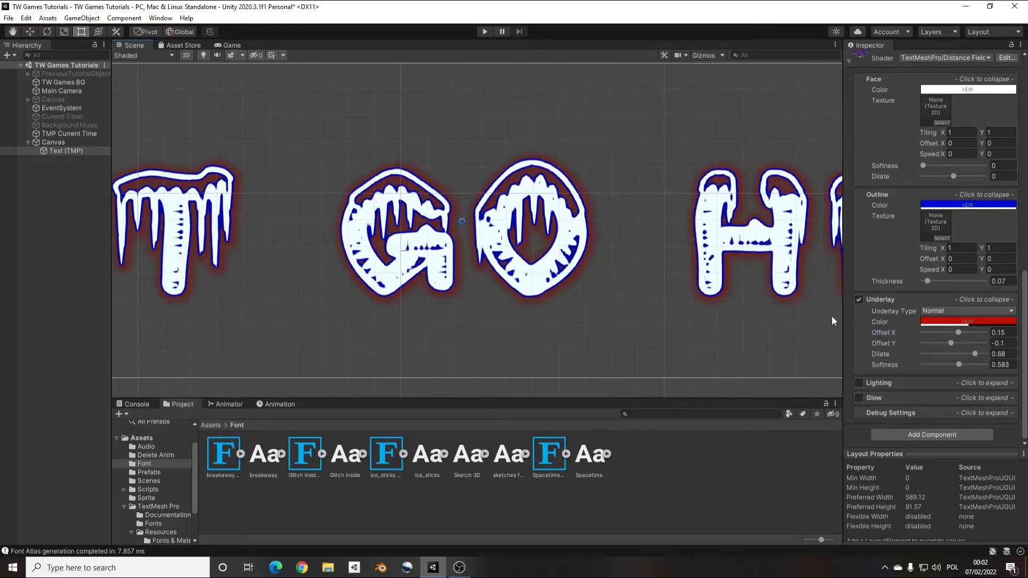
Disable the Underlay and try the material's Lighting effect, switching it back off
left_click(858, 300)
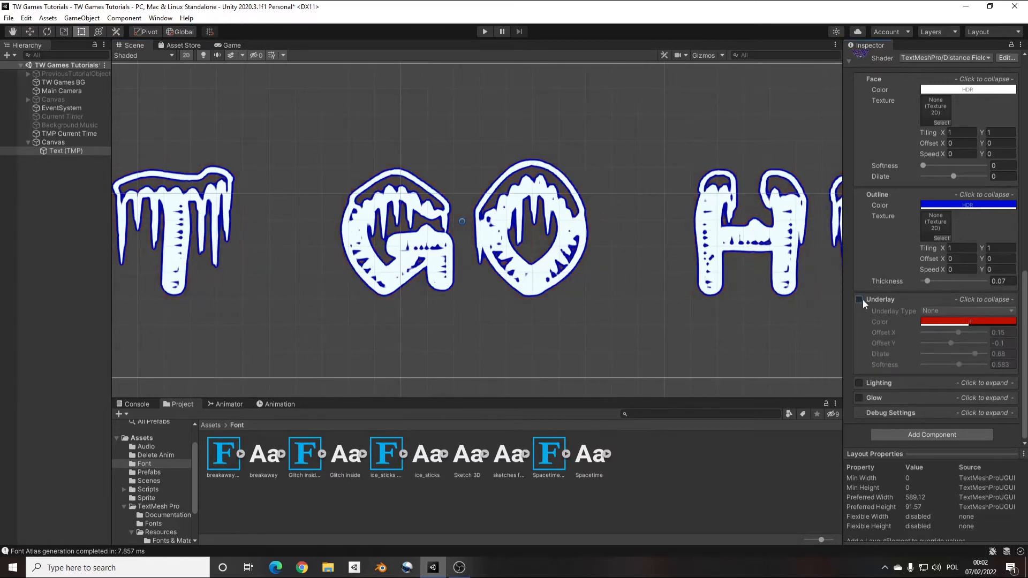
left_click(858, 383)
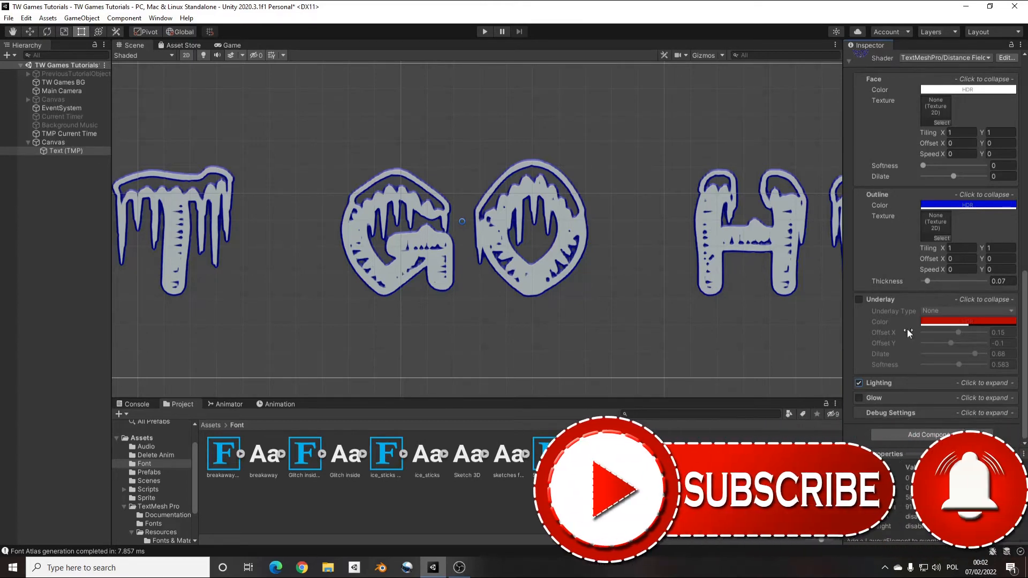
left_click(873, 385)
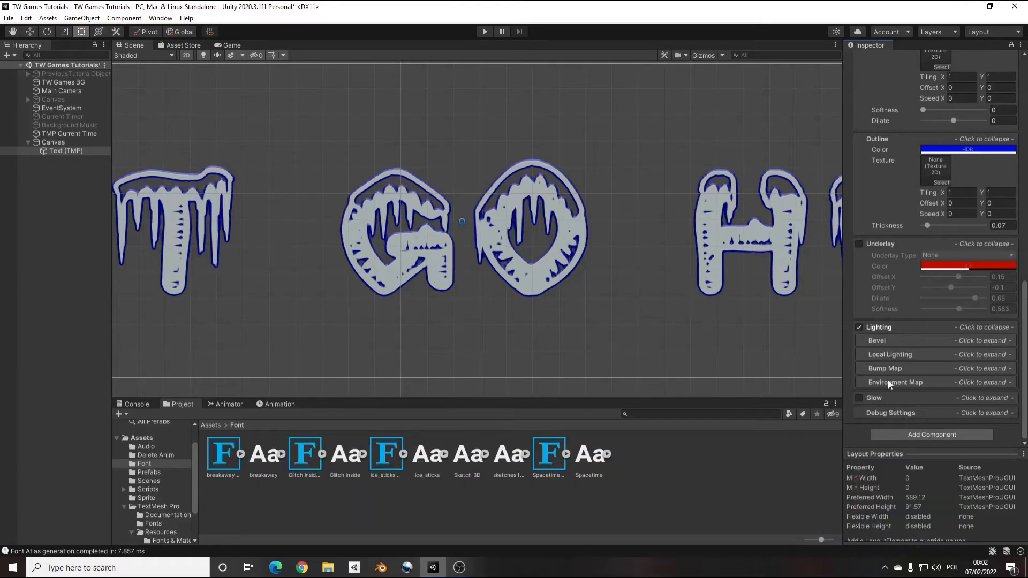
left_click(862, 327)
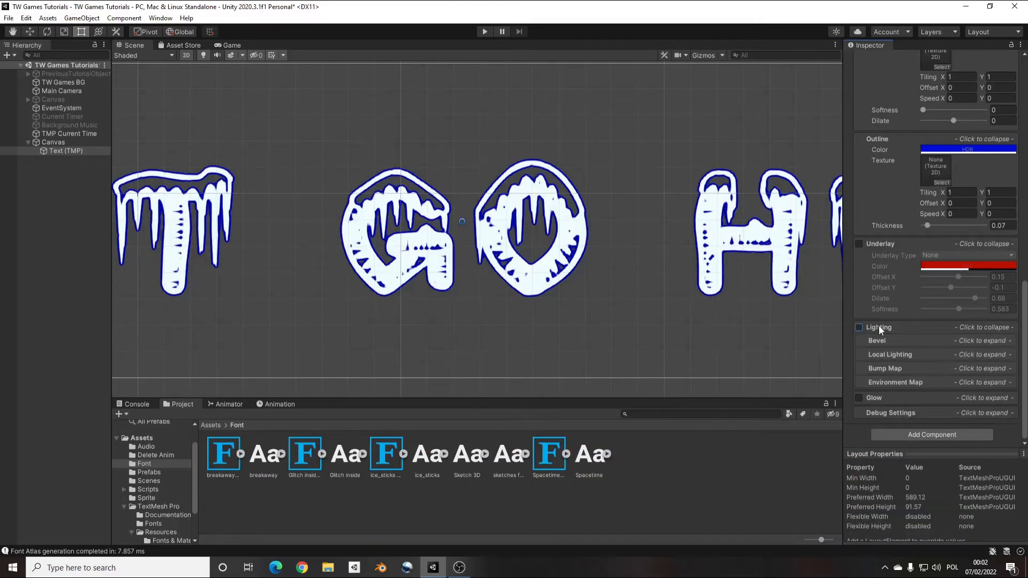
left_click(877, 327)
Enable the material's Glow and choose a green glow color, trying pink and yellow-green
left_click(860, 398)
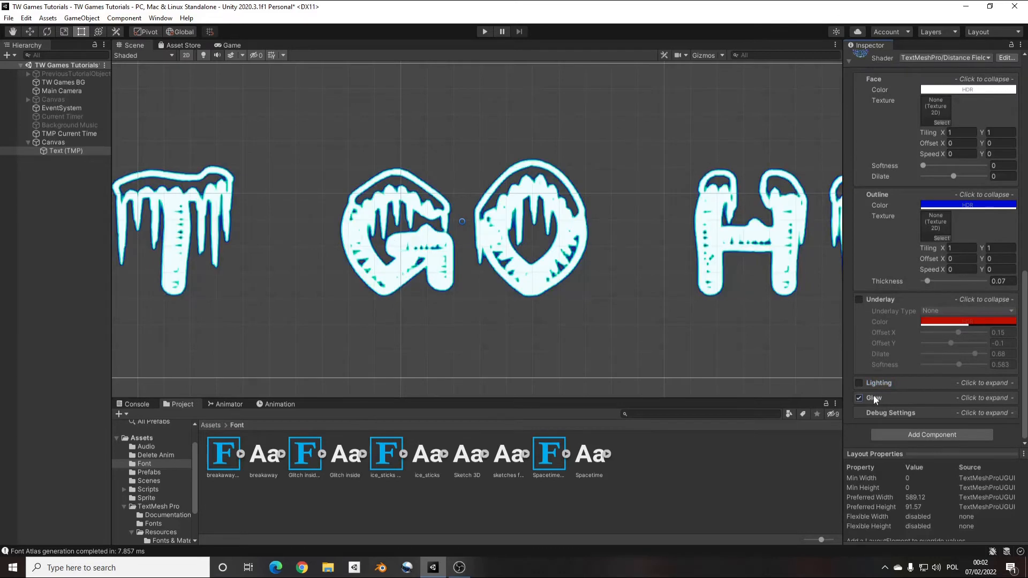
left_click(890, 395)
scroll(602, 293, "down", 2)
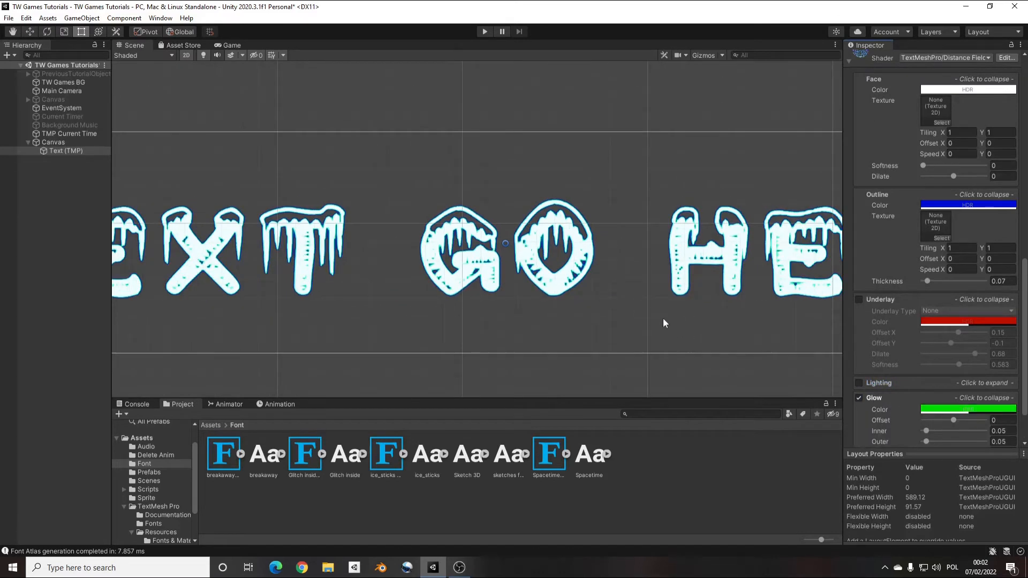
middle_click_drag(662, 318, 639, 302)
left_click(954, 410)
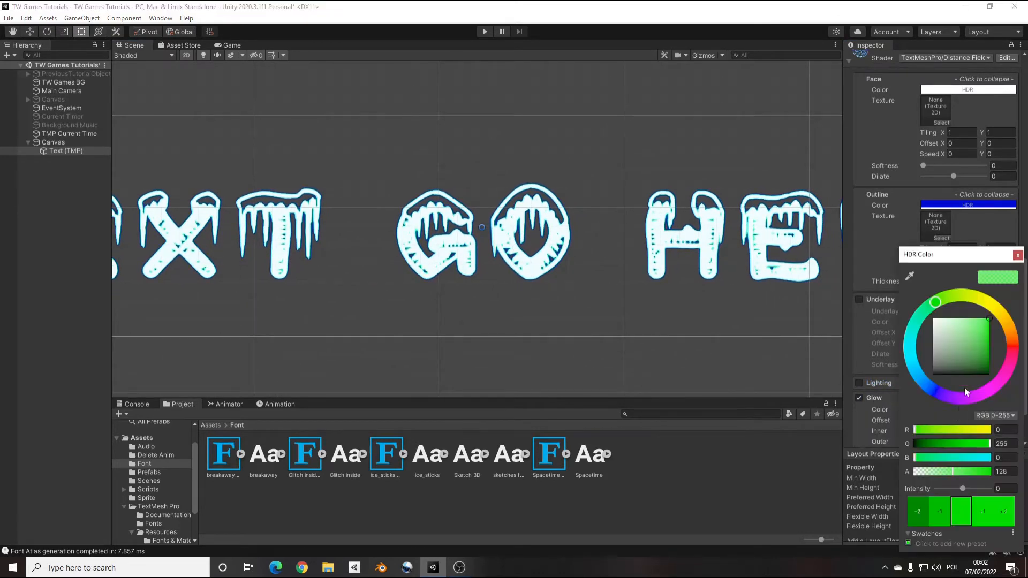
left_click_drag(917, 369, 1006, 372)
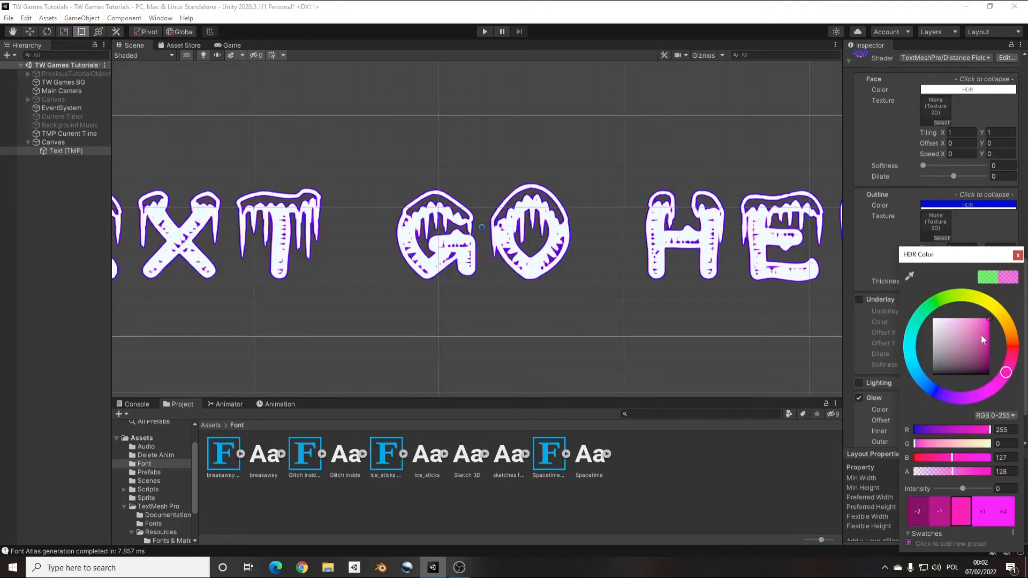
left_click(953, 297)
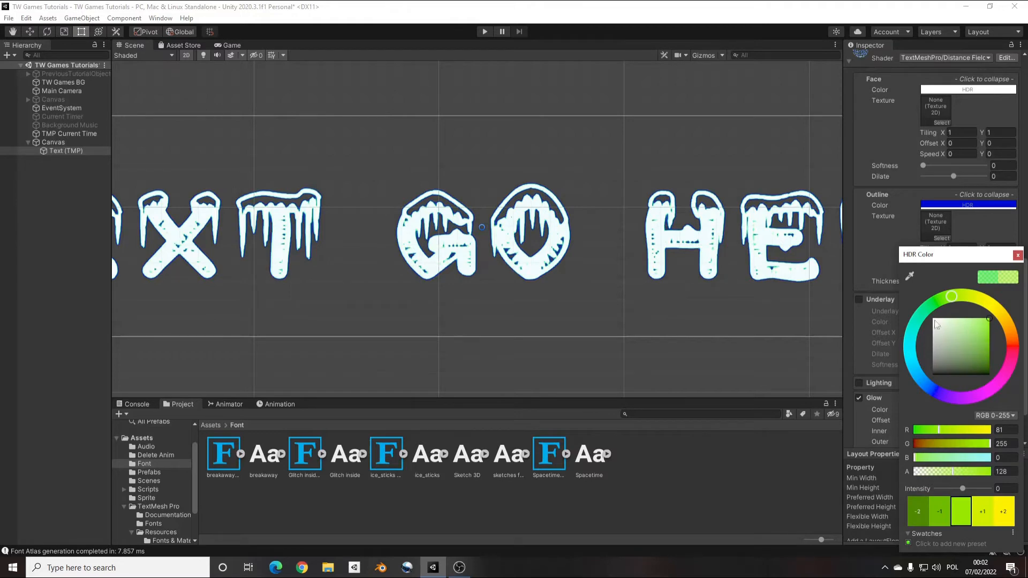
left_click(1017, 255)
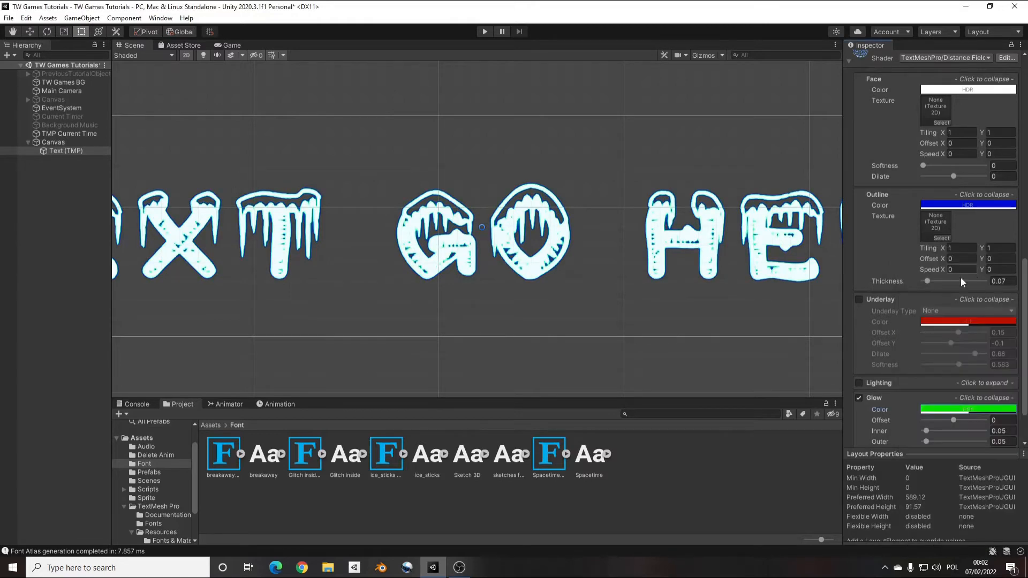
Set the glow's outer value to 1 and change its color to blue with RGB 0, 33, 255
left_click_drag(930, 442, 985, 442)
scroll(454, 280, "down", 5)
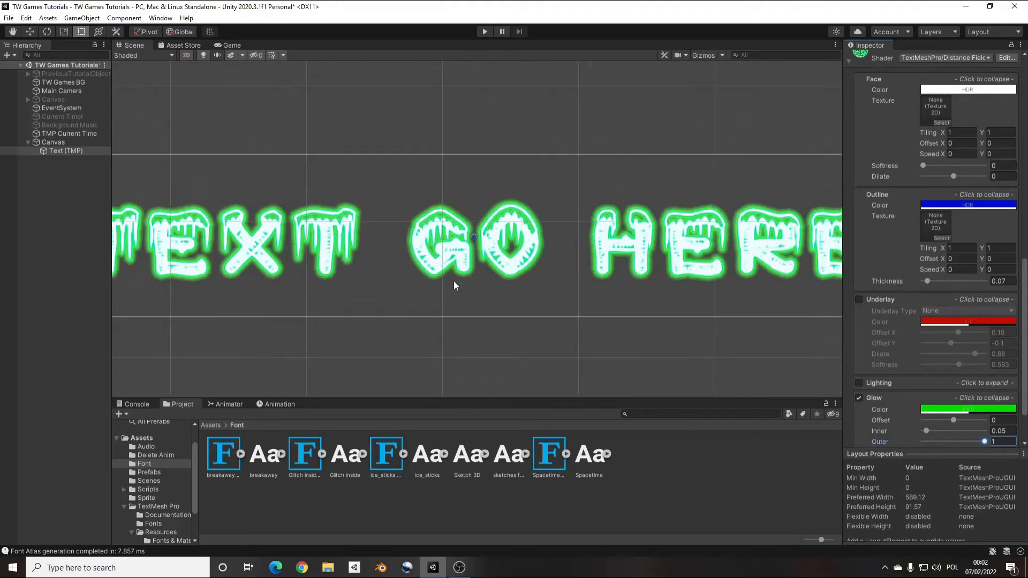
left_click(969, 409)
left_click(939, 385)
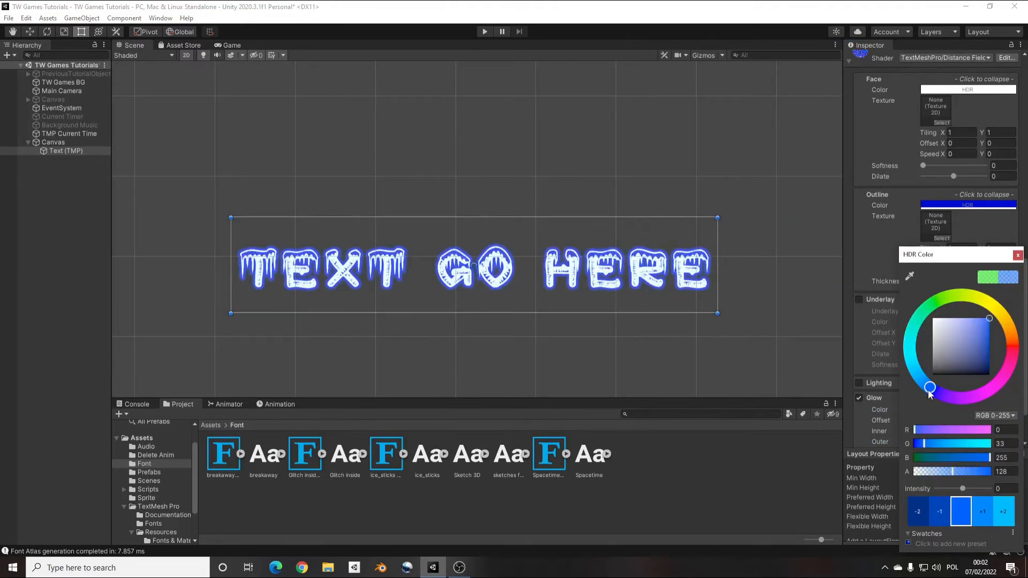
left_click(1017, 255)
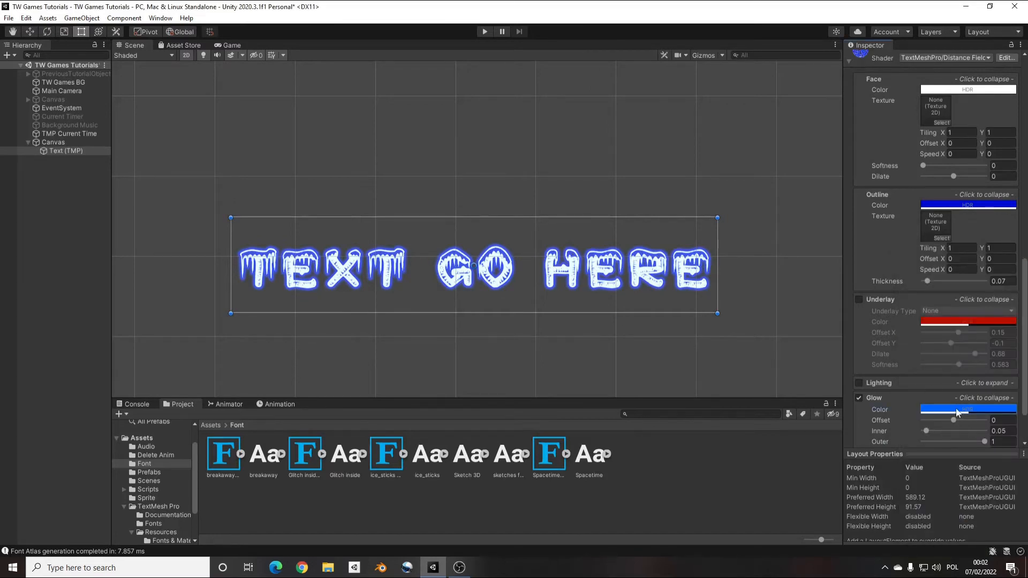
Set the glow offset to 0.55, trying 1 first, and set the inner glow to 0
scroll(958, 396, "down", 2)
left_click_drag(955, 364, 990, 365)
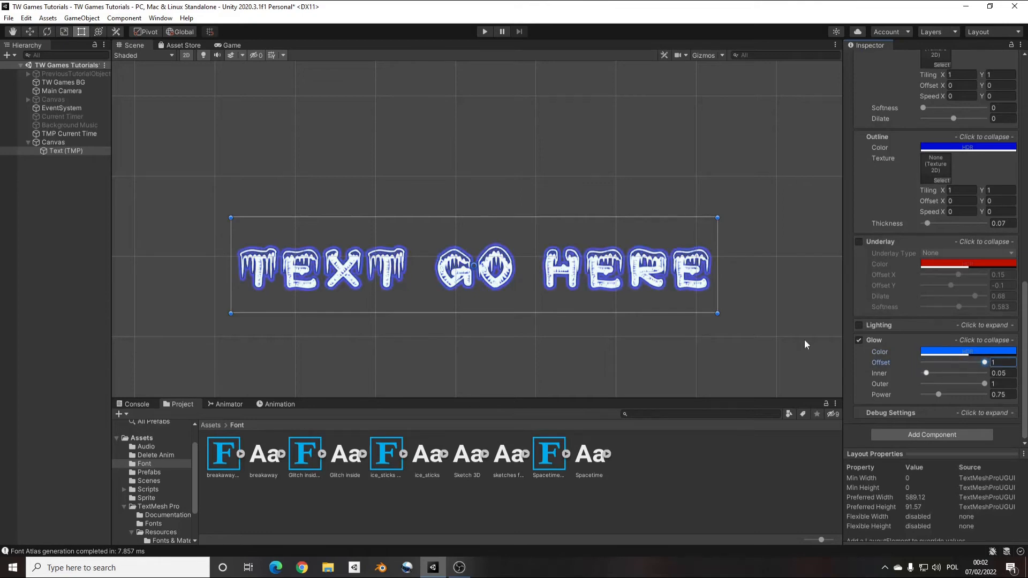
scroll(524, 273, "up", 5)
scroll(521, 268, "up", 4)
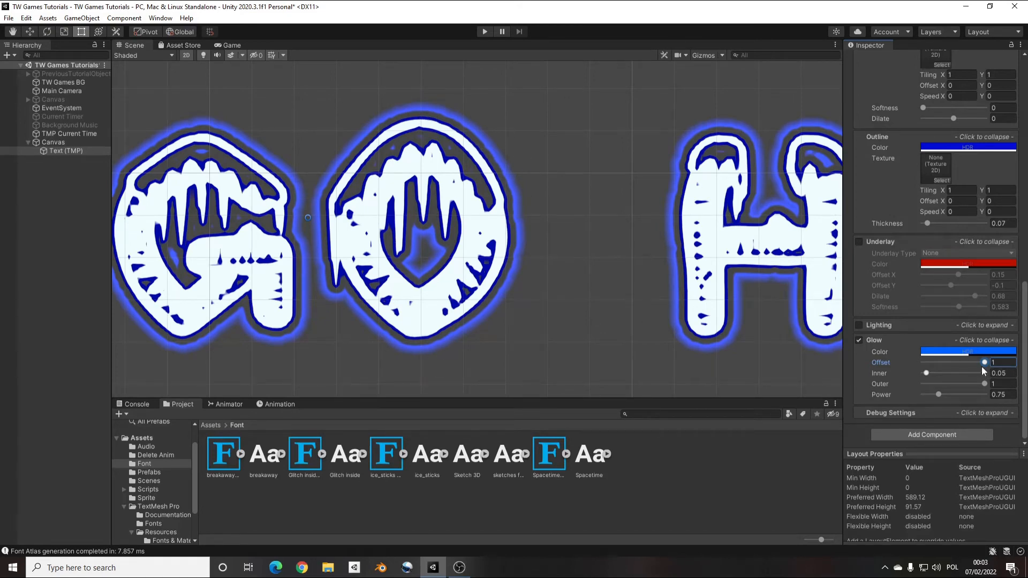
mouse_move(983, 363)
left_mouse_down()
mouse_move(921, 363)
mouse_move(972, 363)
left_mouse_up()
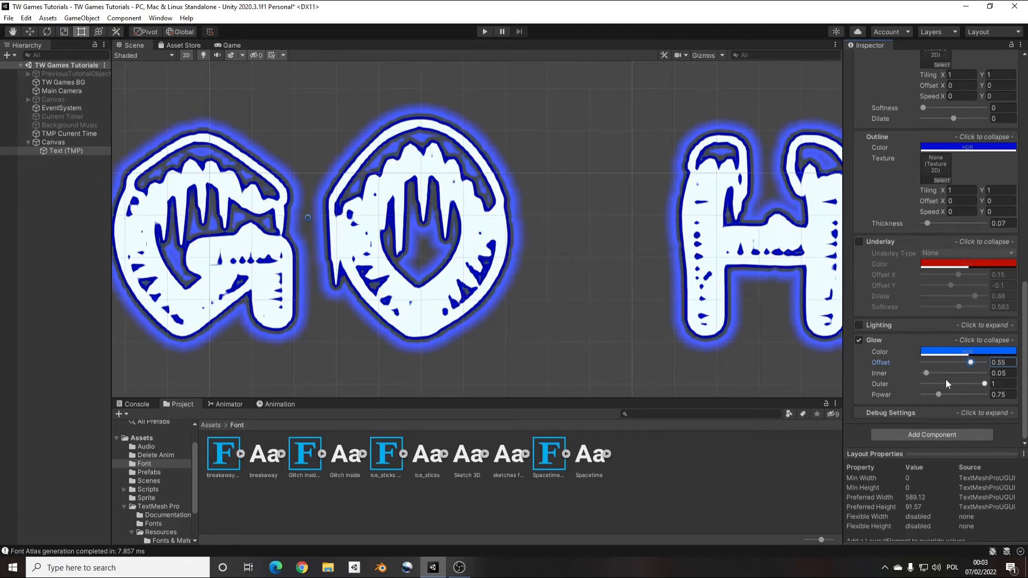
mouse_move(927, 375)
left_mouse_down()
mouse_move(964, 369)
mouse_move(918, 373)
left_mouse_up()
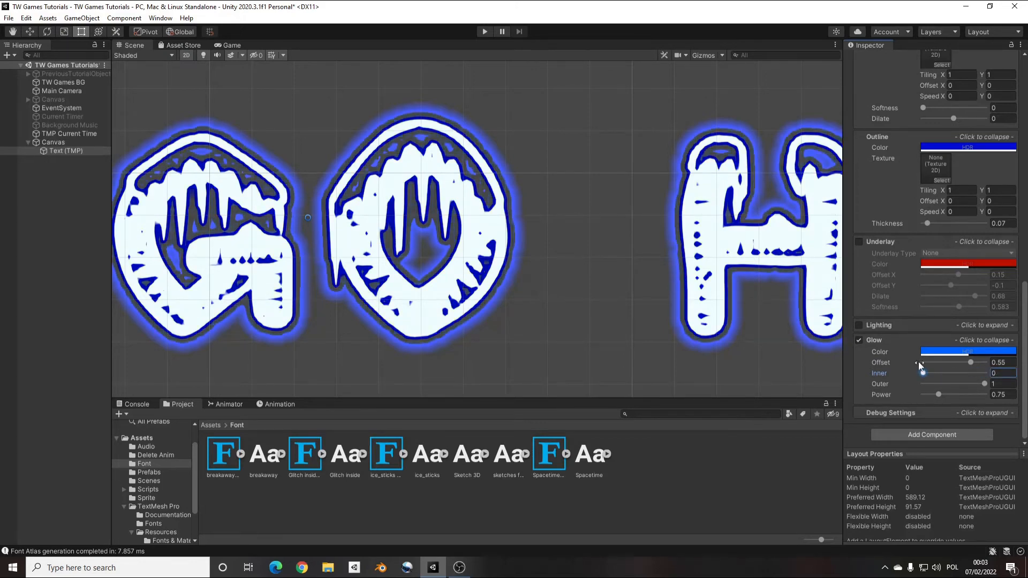
Set the glow's outer value to 0.209 and its power to 0.698
scroll(523, 320, "down", 3)
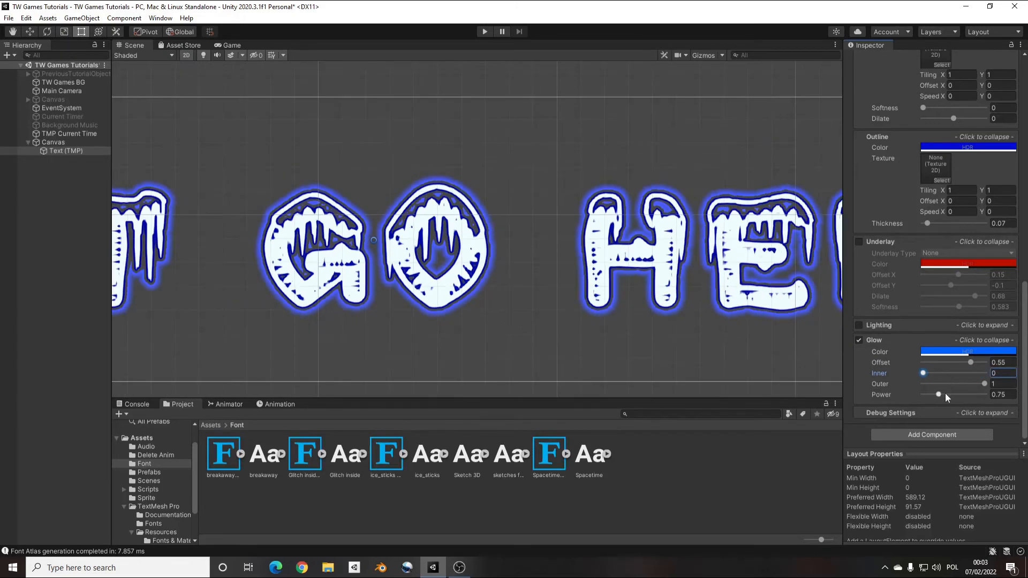
mouse_move(975, 387)
left_mouse_down()
mouse_move(897, 380)
mouse_move(967, 394)
left_mouse_up()
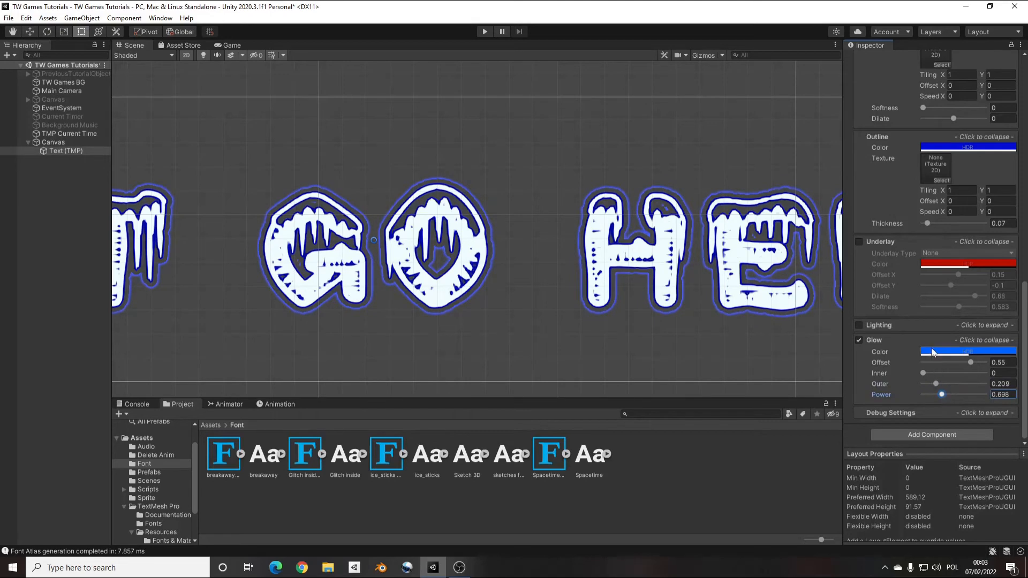
scroll(869, 352, "up", 5)
scroll(869, 352, "up", 4)
scroll(563, 274, "down", 5)
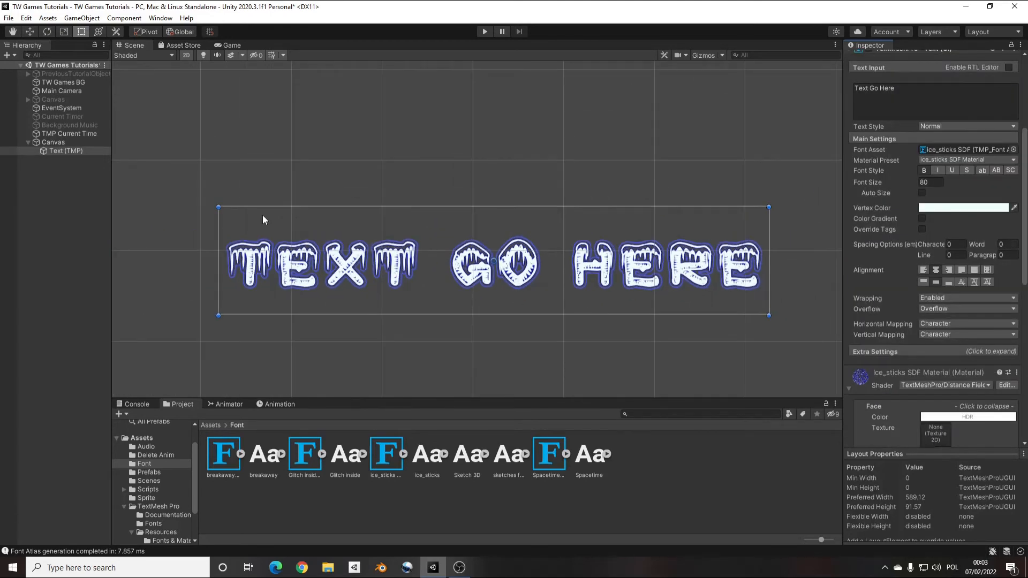
Run the scene in play mode to check the glowing text's size and placement, and stop it again
left_click(484, 32)
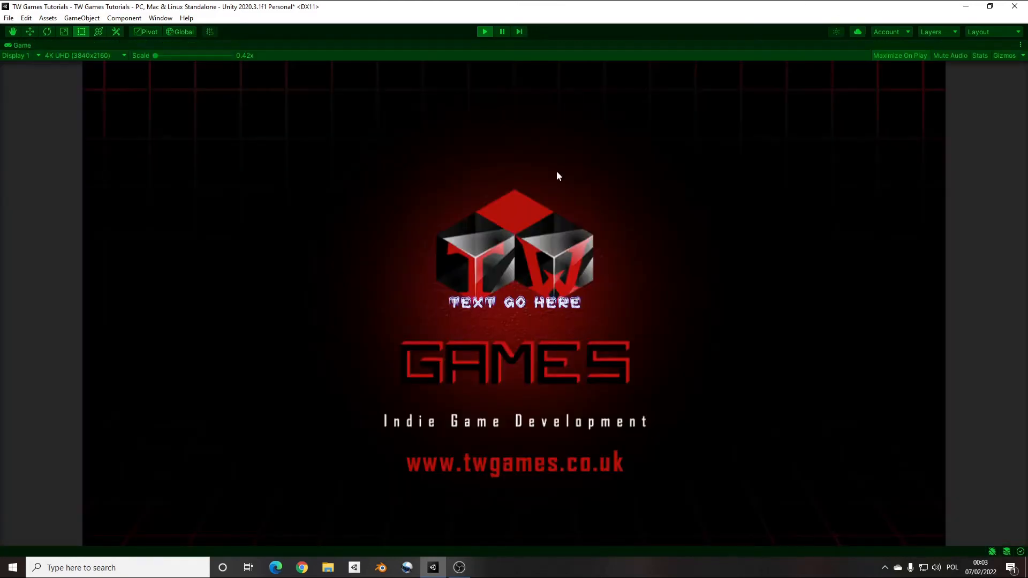
left_click(487, 30)
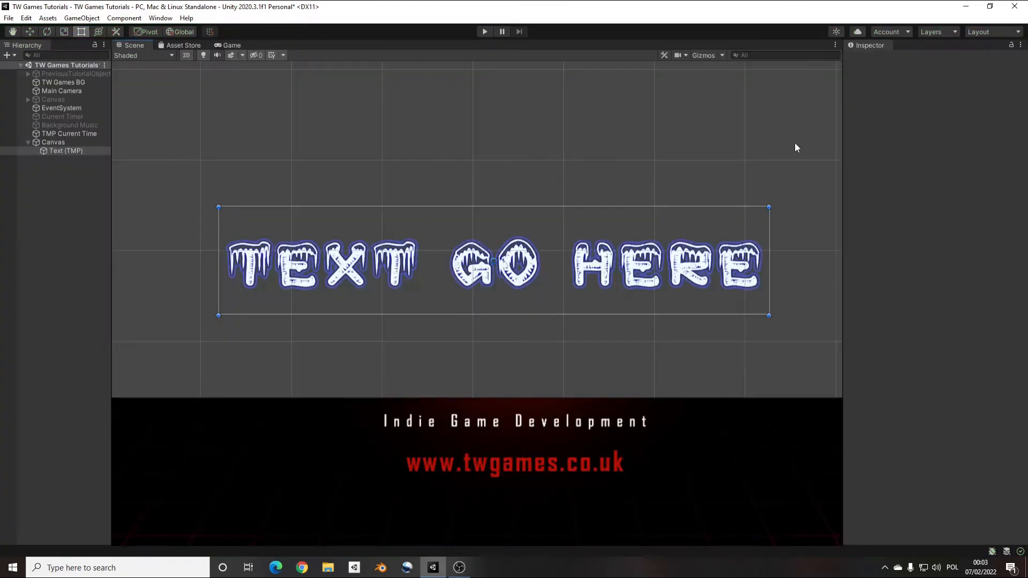
scroll(536, 194, "down", 6)
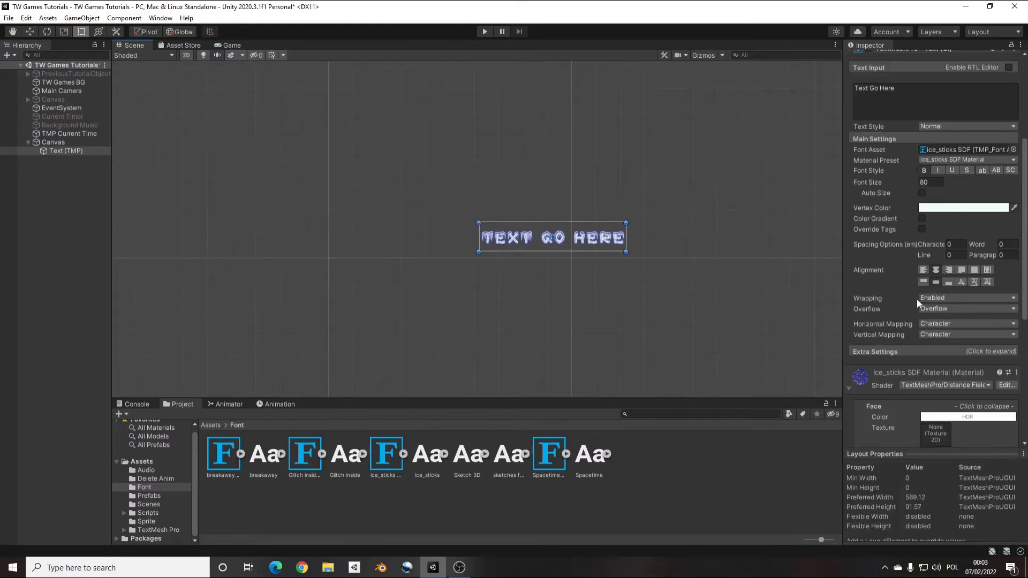
Anchor the text to the middle center of the canvas with pivot and position included, trying top left first
scroll(937, 306, "up", 4)
left_click(868, 119)
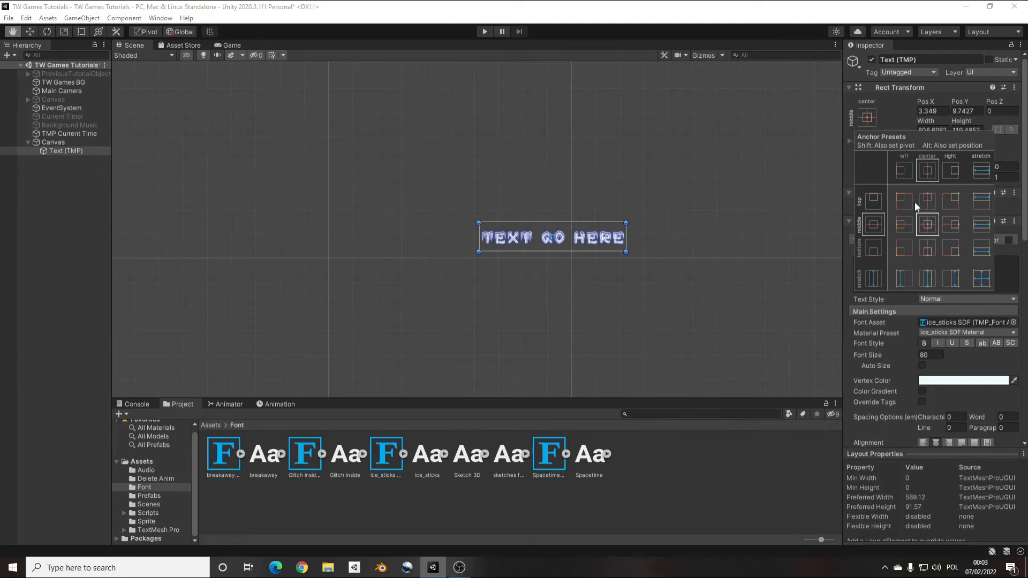
double_click(55, 141)
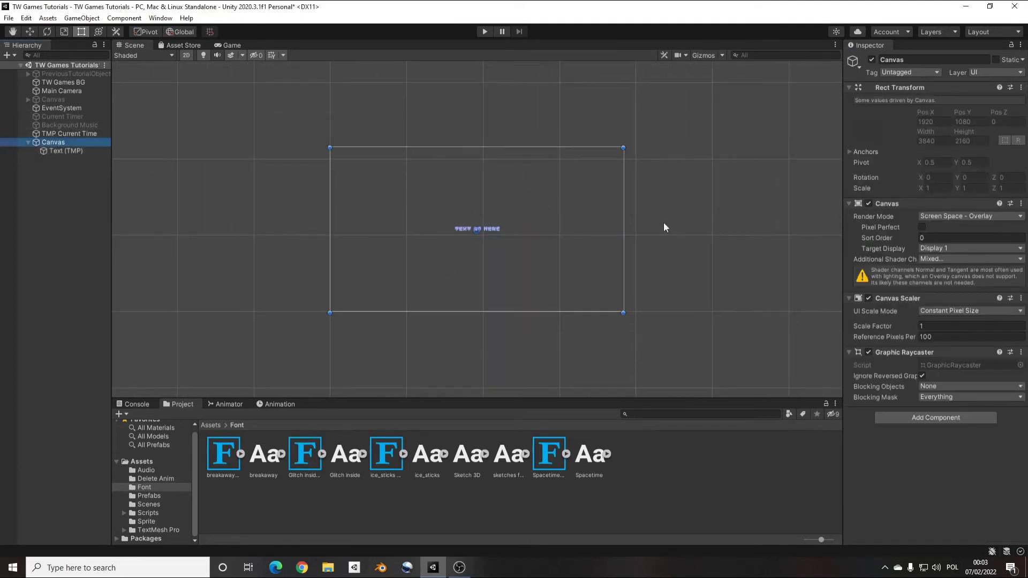
left_click(79, 151)
left_click(869, 119)
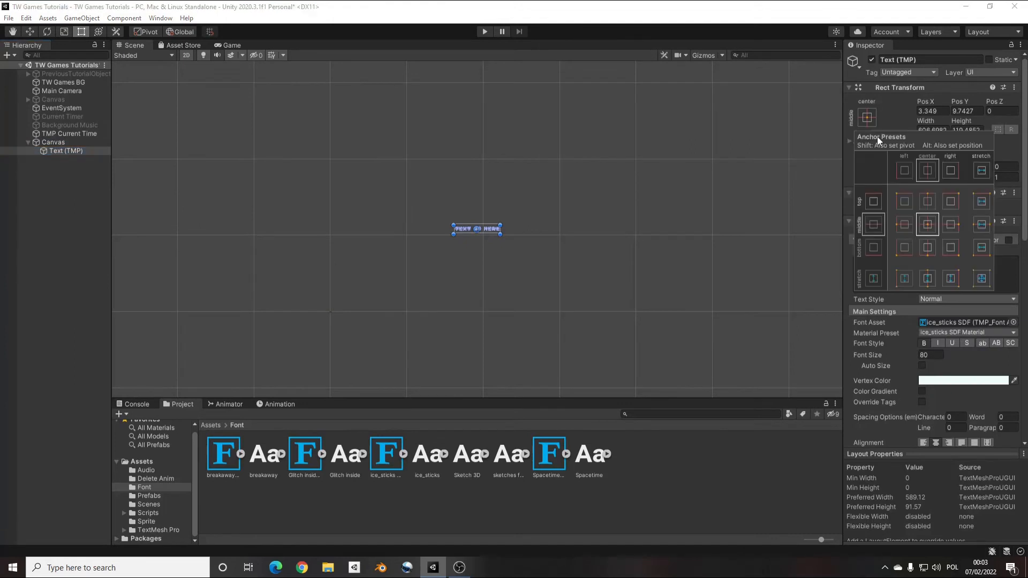
left_click(904, 203, "alt+shift")
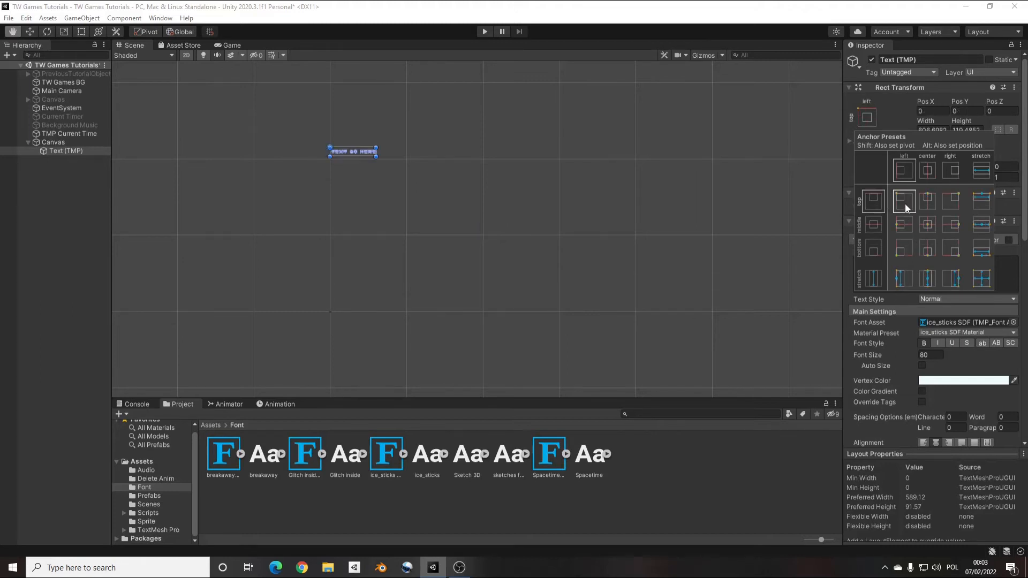
left_click(927, 224, "alt+shift")
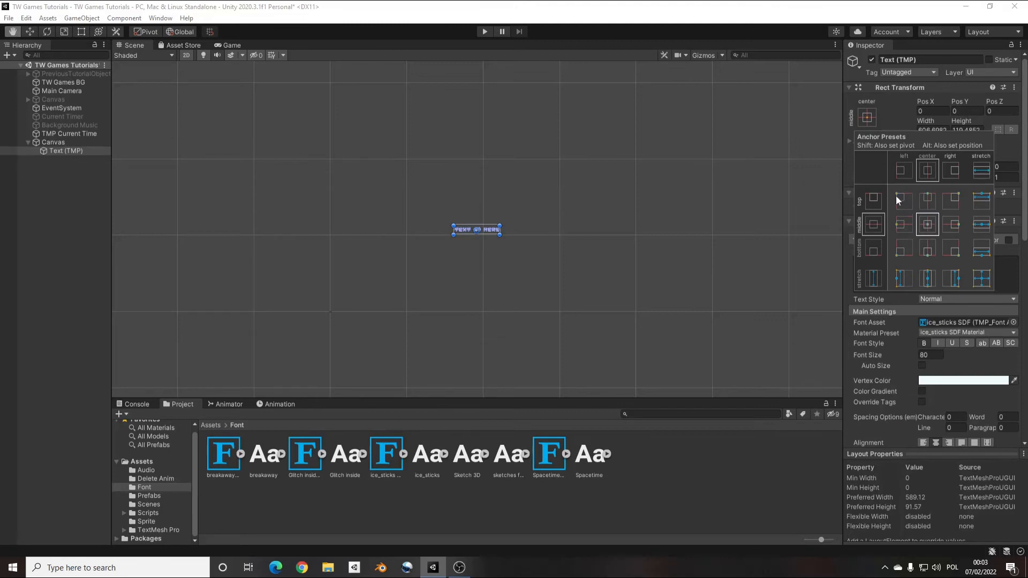
left_click(65, 151)
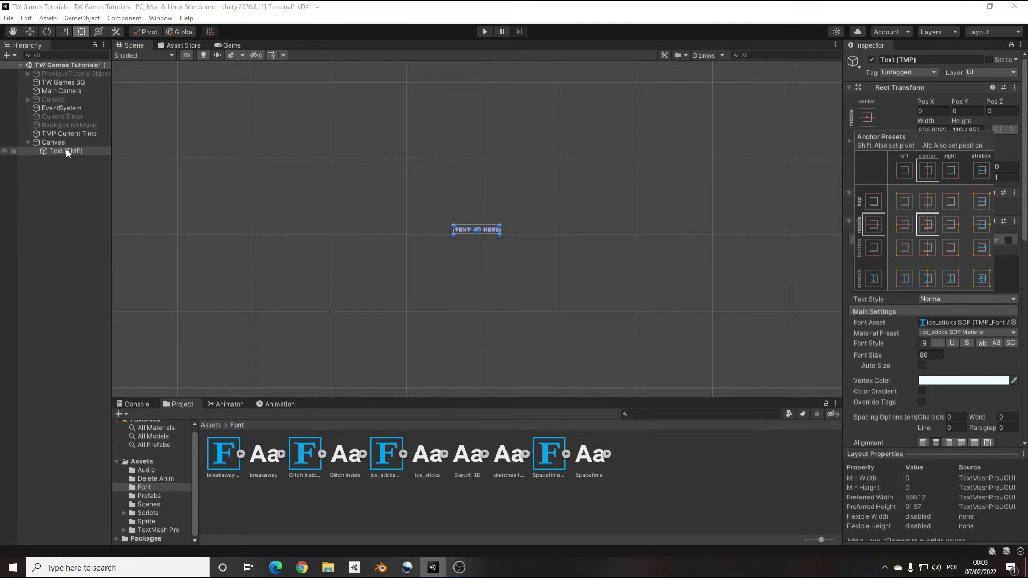
Set the text's font size to 300 and its rectangle to a width of 600 and a height of 200
left_click(930, 356)
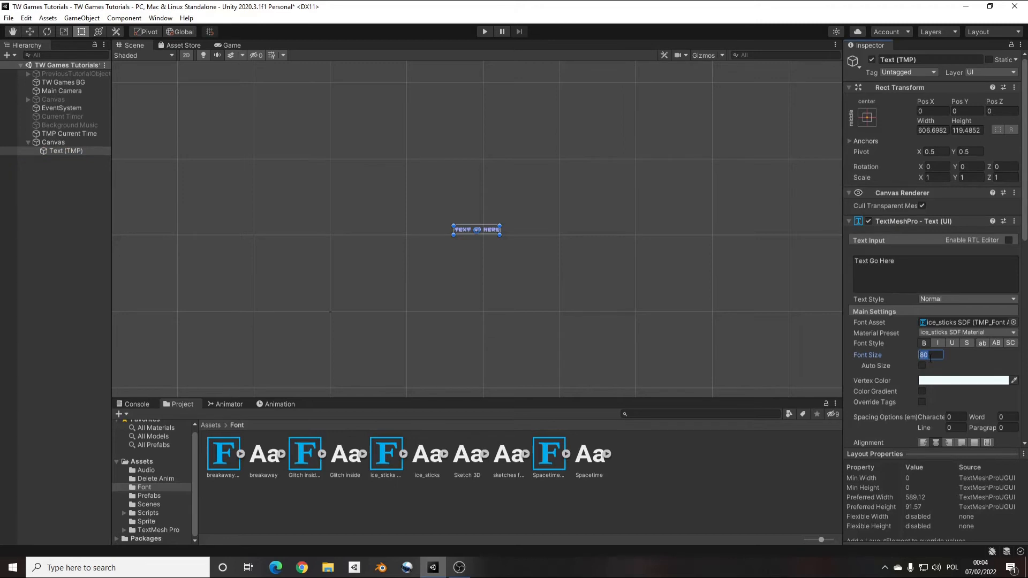
type("300")
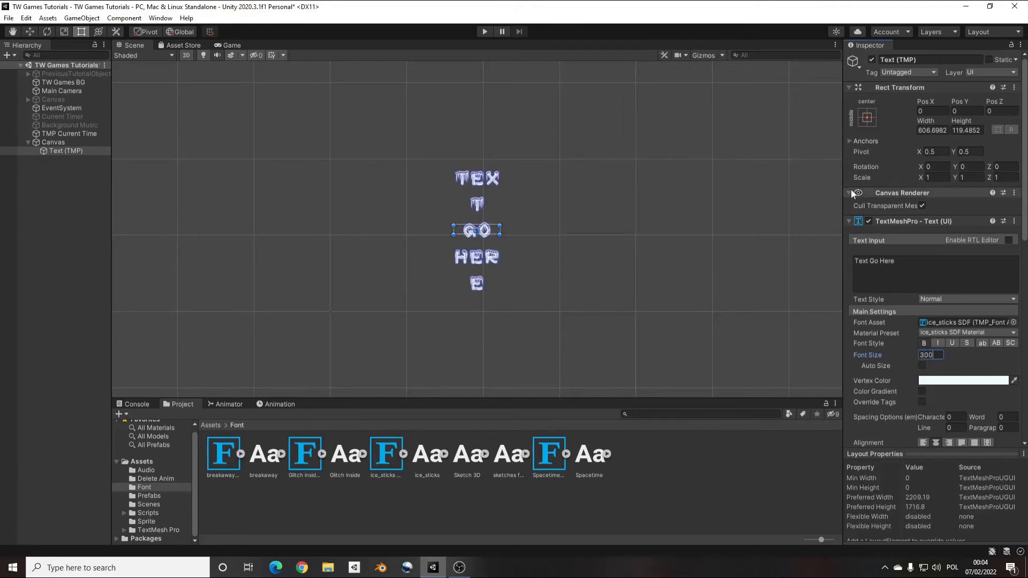
left_click(932, 130)
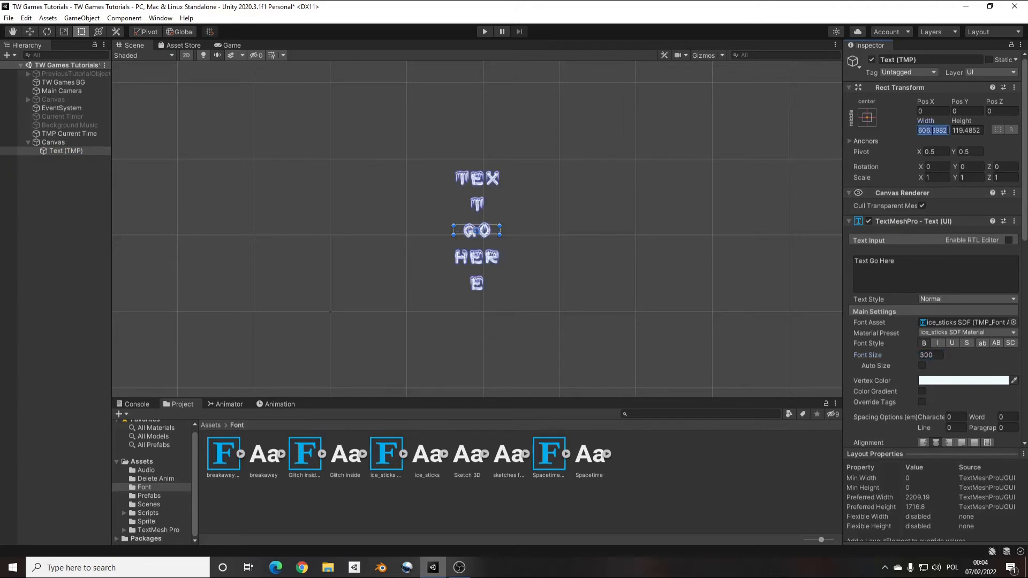
type("600")
left_click(965, 130)
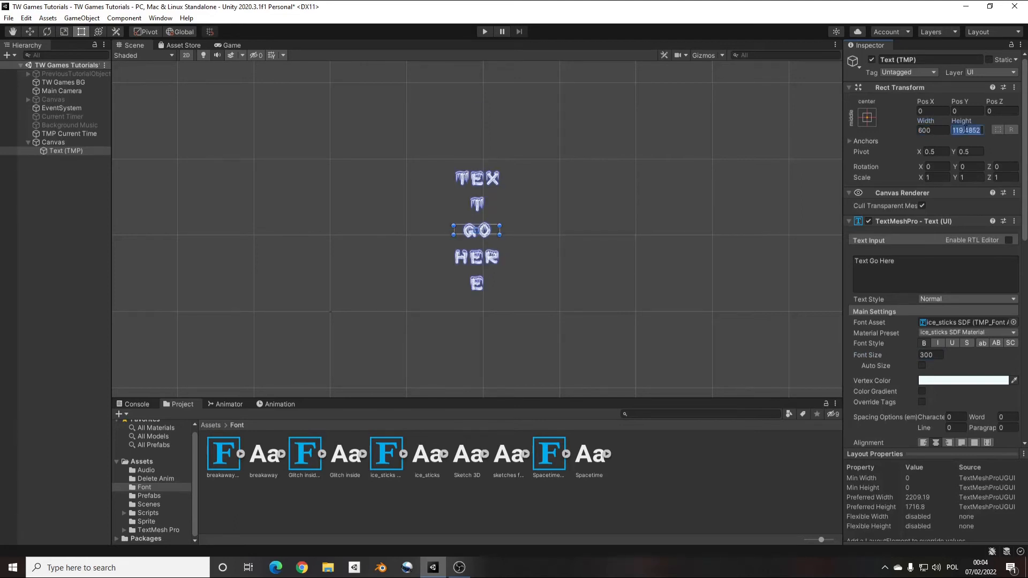
type("200")
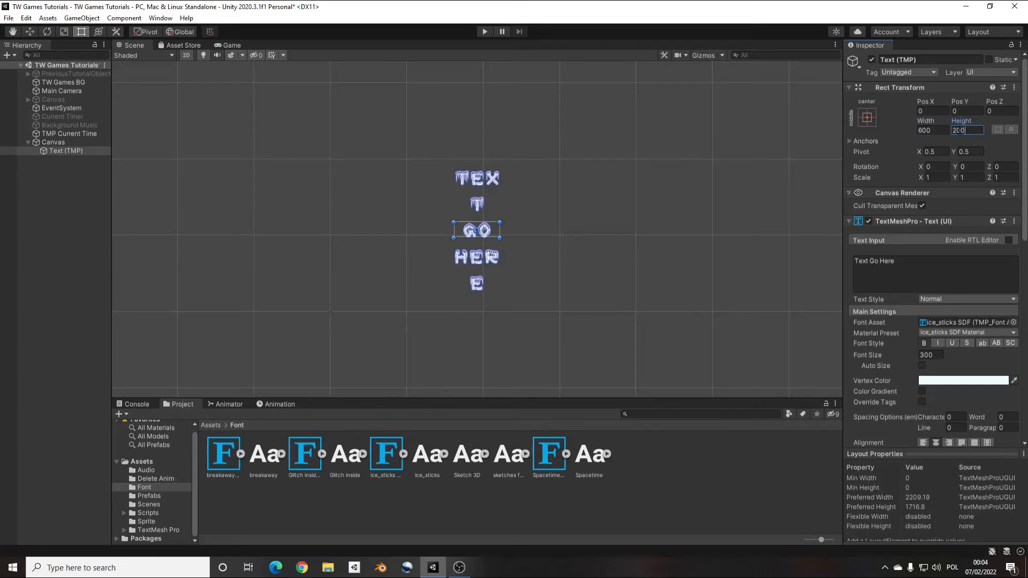
Enlarge the text rectangle to about 3874 by 973 and set the font size to 500, trying 600 first
left_click_drag(453, 227, 313, 229)
left_click_drag(501, 224, 571, 166)
scroll(987, 395, "down", 3)
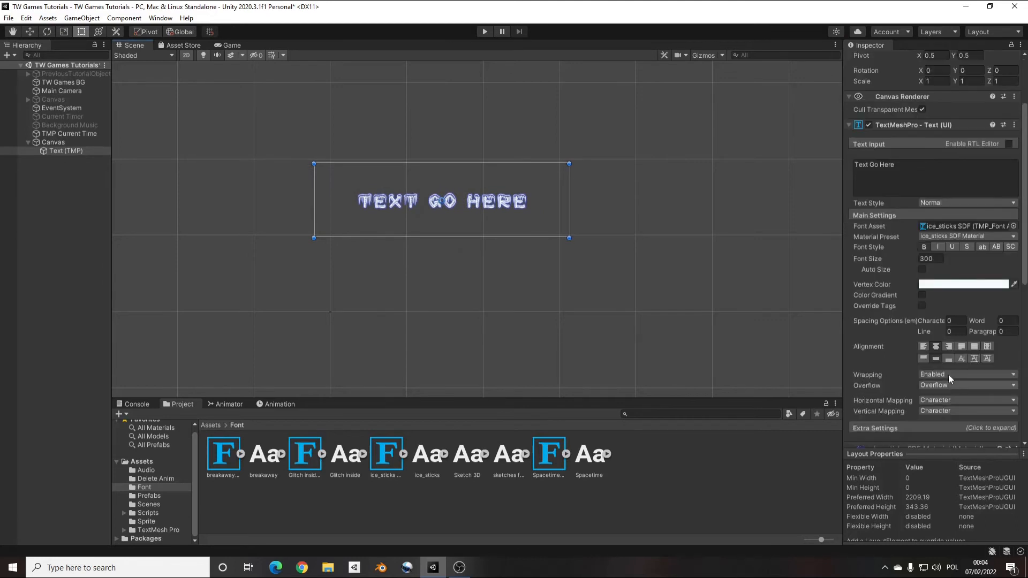
left_click(939, 259)
type("600")
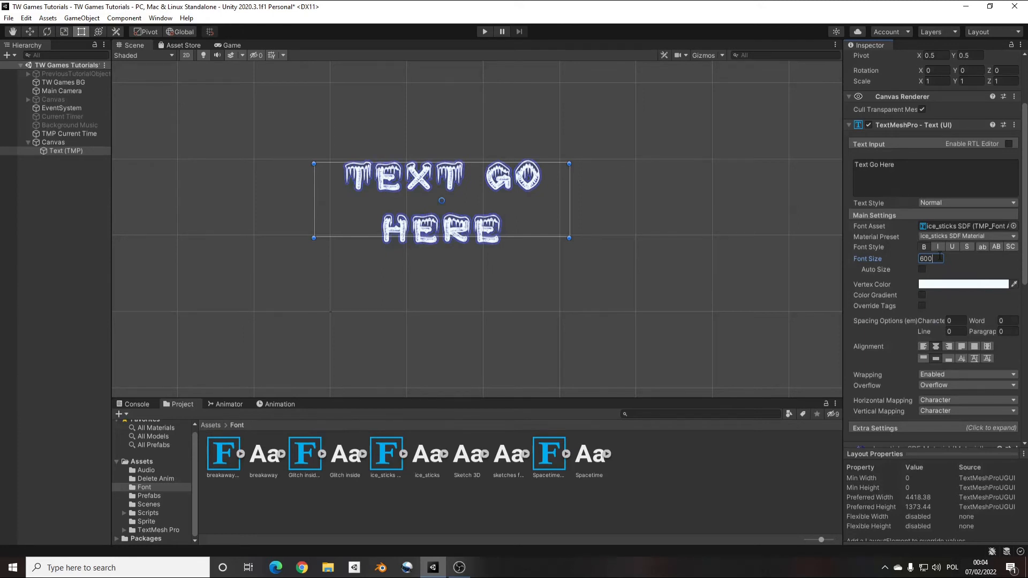
key("BackSpace")
type("5")
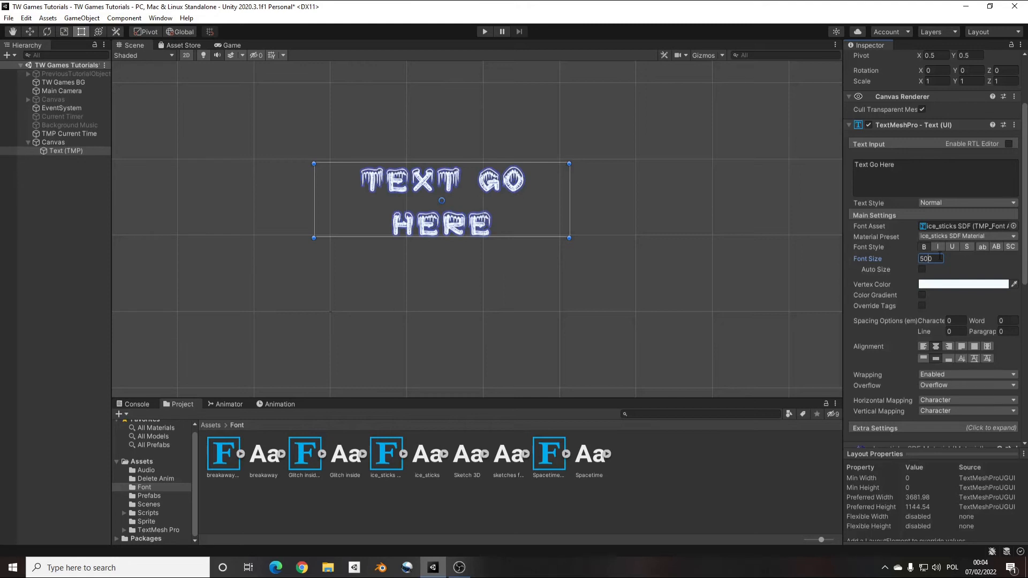
left_click_drag(569, 206, 610, 205)
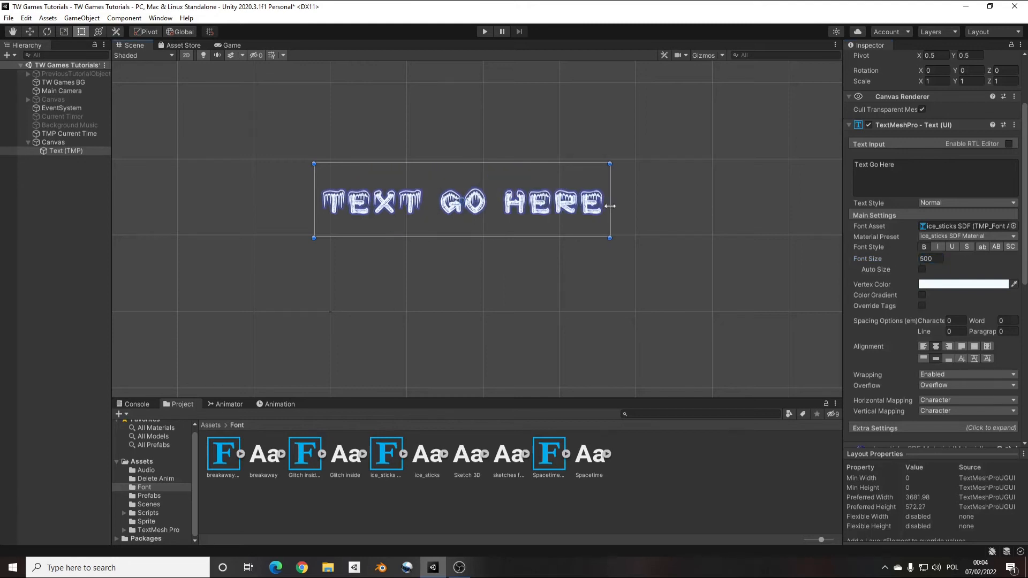
Preview the enlarged text in play mode and reposition it to the middle center of the canvas with the anchor preset
left_click(482, 35)
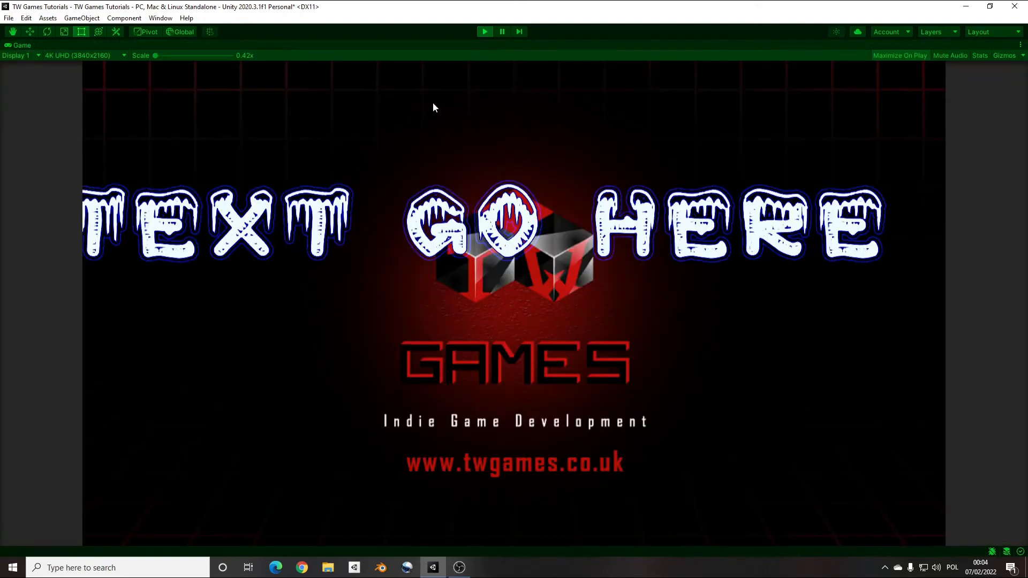
left_click(486, 33)
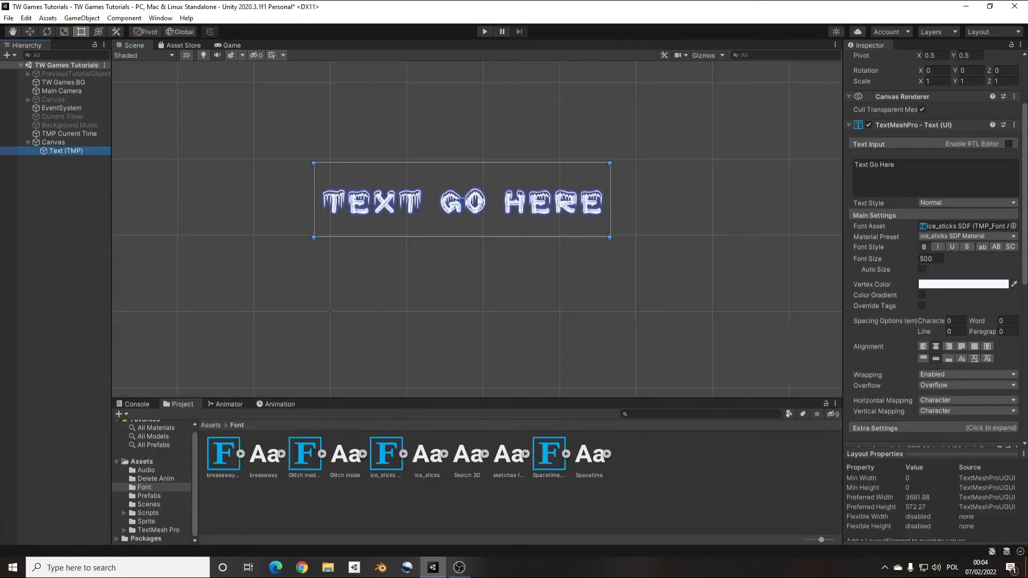
scroll(904, 248, "up", 3)
left_click(867, 117)
key("alt")
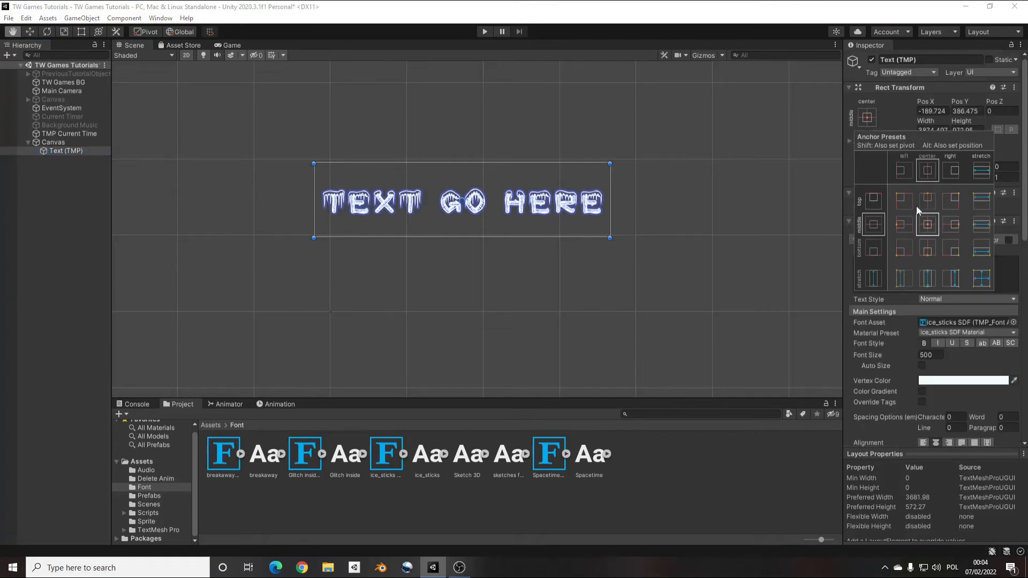
left_click(928, 224, "alt")
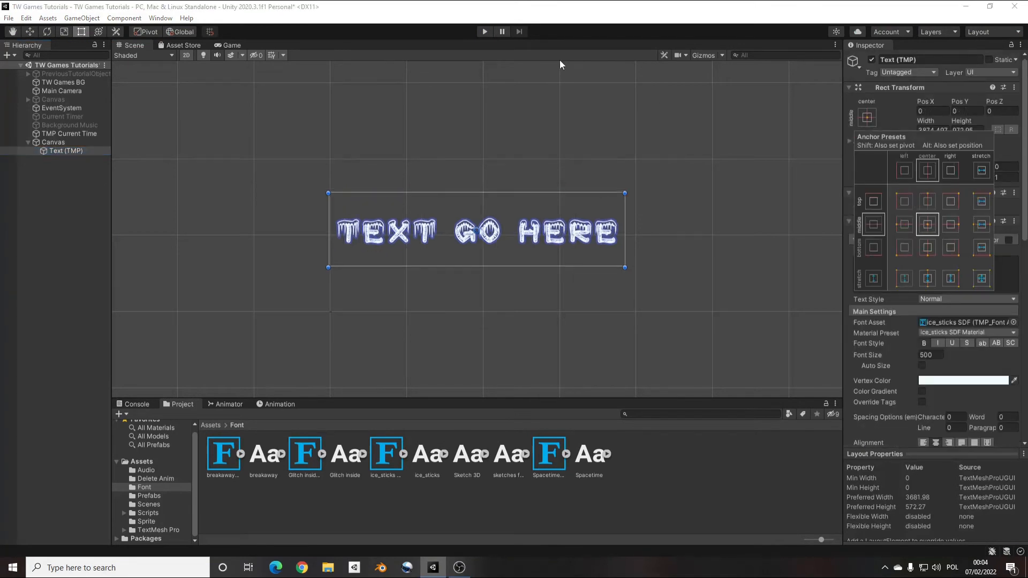
Preview the centered text in play mode and compare it with the canvas bounds in the scene
left_click(490, 32)
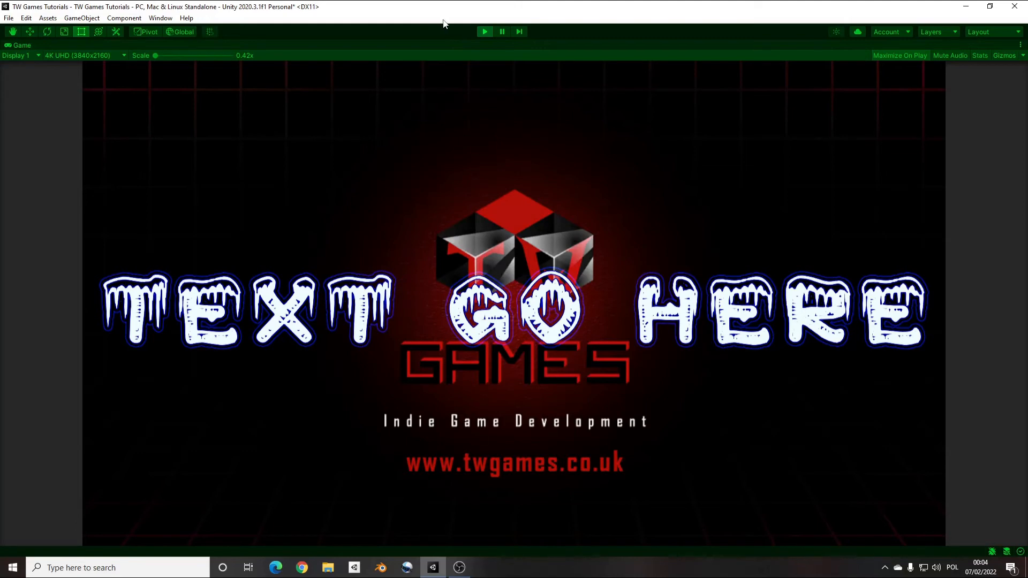
left_click(485, 32)
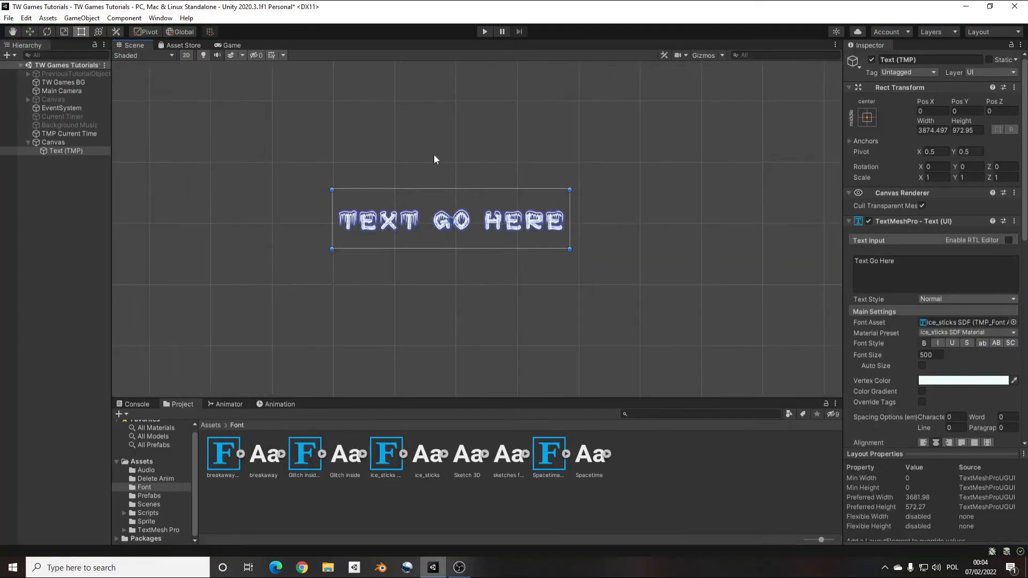
scroll(464, 195, "down", 4)
left_click(56, 142)
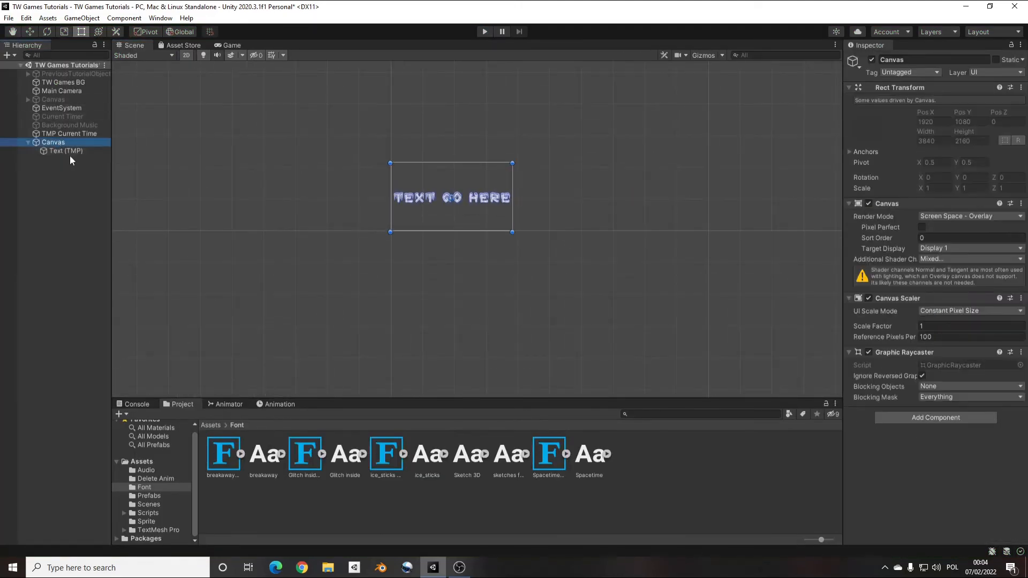
scroll(436, 214, "up", 2)
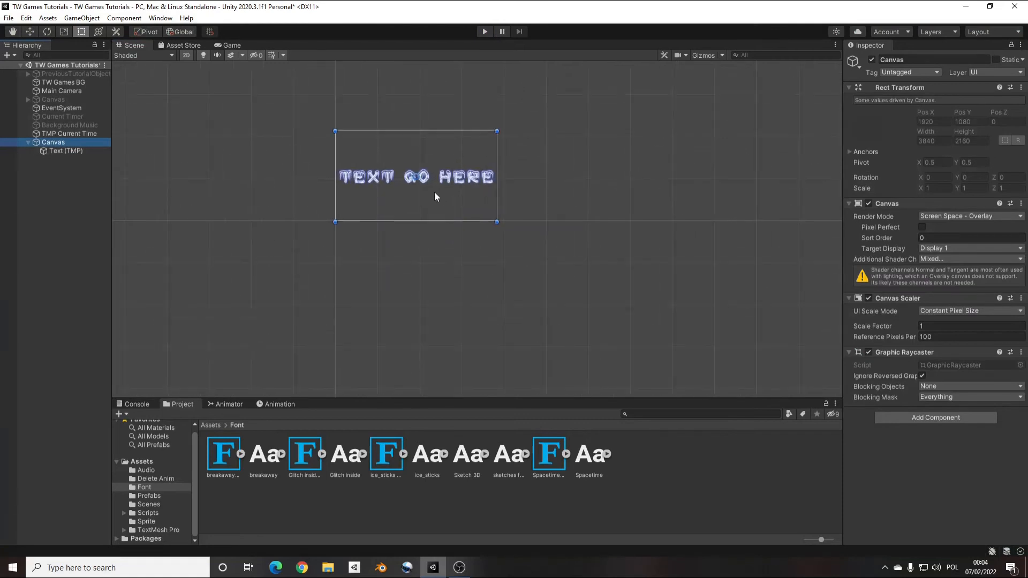
Anchor and position the text at the top center of the canvas, and preview the scene in play mode
left_click(60, 151)
left_click(866, 117)
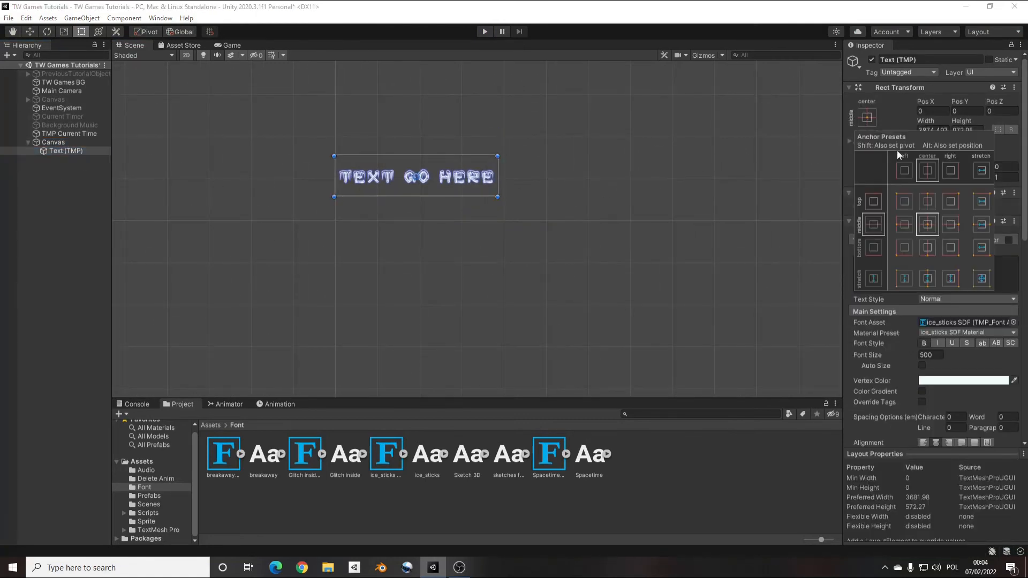
left_click(927, 202)
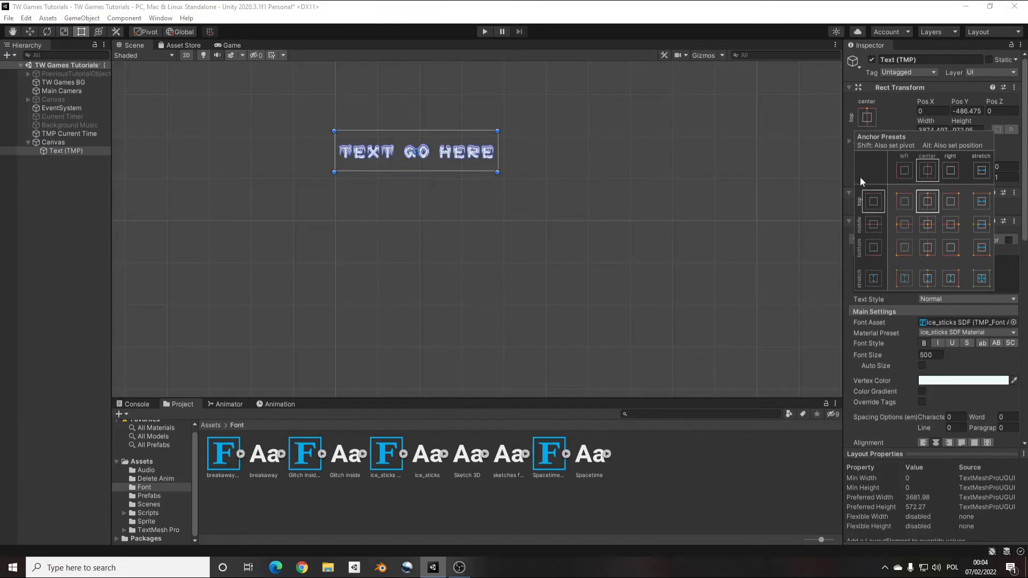
left_click(73, 225)
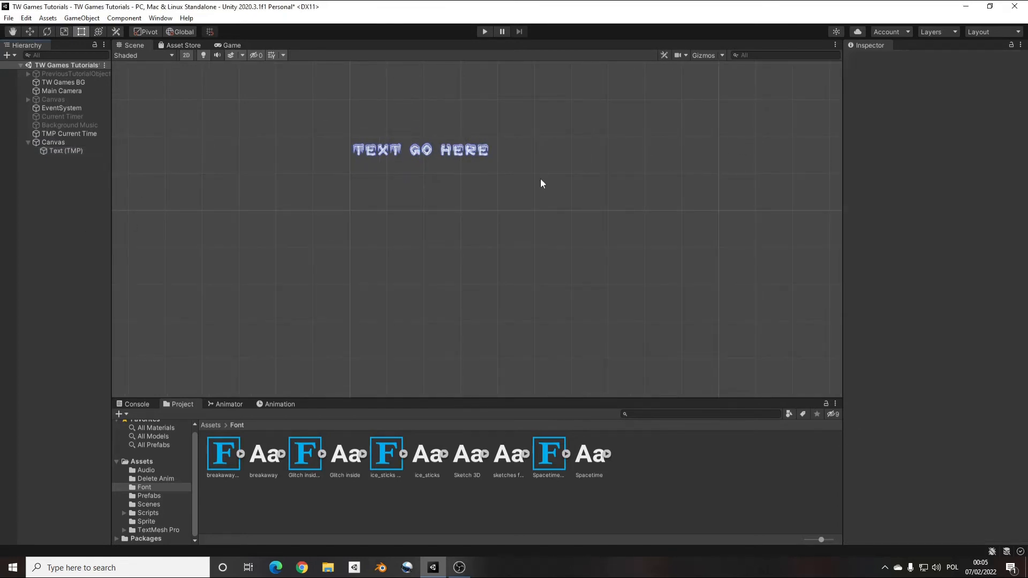
left_click(484, 32)
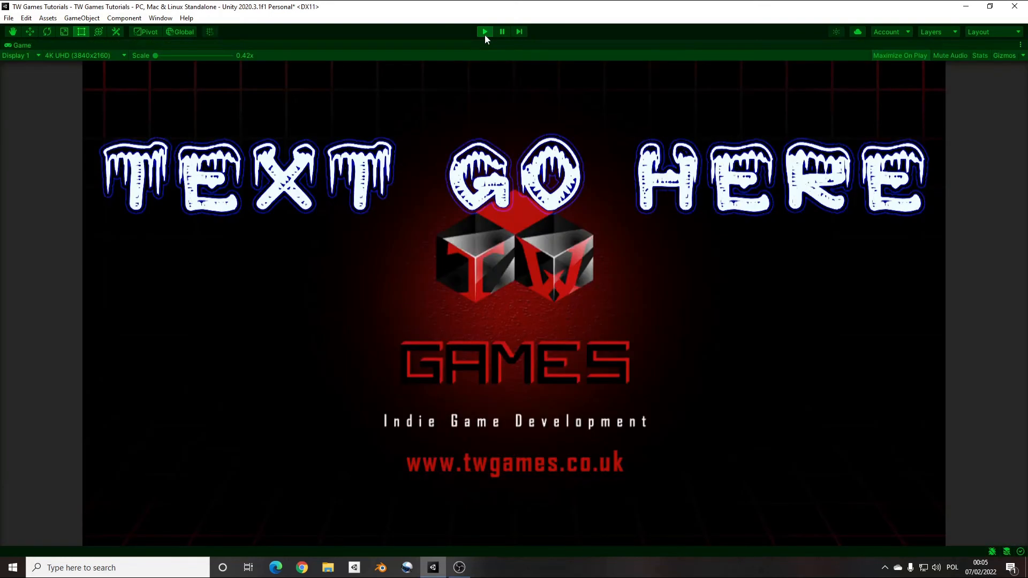
left_click(485, 32)
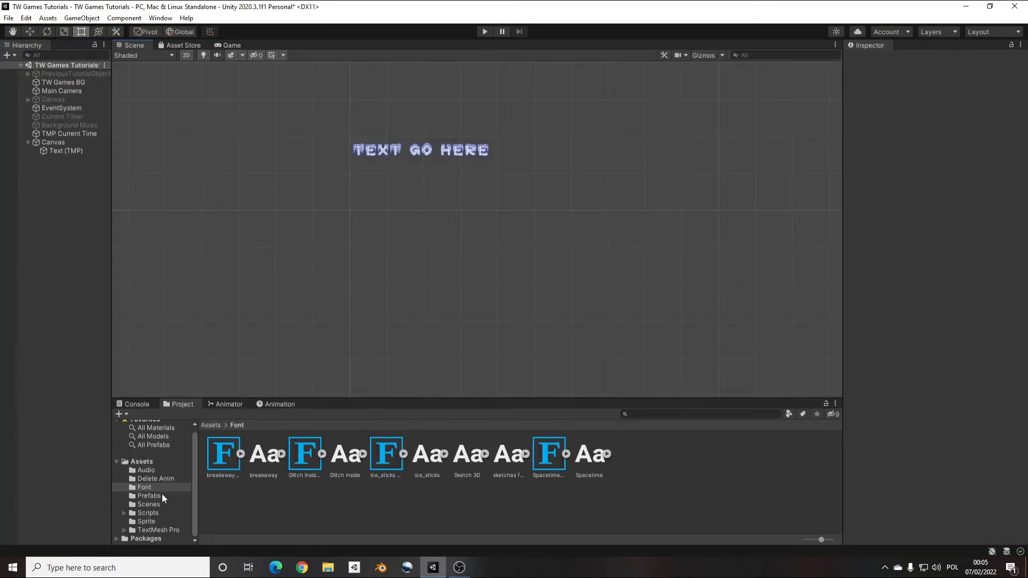
Create a C# script named BASICTMP in the project's Scripts folder
left_click(158, 522)
right_click(560, 488)
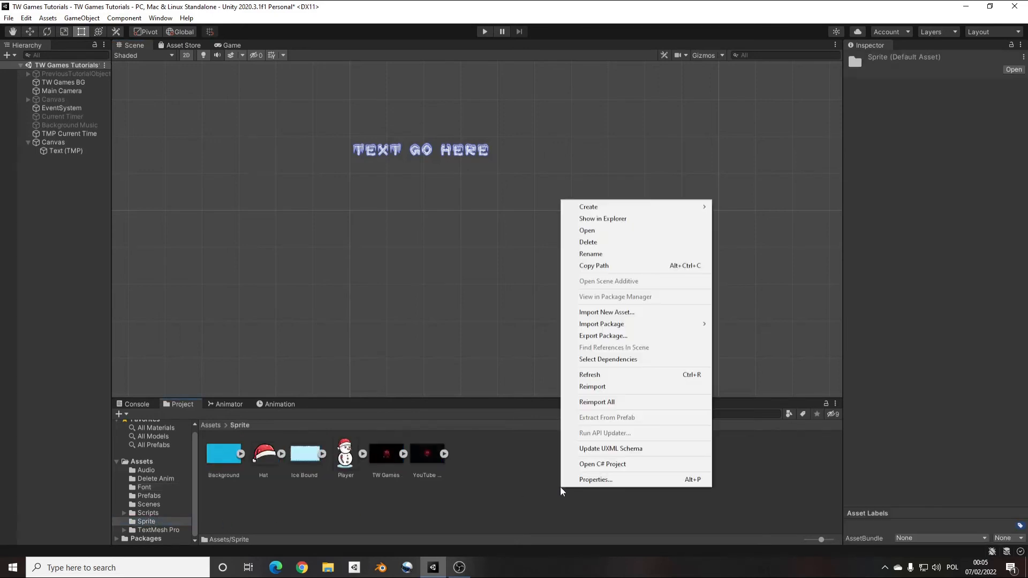
left_click(160, 514)
right_click(491, 514)
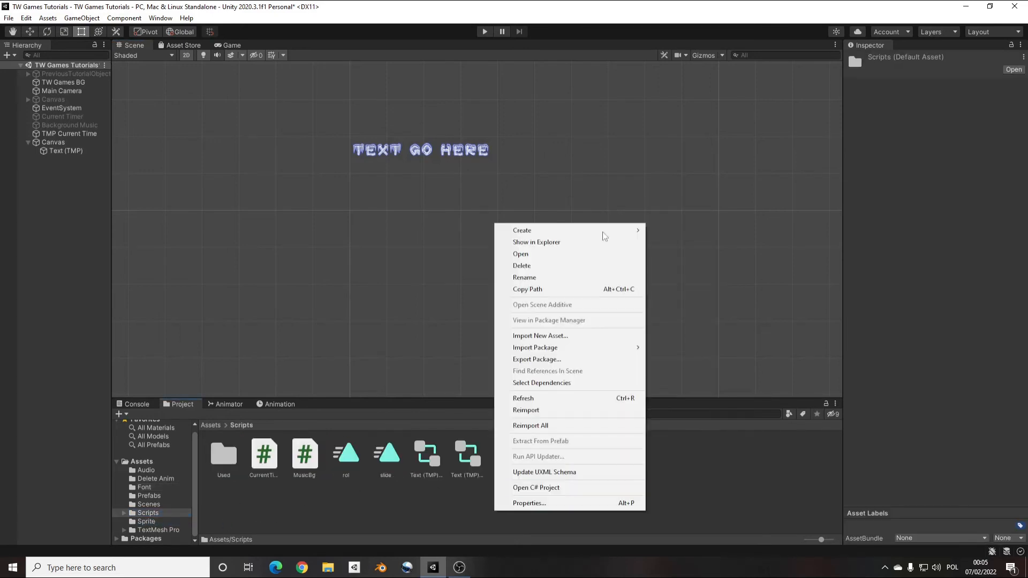
mouse_move(592, 235)
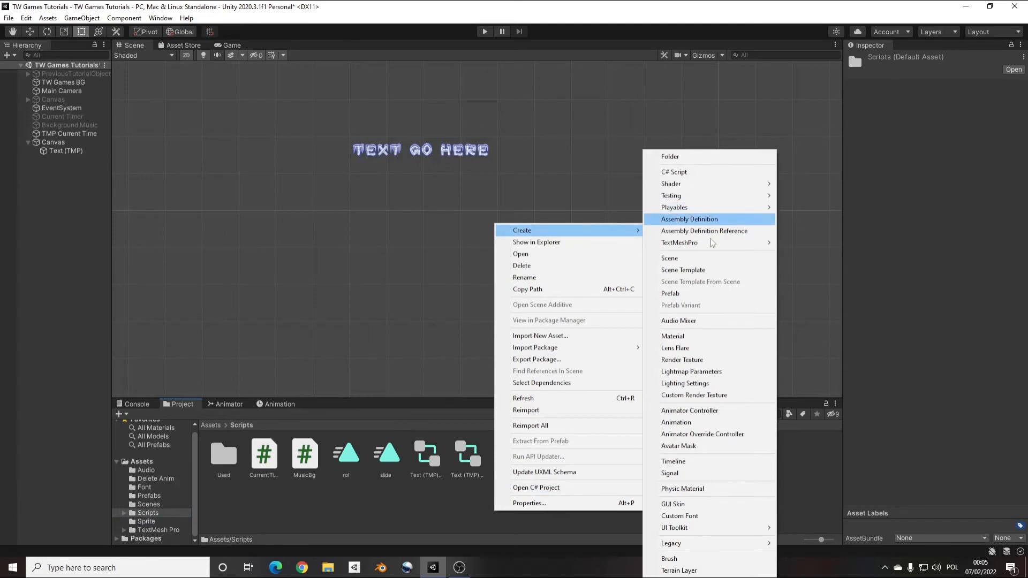
left_click(679, 172)
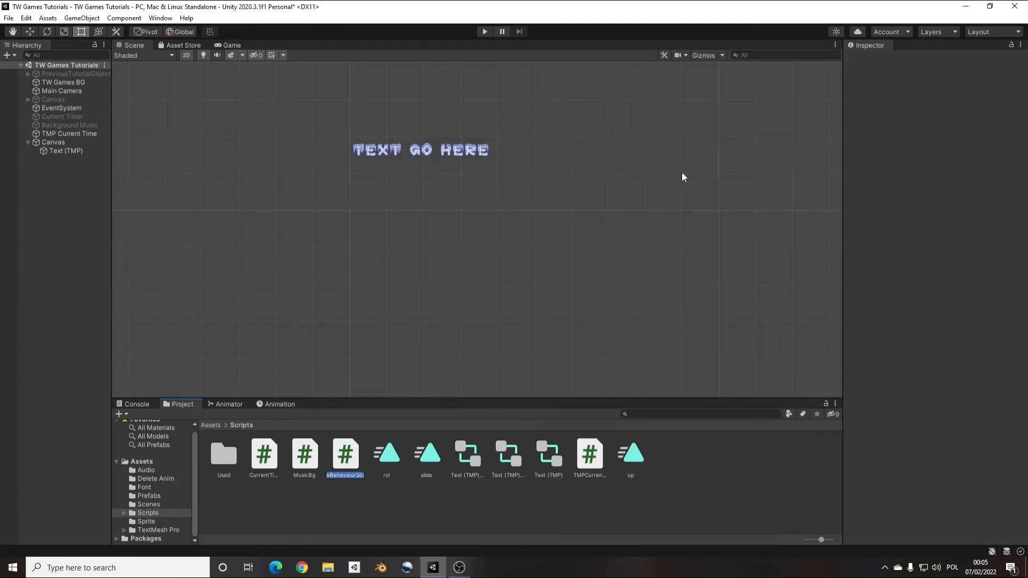
type("BASICTMP")
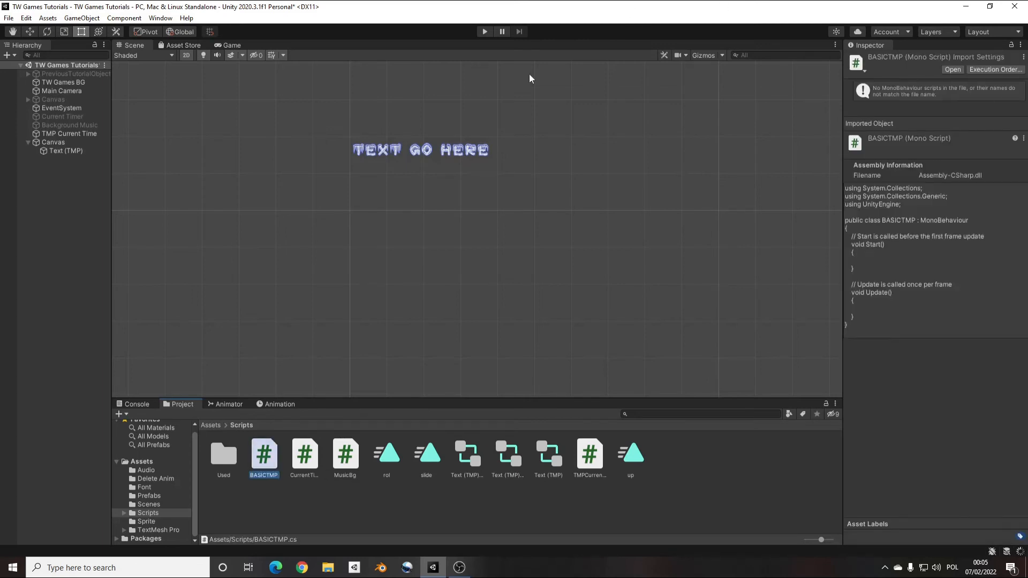
Open the BASICTMP script in Visual Studio Code, close the release notes, and add "using TMPro;" below the UnityEngine import
double_click(278, 446)
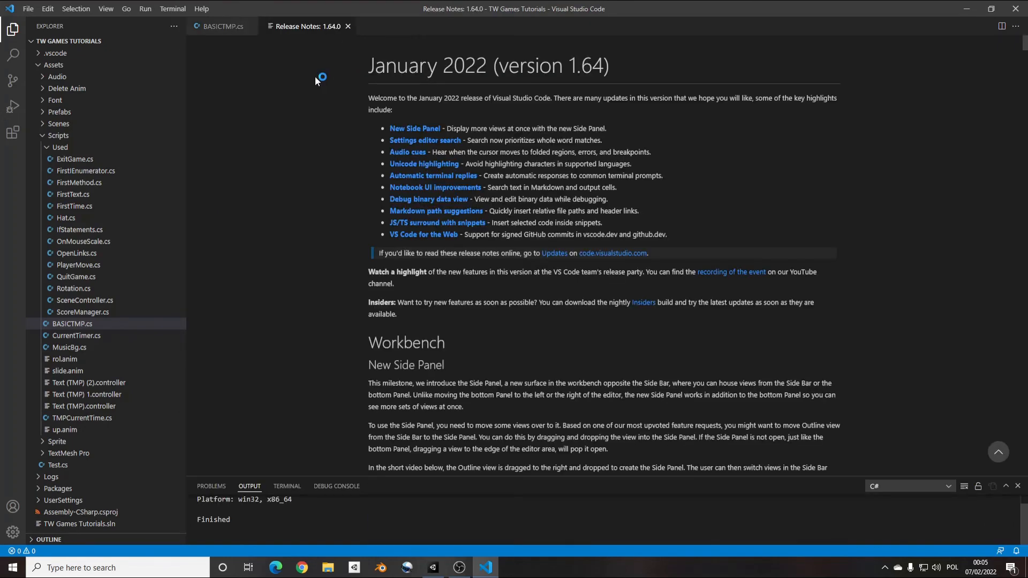
left_click(348, 26)
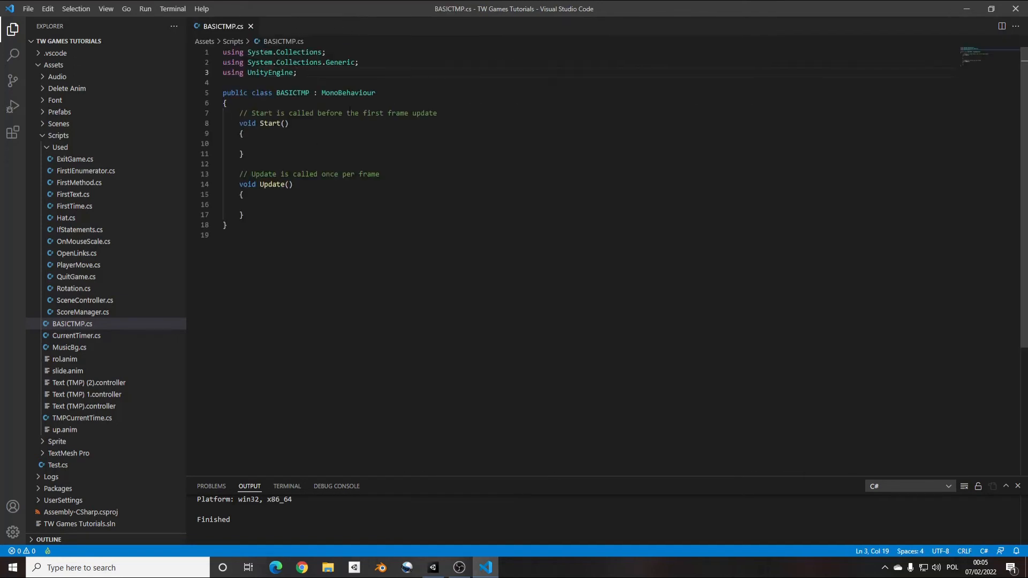
key("Return")
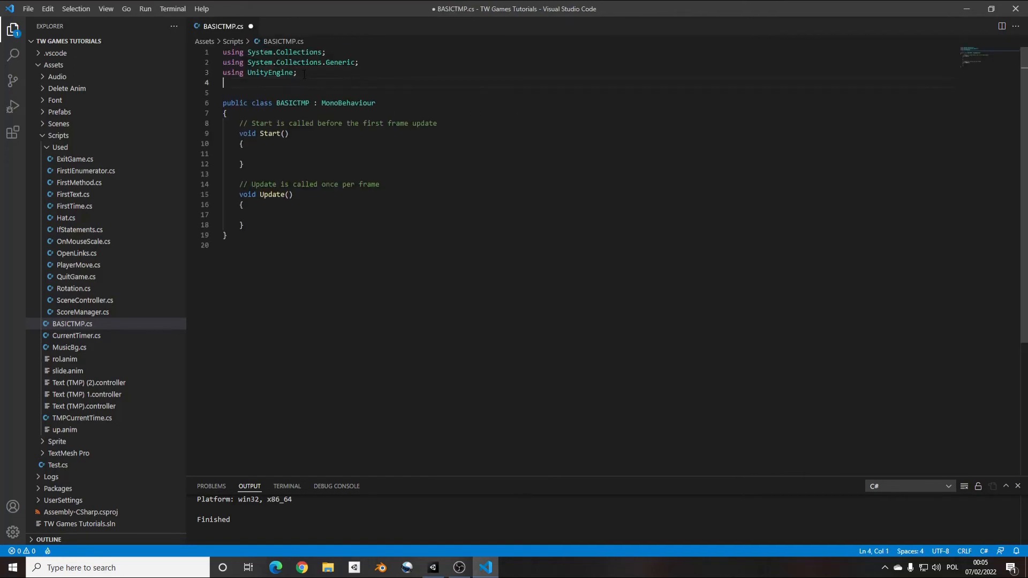
type("using TMP")
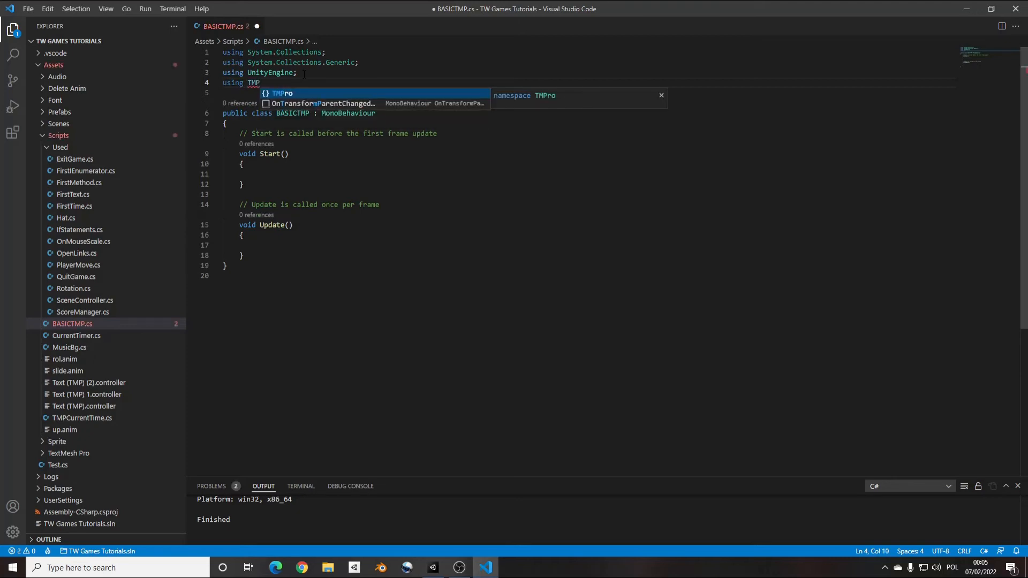
key("Tab")
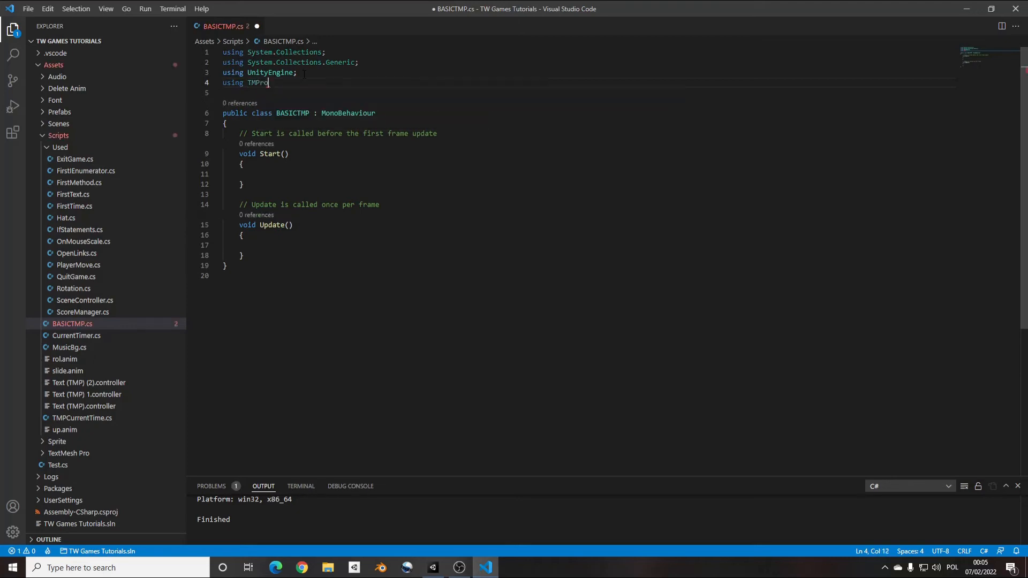
type(";")
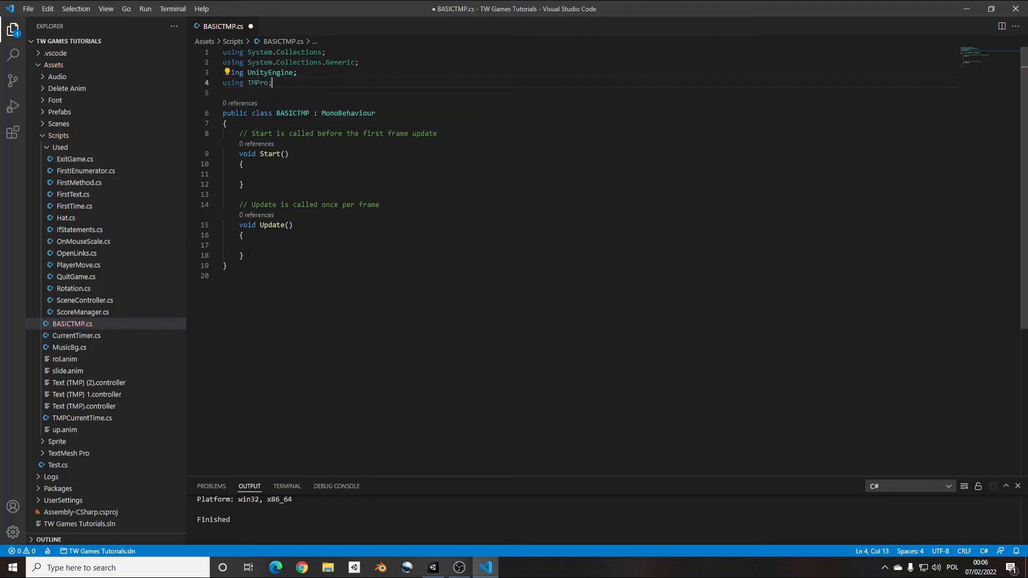
Delete the Start method and the template comments, and insert an empty line above Update in the class body
left_click_drag(383, 205, 208, 134)
key("Delete")
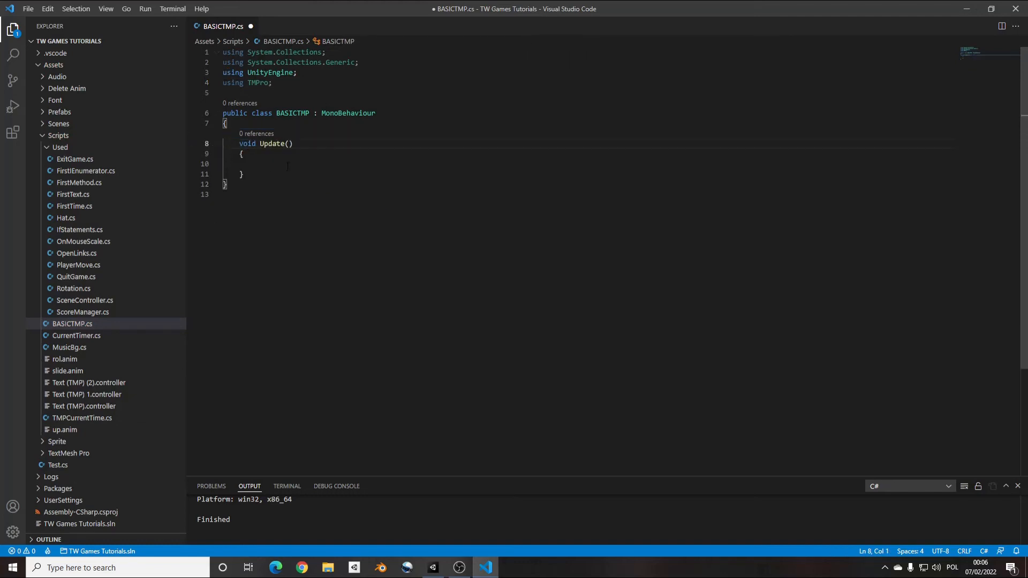
left_click(237, 123)
key("Return")
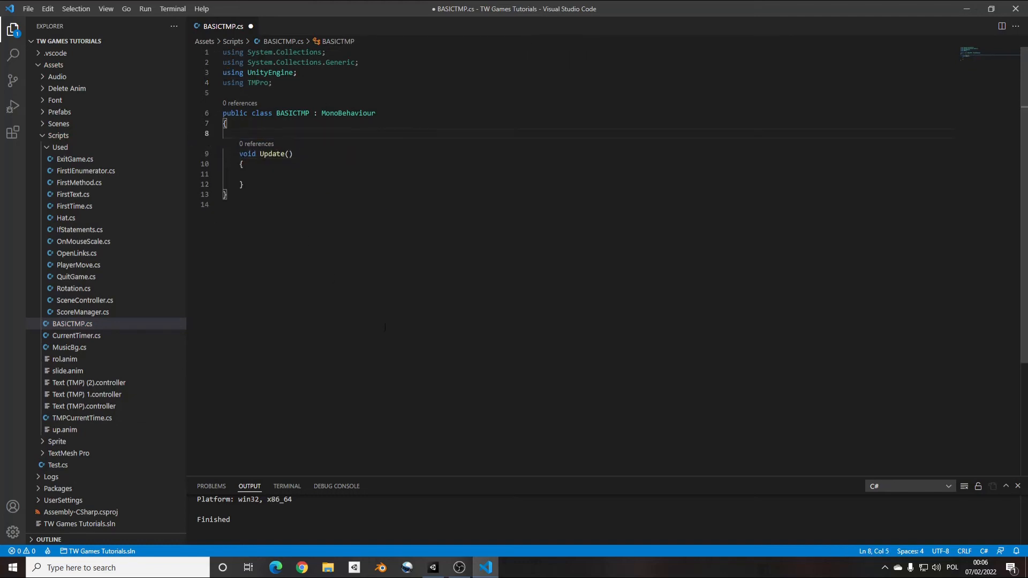
Write a [SerializeField] attribute on the empty line above Update, correcting its opening bracket to a square one
type("[")
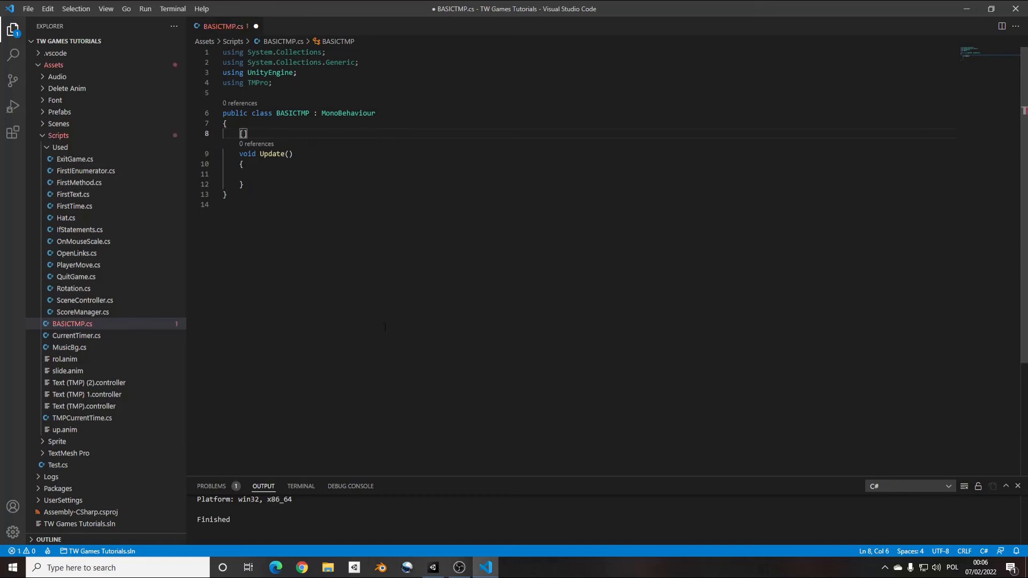
key("BackSpace")
key("BackSpace")
type("[")
key("BackSpace")
key("Tab")
type("[Seri")
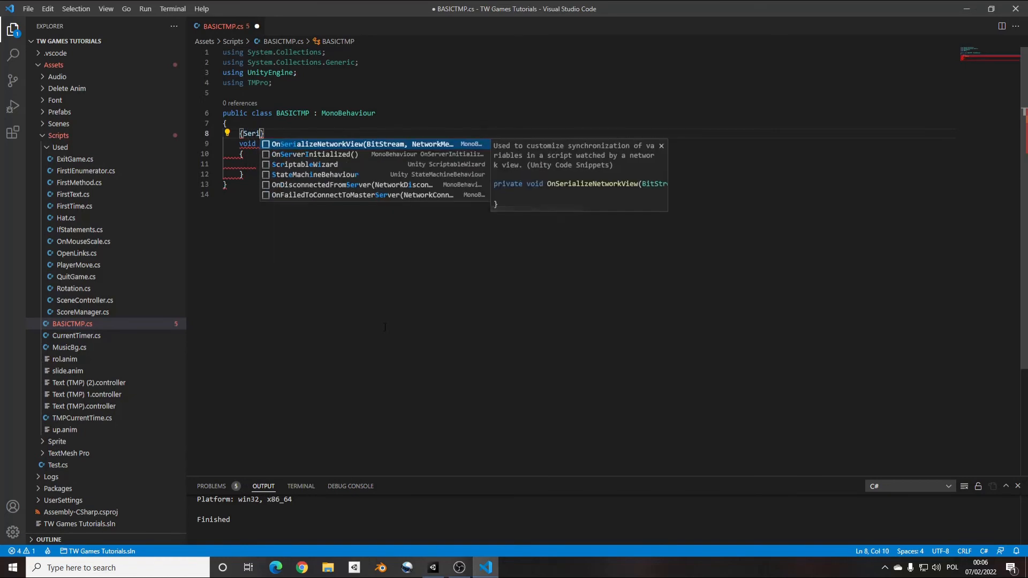
type("alizeFi")
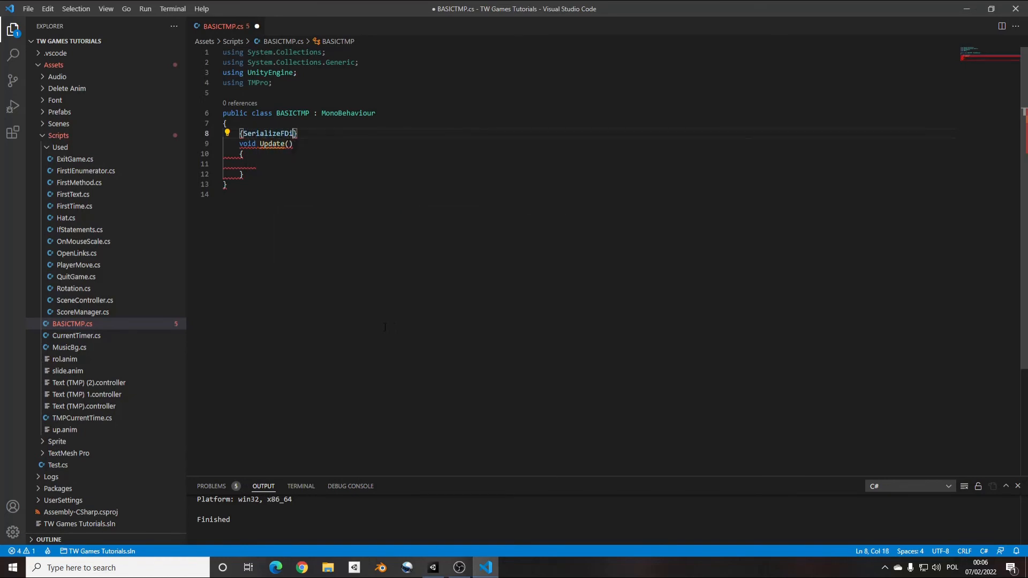
type("eld")
key("Left")
key("Left")
key("Left")
key("Left")
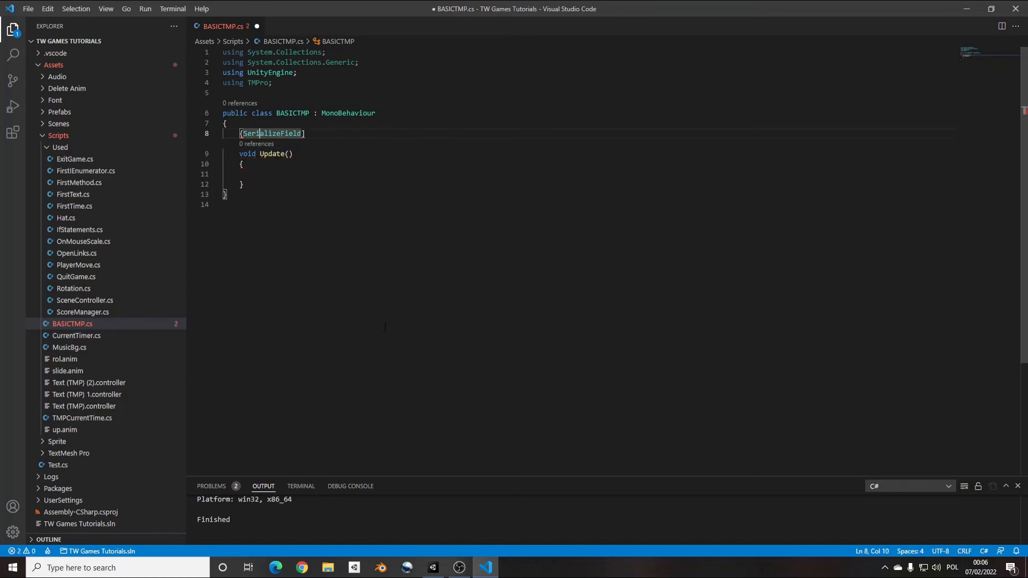
key("Left")
key("Left")
key("Left")
key("Left")
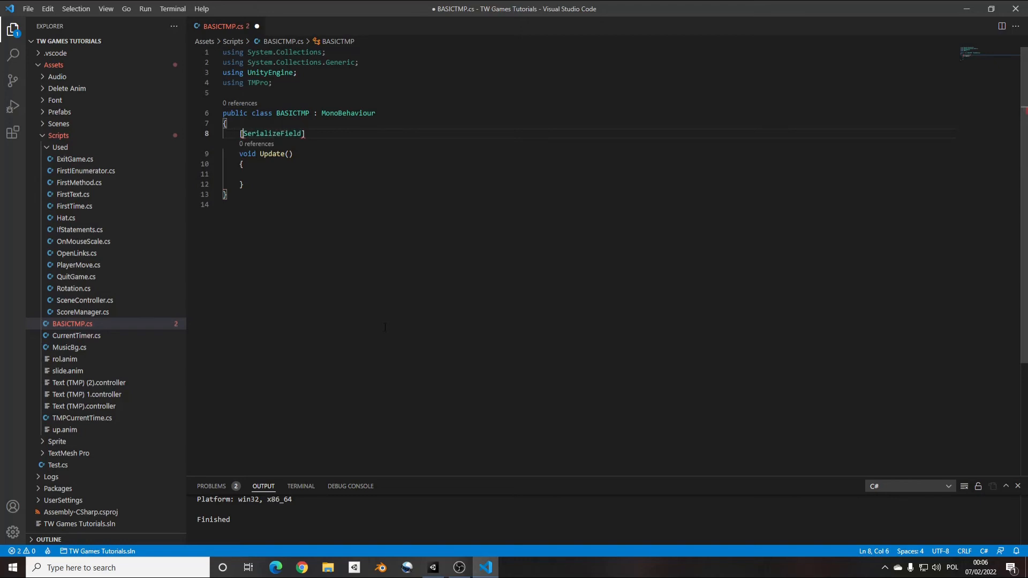
key("Right")
key("Right")
key("Right")
key("Right")
key("Right")
key("Right")
key("Right")
key("Right")
key("Right")
key("Right")
key("Right")
key("Right")
key("Right")
key("Right")
key("Right")
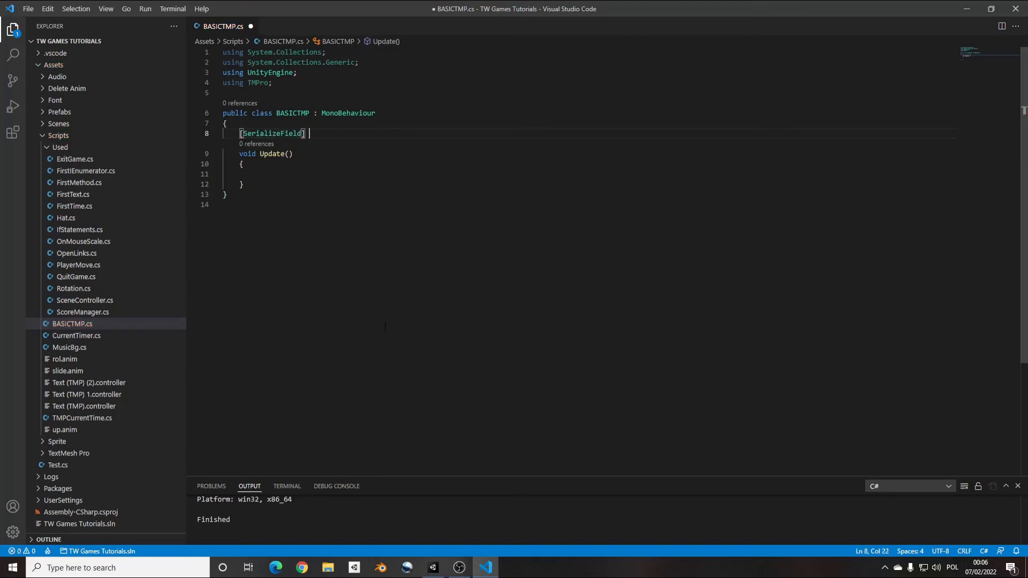
Complete the serialized declaration as a TMP_Text field named showIt
type("TMP")
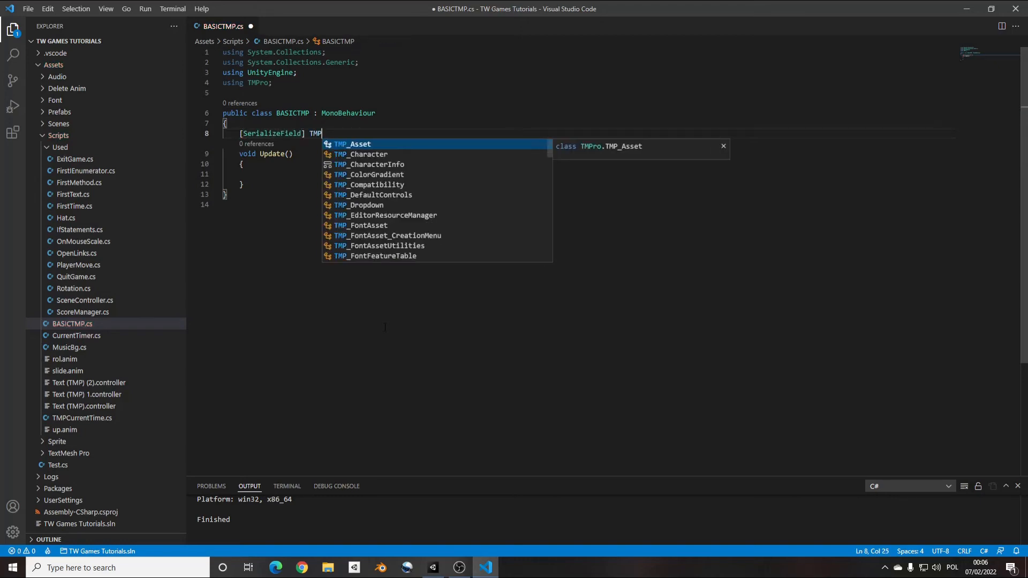
type("_Te")
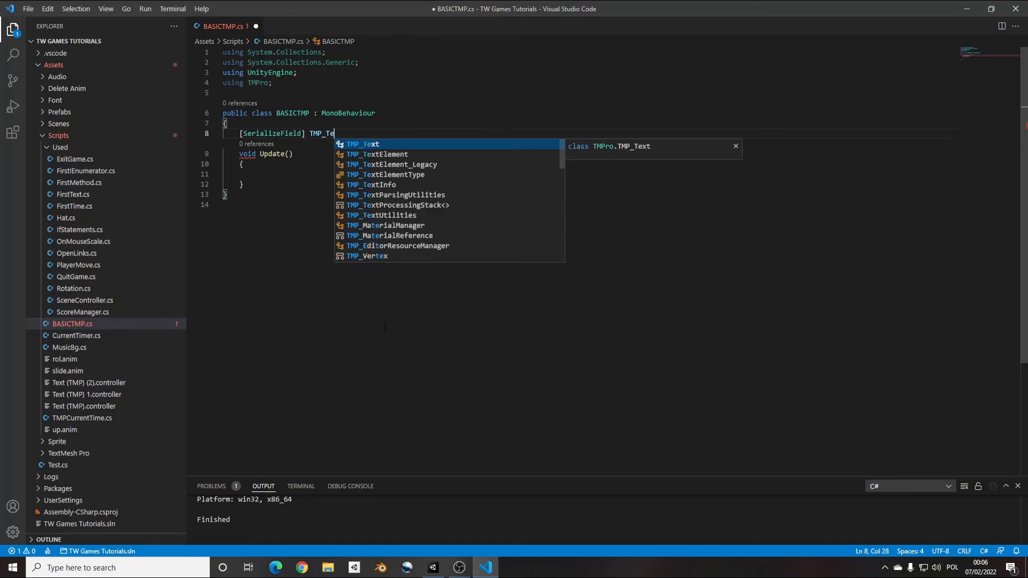
key("Tab")
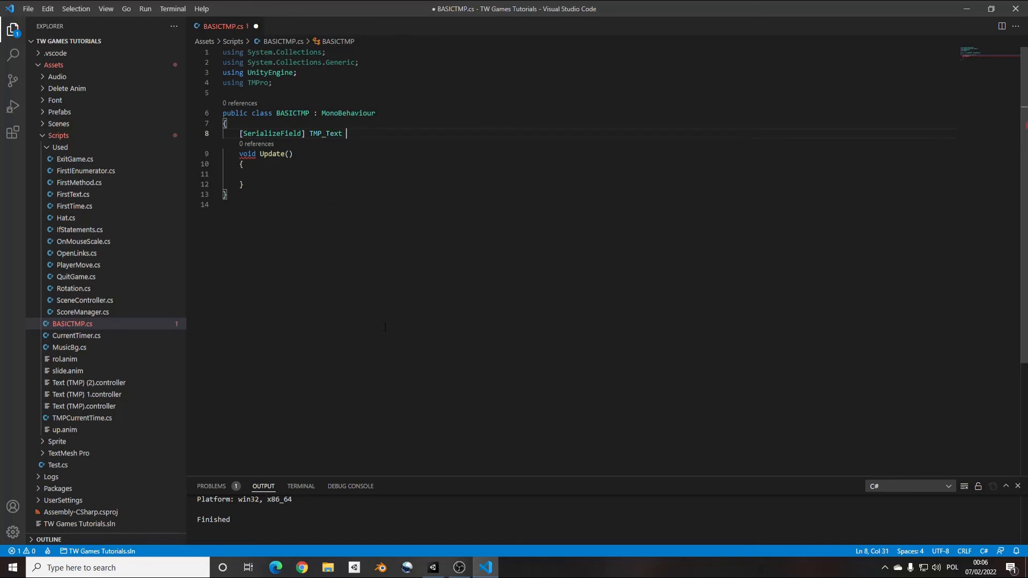
type("showIt;")
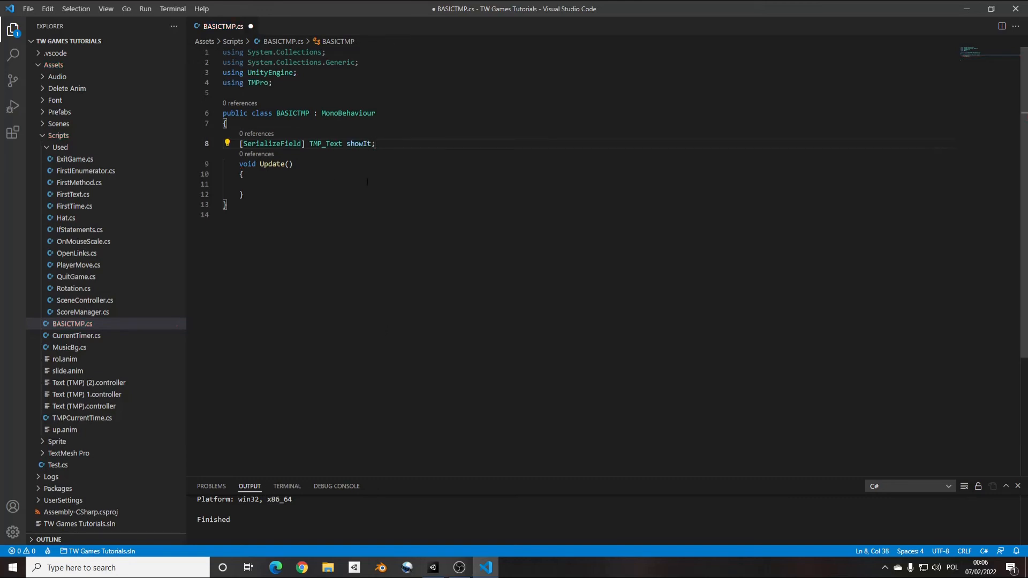
Add a second [SerializeField] field below showIt, a string named toShow
key("Return")
type("[Se")
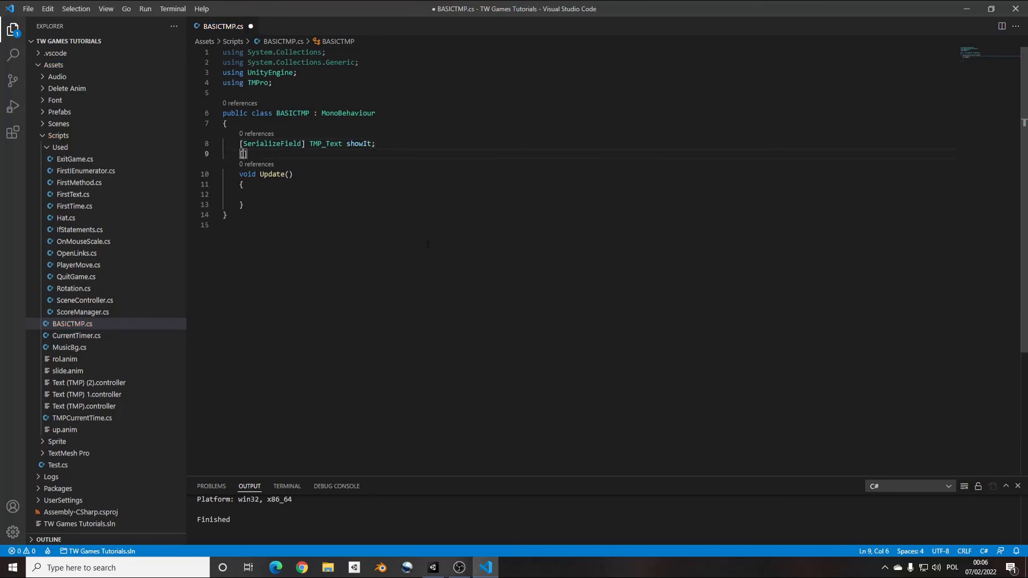
key("Tab")
type("] ")
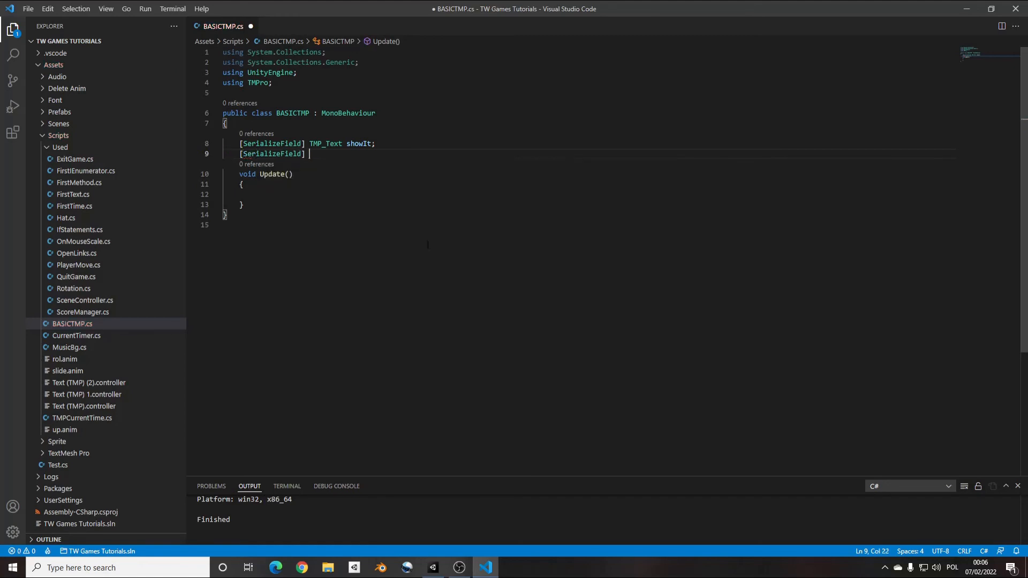
type("string ")
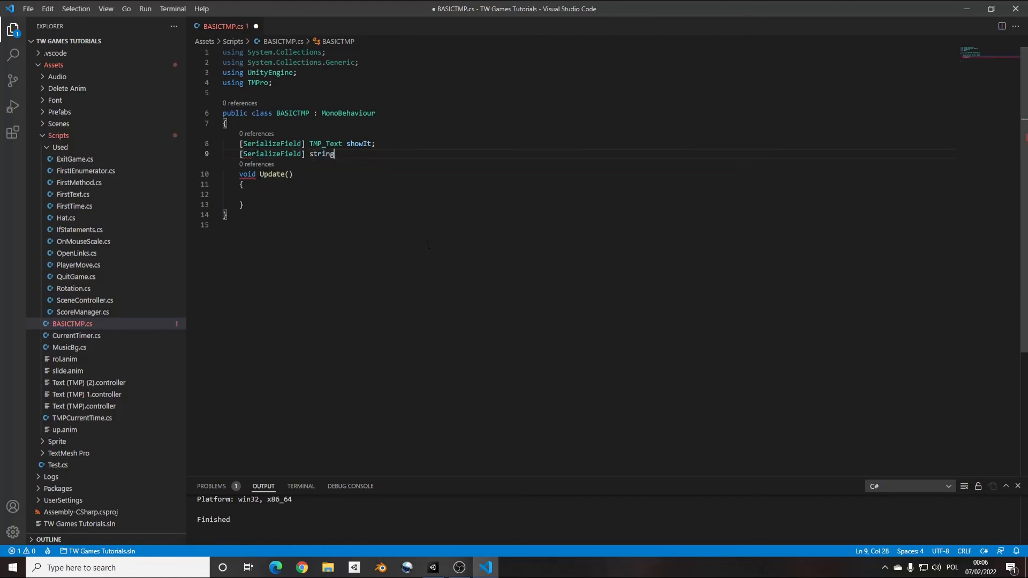
type("toSh")
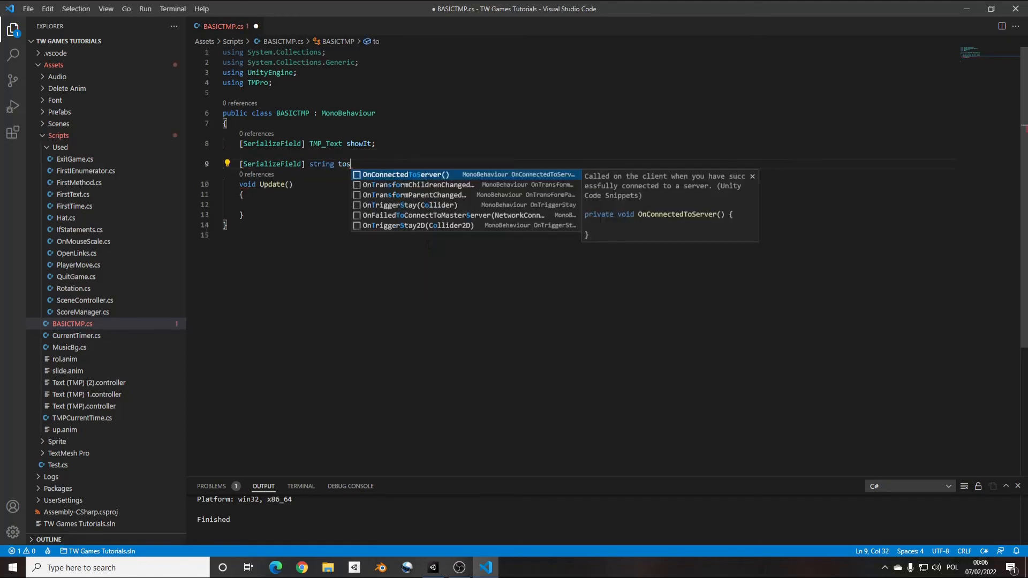
type("ow;")
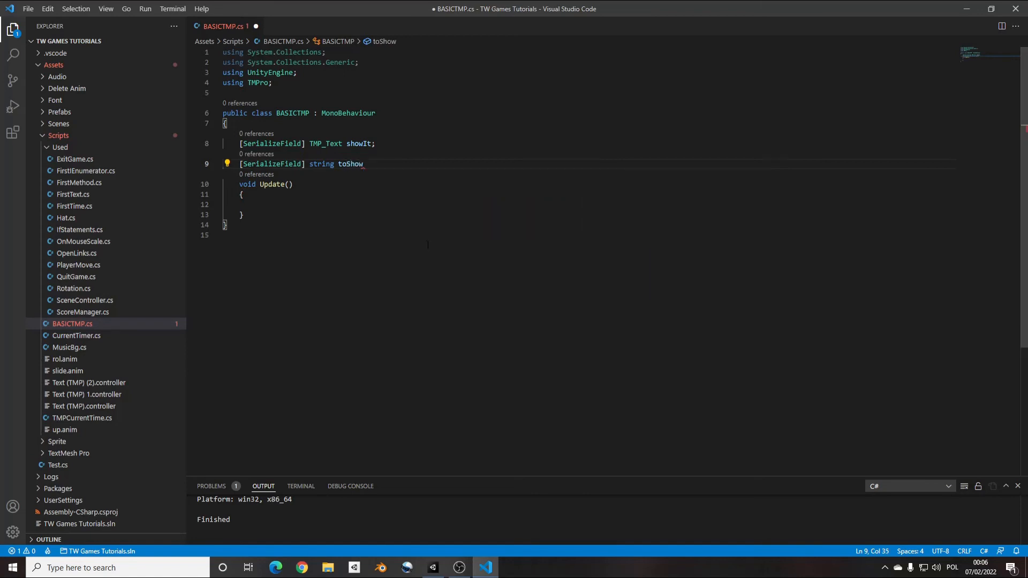
Start a statement inside the Update method that references showIt.text
left_click(331, 204)
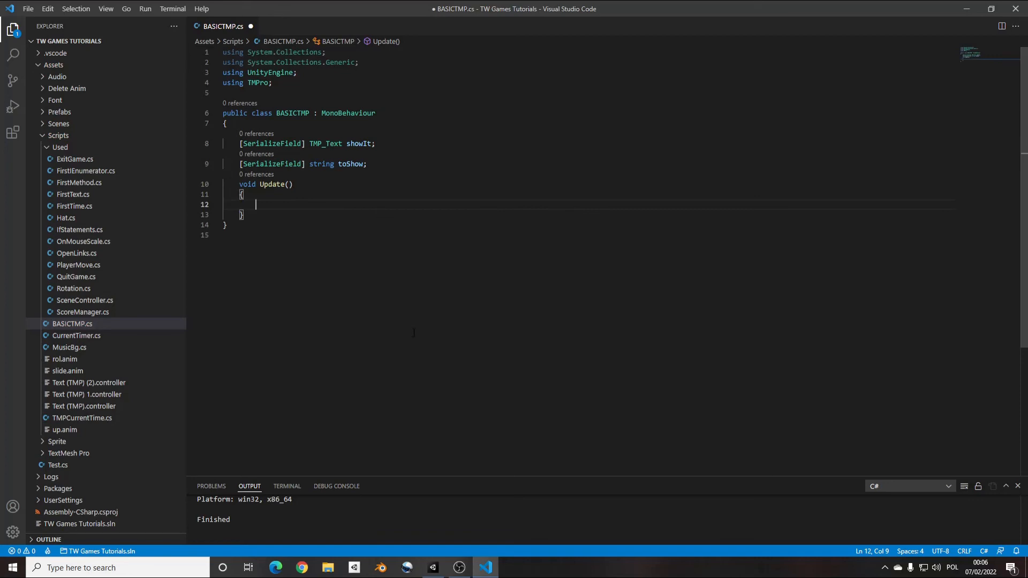
type("sho")
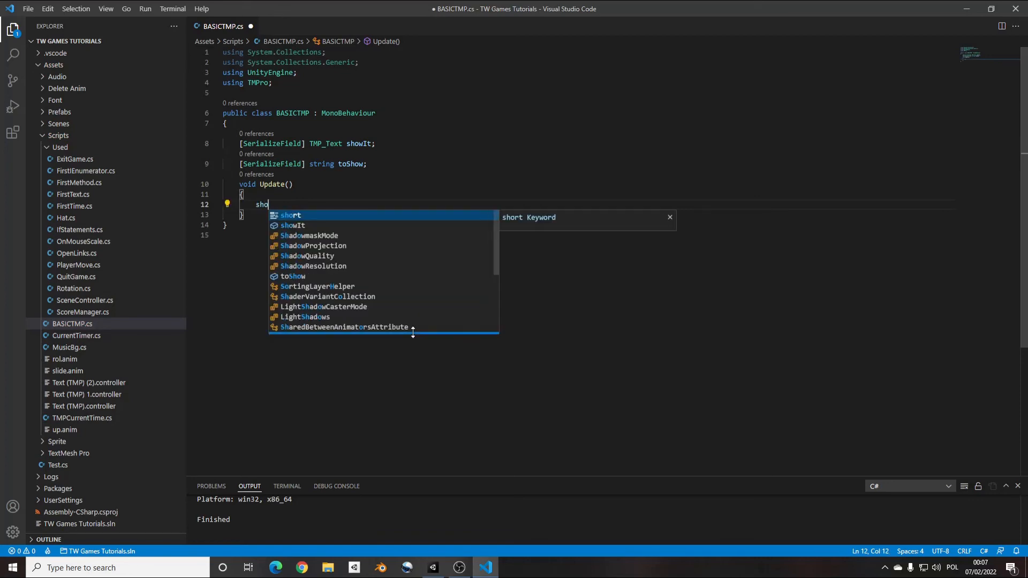
type("w")
key("Tab")
type(".t")
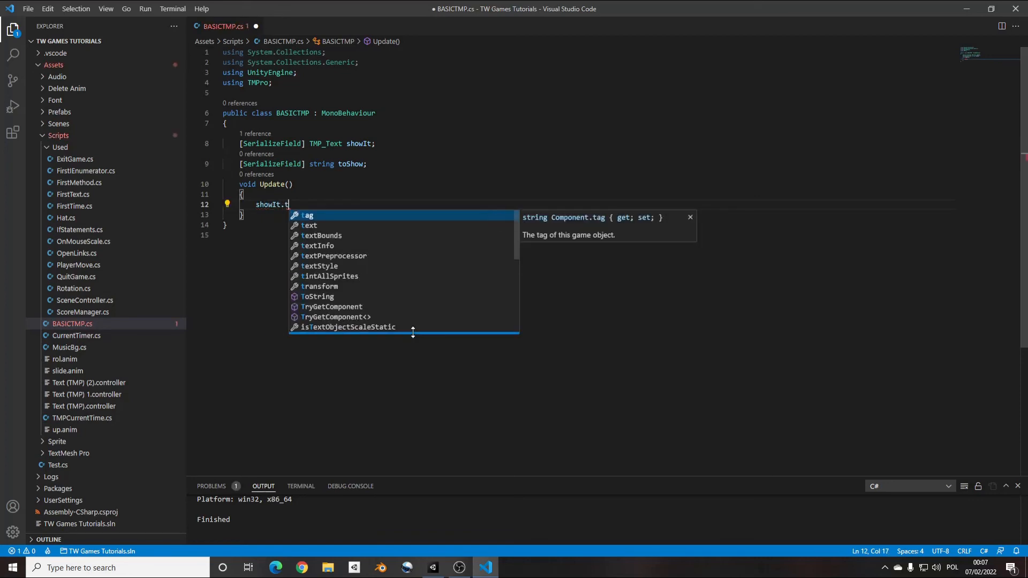
key("Down")
key("Tab")
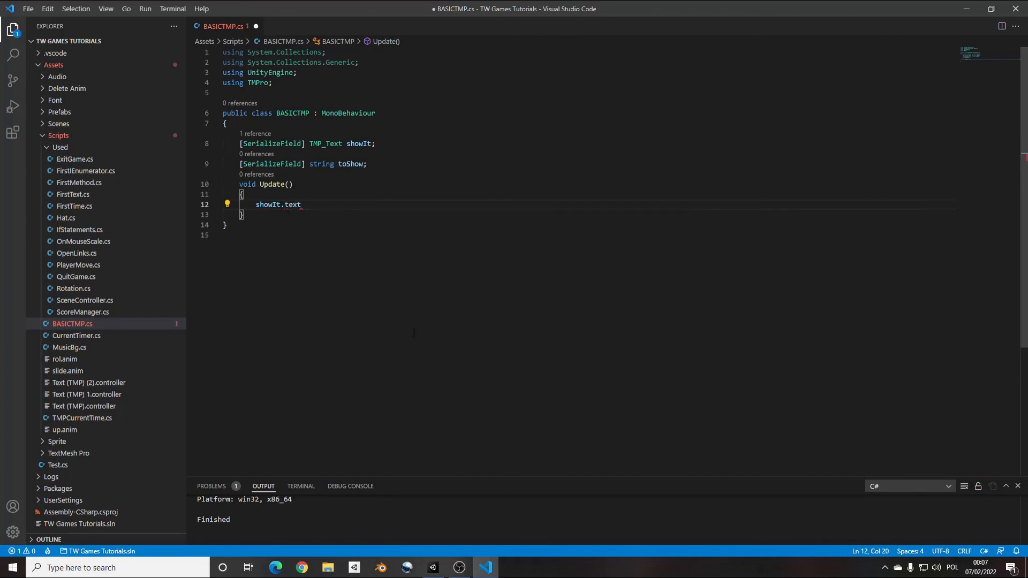
Complete the statement by assigning toShow.ToString() to the text property, and save the script
type("= to")
key("Tab")
type(".")
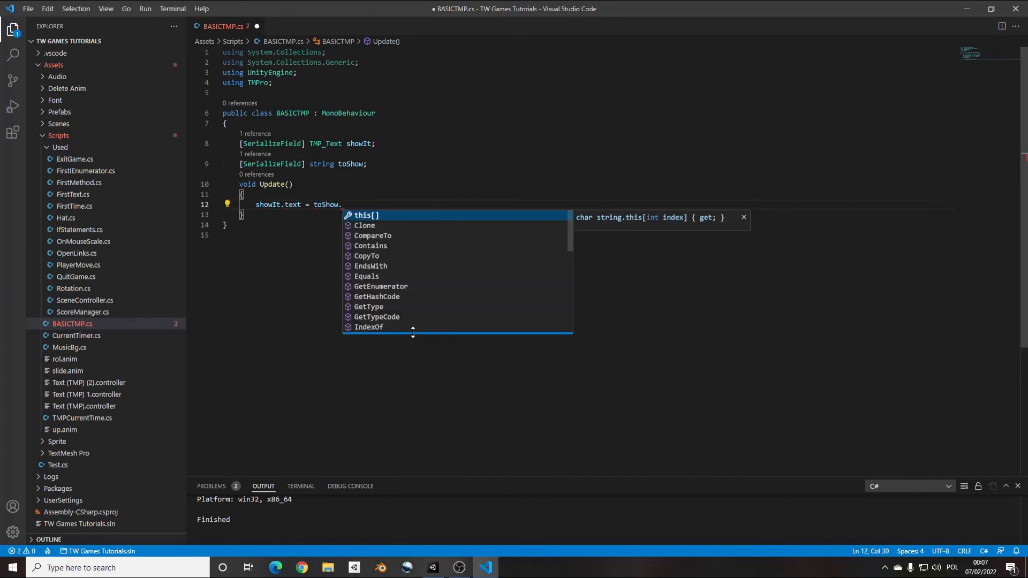
type("ToSt")
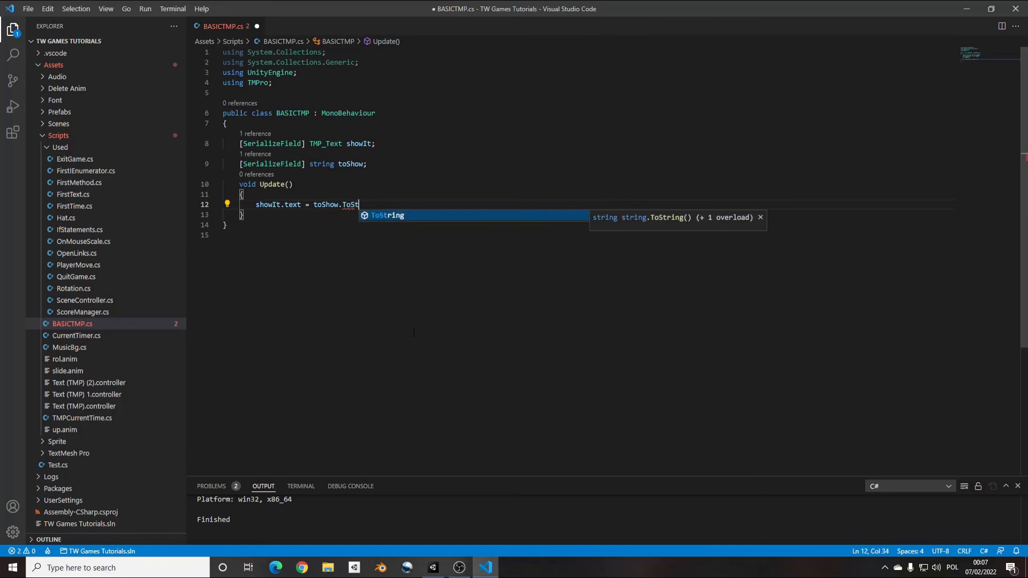
key("Tab")
type("()")
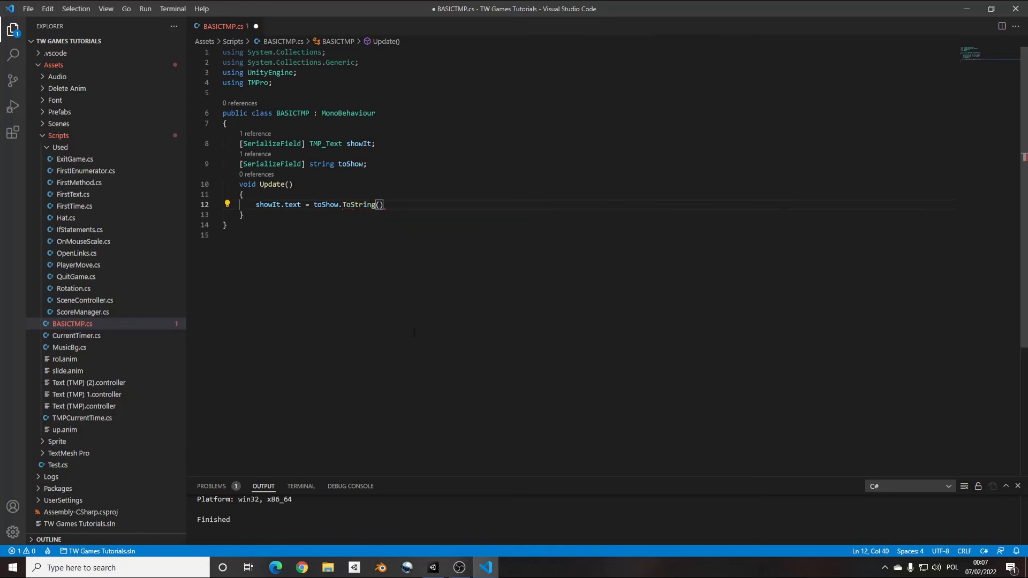
type(";")
key("ctrl+s")
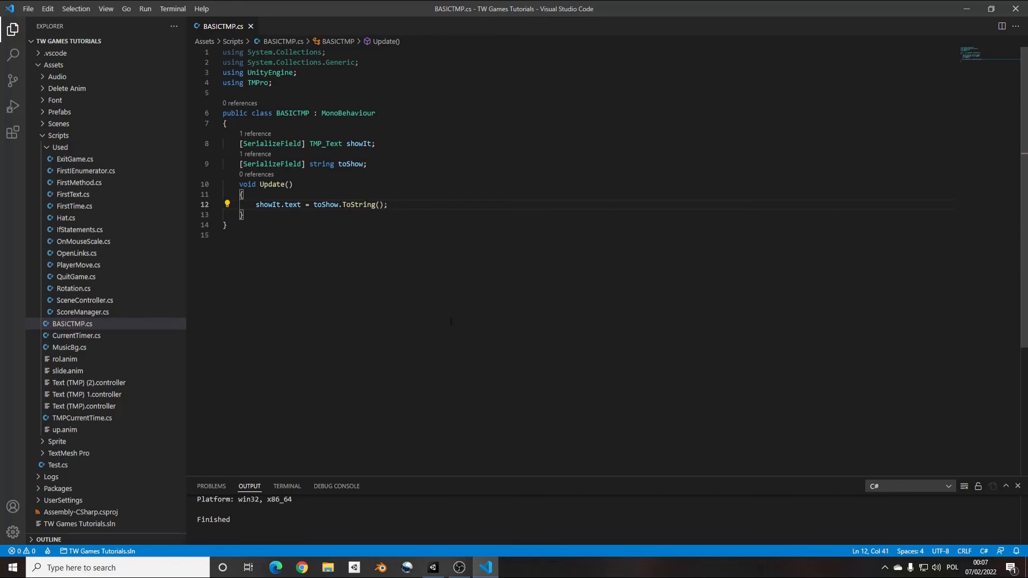
Switch to Unity, attach the BASICTMP script to the Text (TMP) object, and collapse its TextMeshPro component
left_click(433, 567)
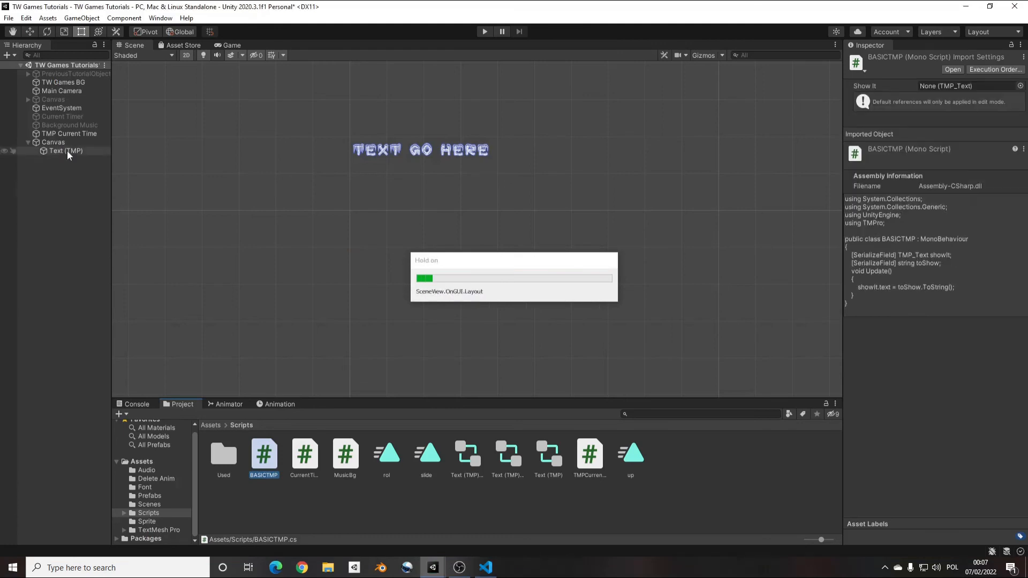
left_click(66, 150)
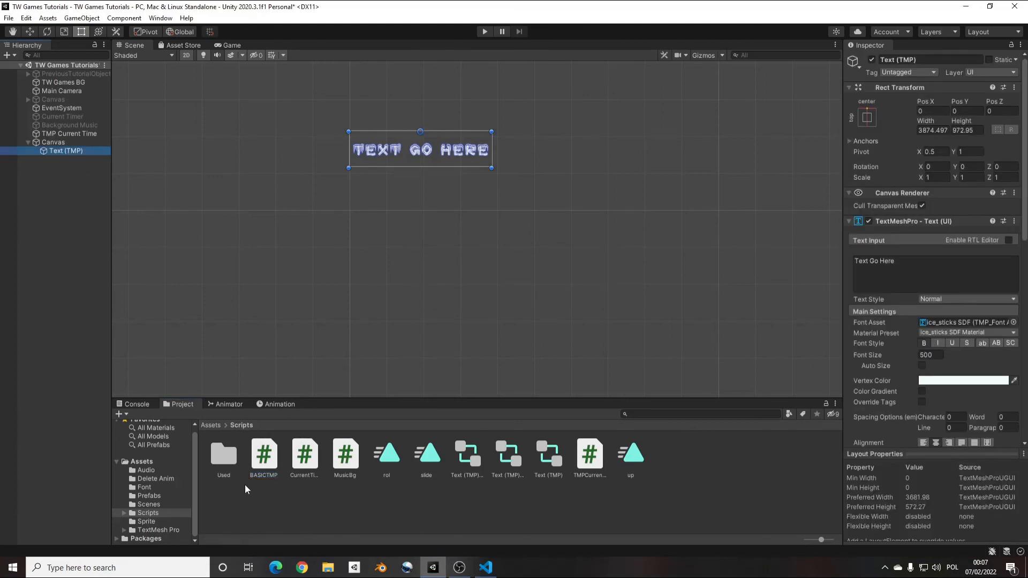
left_click_drag(270, 465, 915, 213)
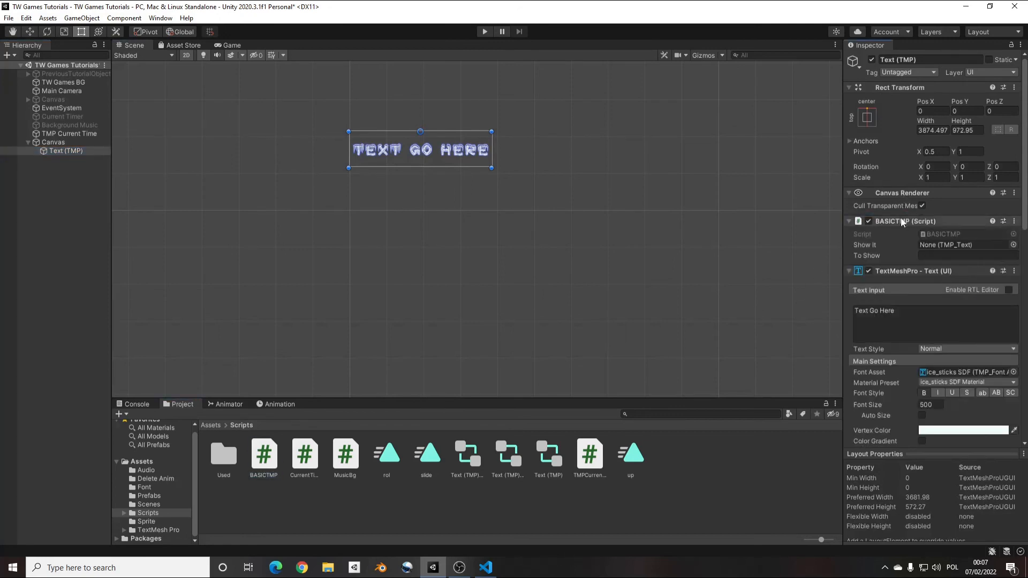
left_click(850, 271)
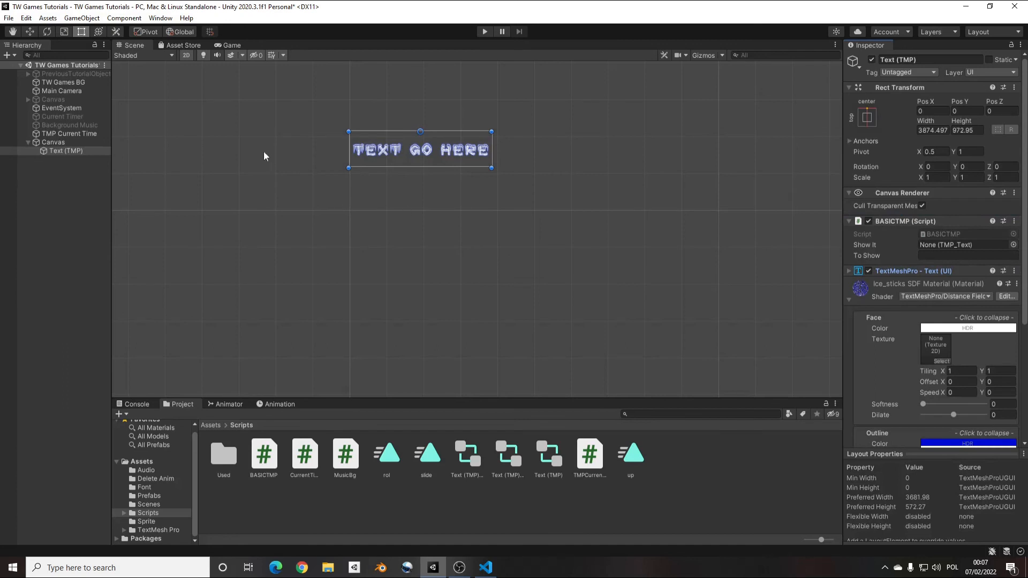
Assign the Text (TMP) object to the script's Show It reference and activate the To Show value for editing
left_click_drag(67, 151, 936, 243)
left_click(965, 256)
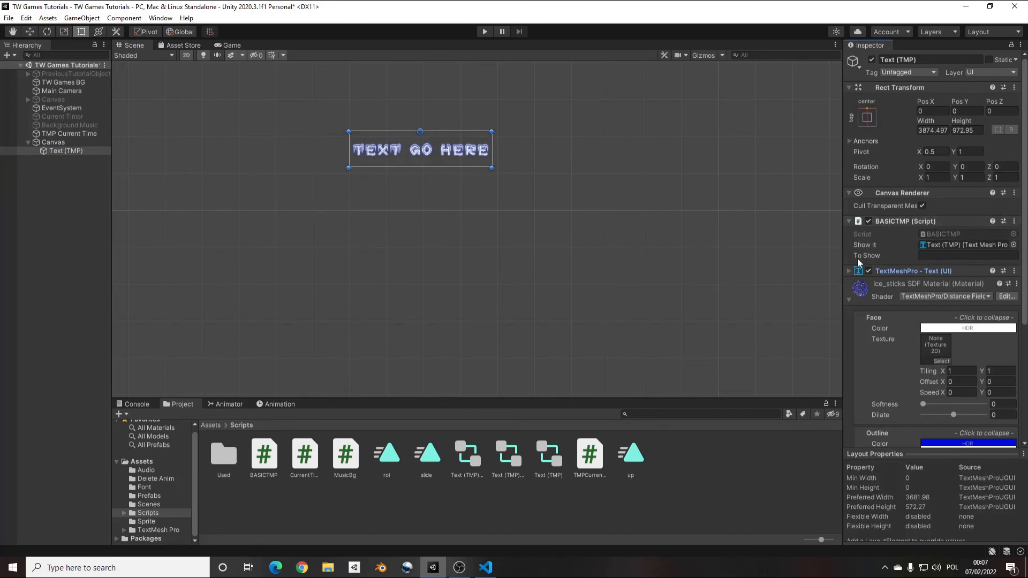
left_click(965, 256)
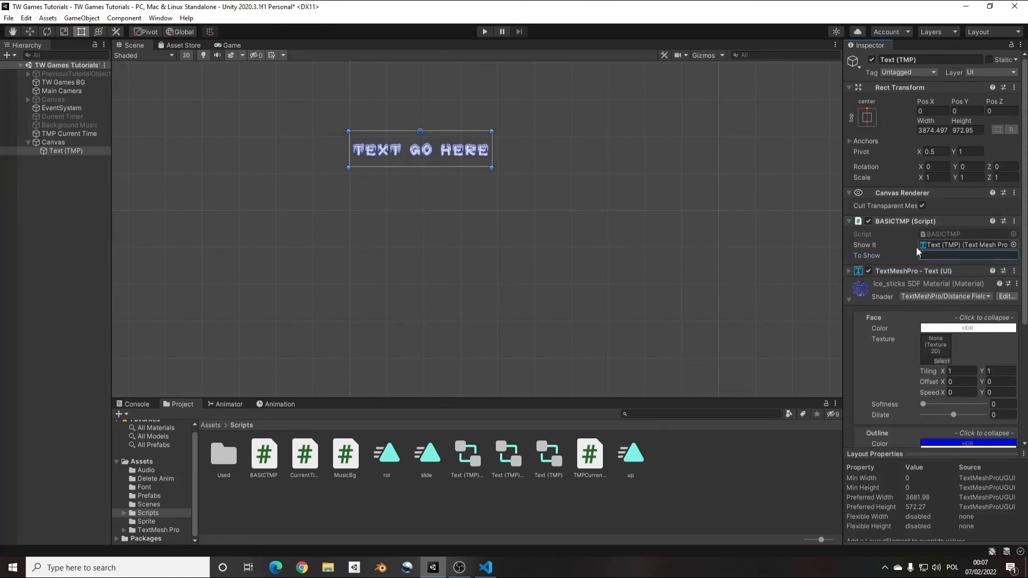
Test the script in play mode with the inspector visible, entering "YouR Text" as the To Show value
left_click(484, 32)
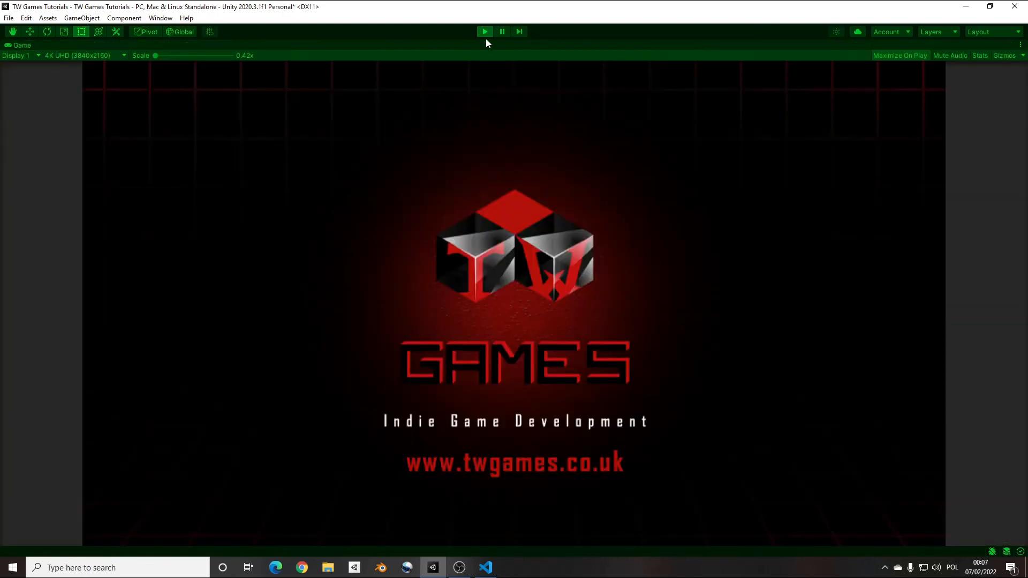
left_click(485, 35)
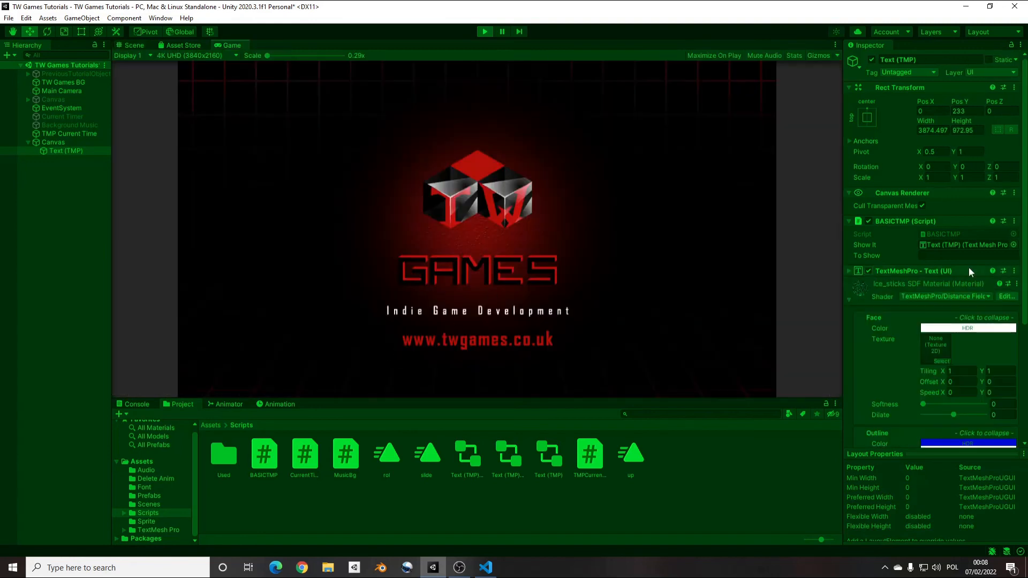
left_click(956, 256)
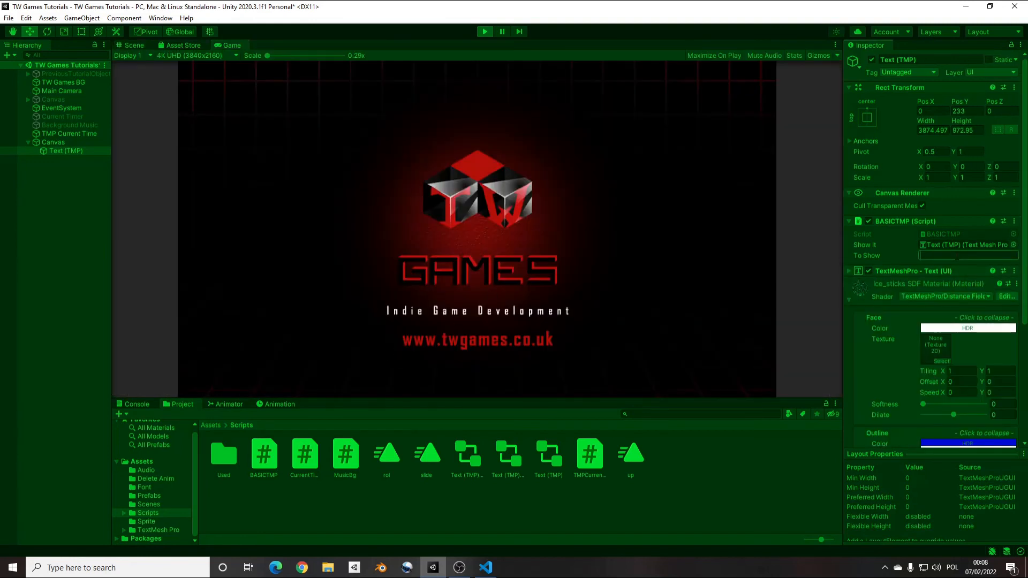
type("Yo")
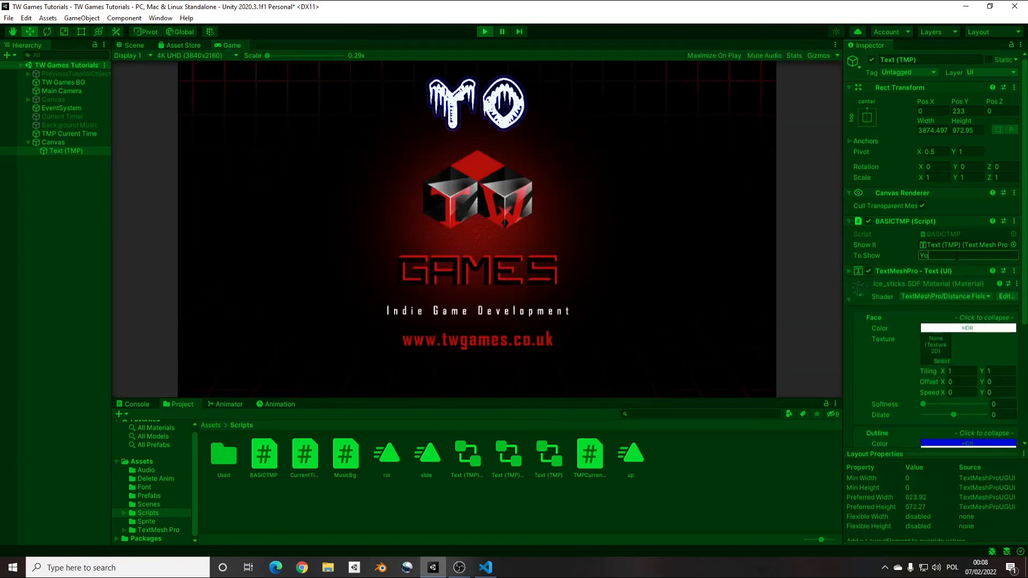
type("uR T")
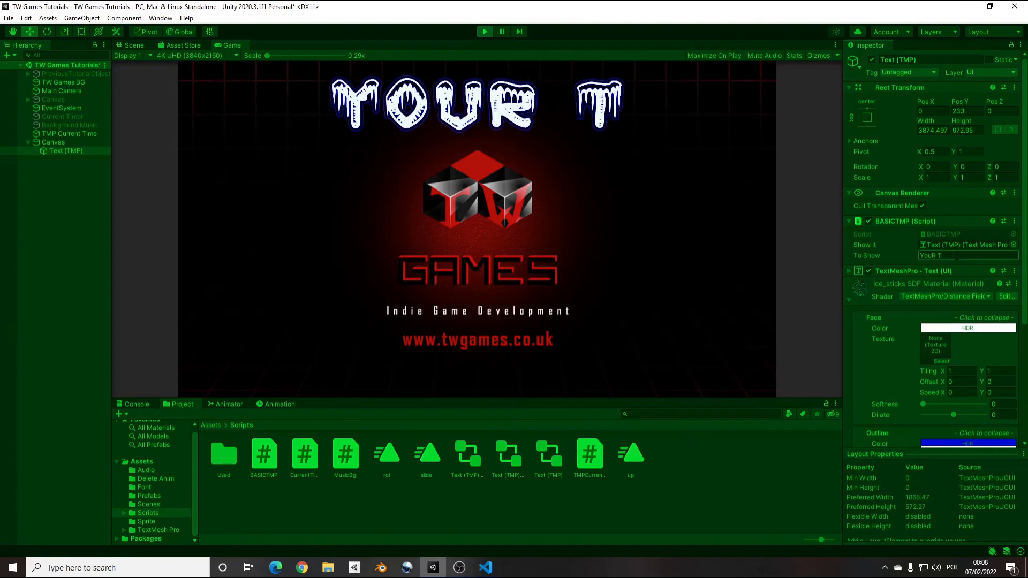
type("ext")
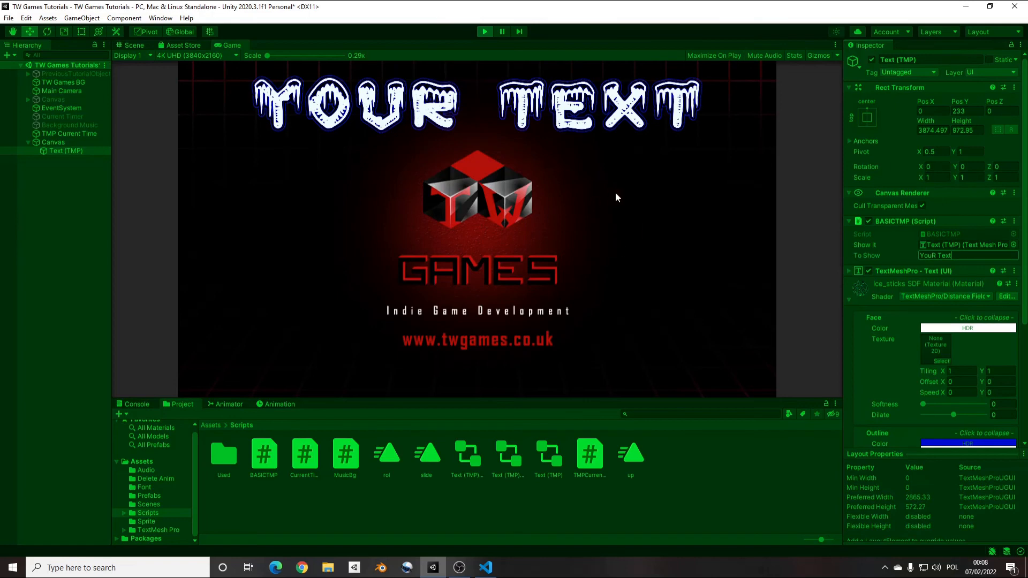
Replace the To Show value with "Any Text" while the scene is running
left_click_drag(951, 256, 882, 257)
type("Anwy")
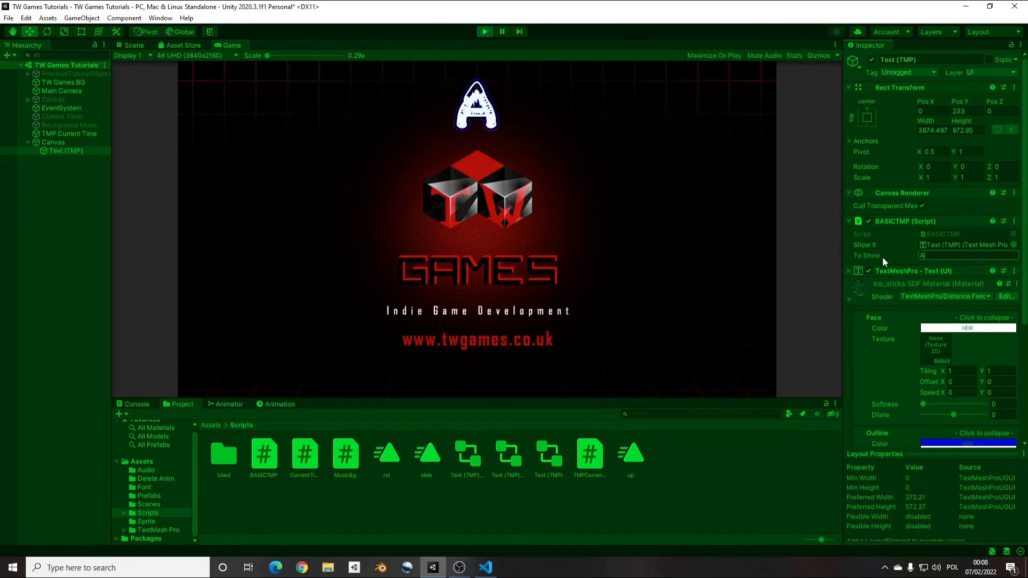
key("BackSpace")
key("BackSpace")
type("y")
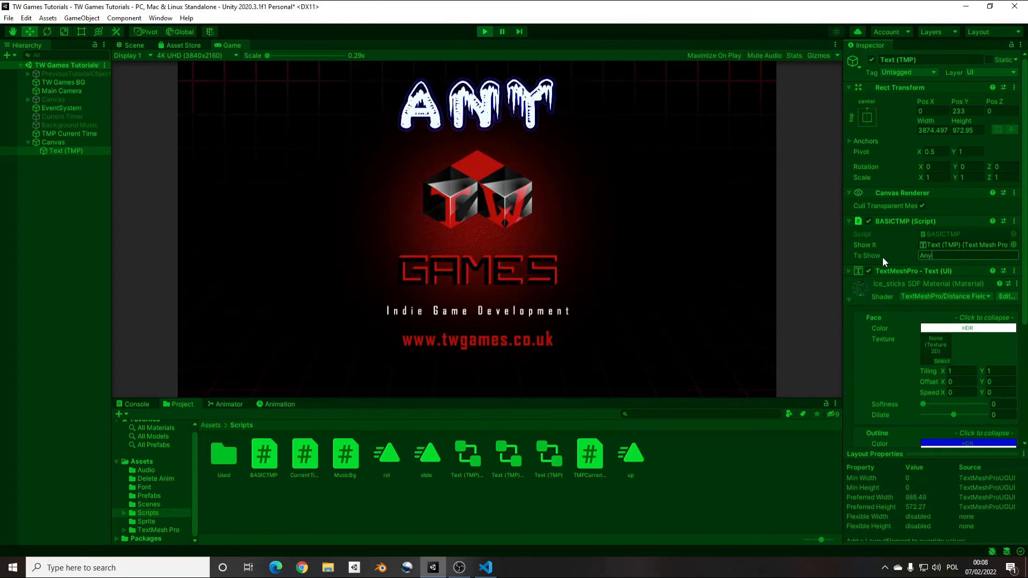
type(" Text")
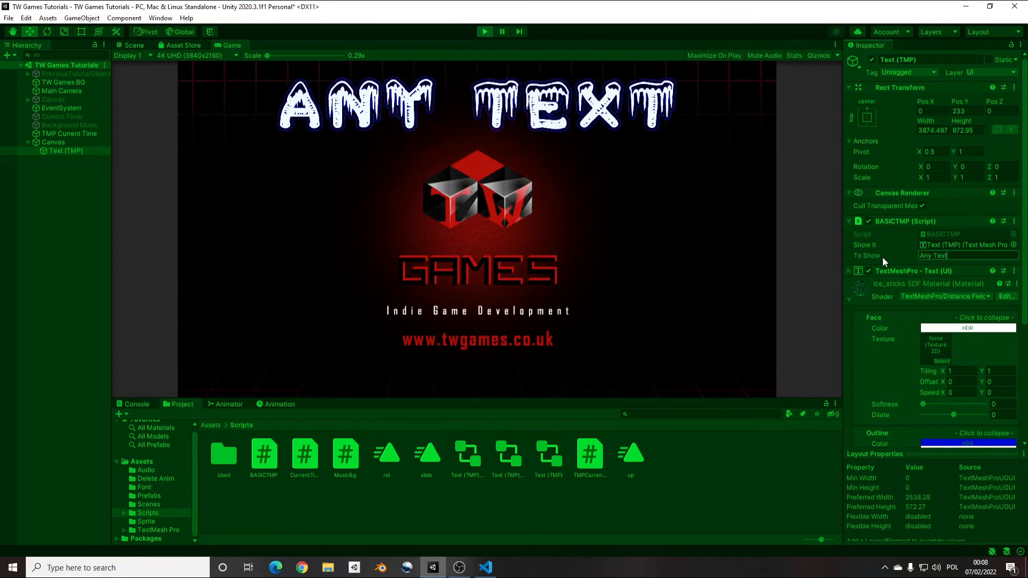
Review the BASICTMP script in Visual Studio Code, and exit play mode back in Unity
left_click(497, 571)
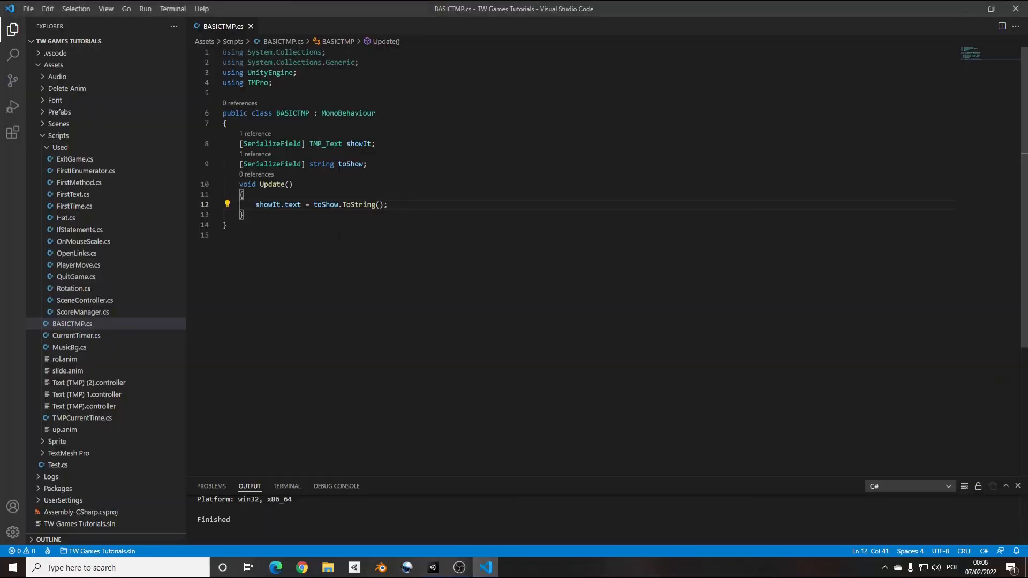
left_click(435, 568)
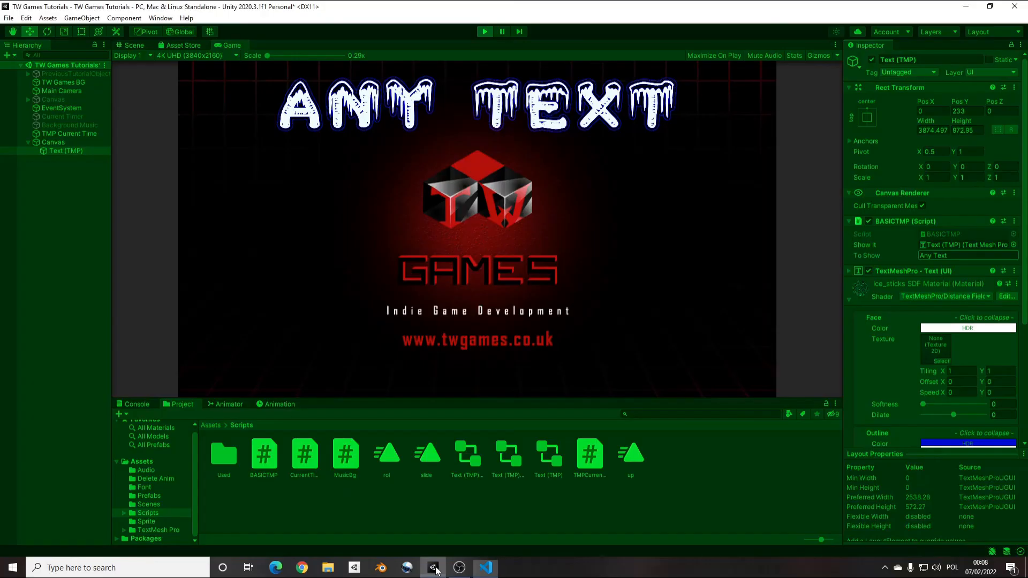
left_click(484, 32)
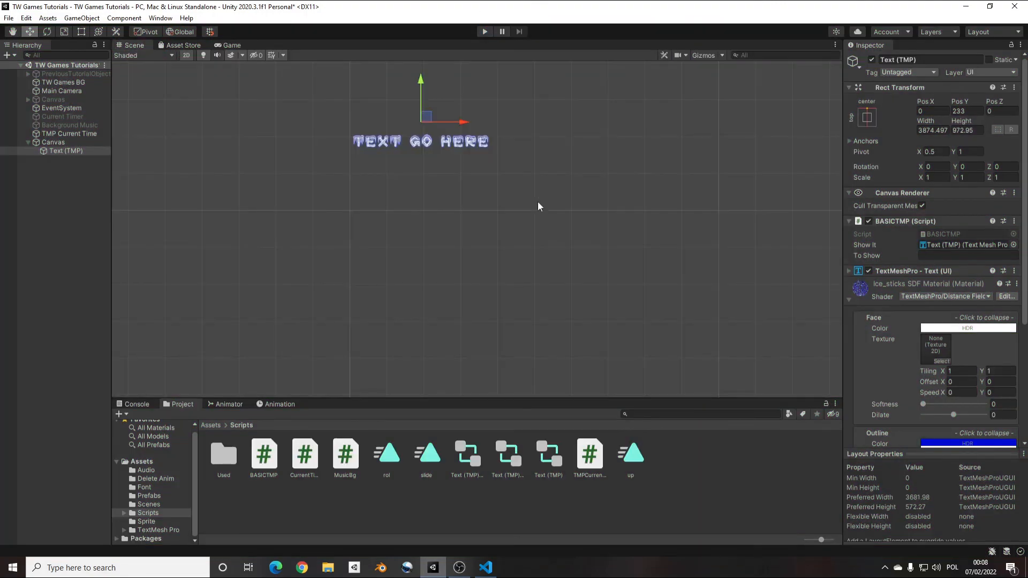
Switch to Visual Studio Code, rename the Update method to Start in BASICTMP.cs, and save the script
left_click(486, 566)
double_click(280, 185)
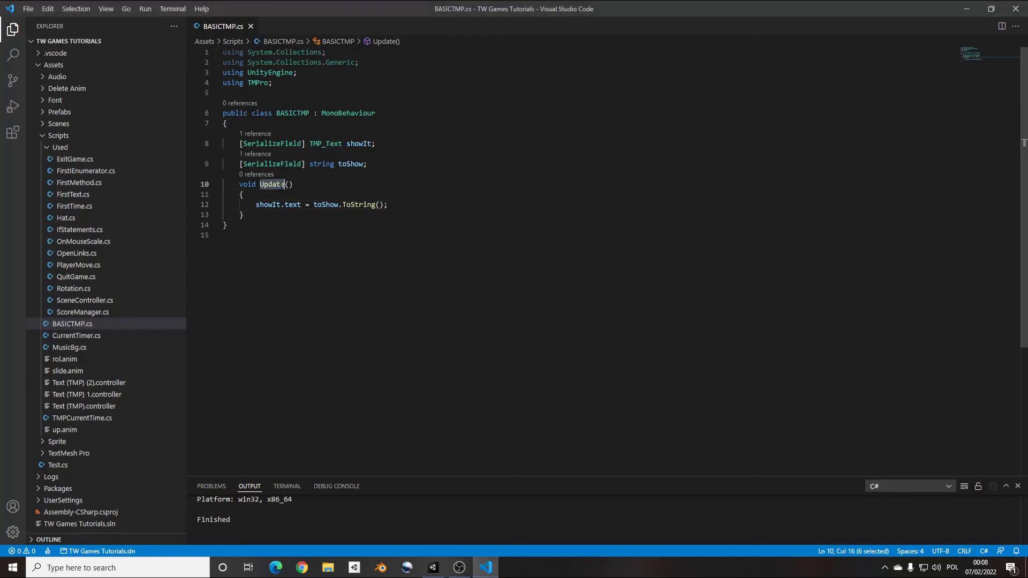
type("Str")
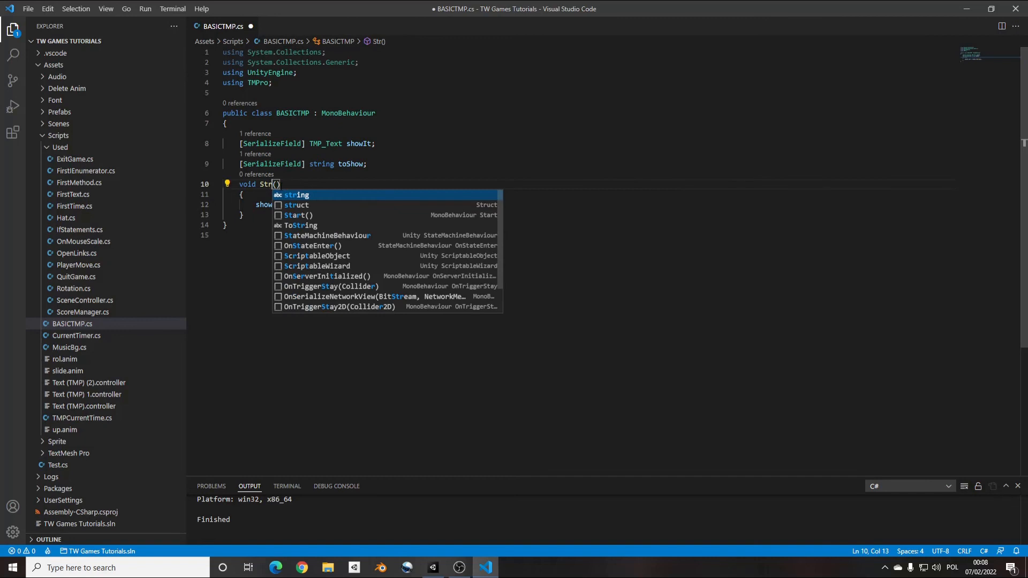
key("BackSpace")
type("ar")
key("Return")
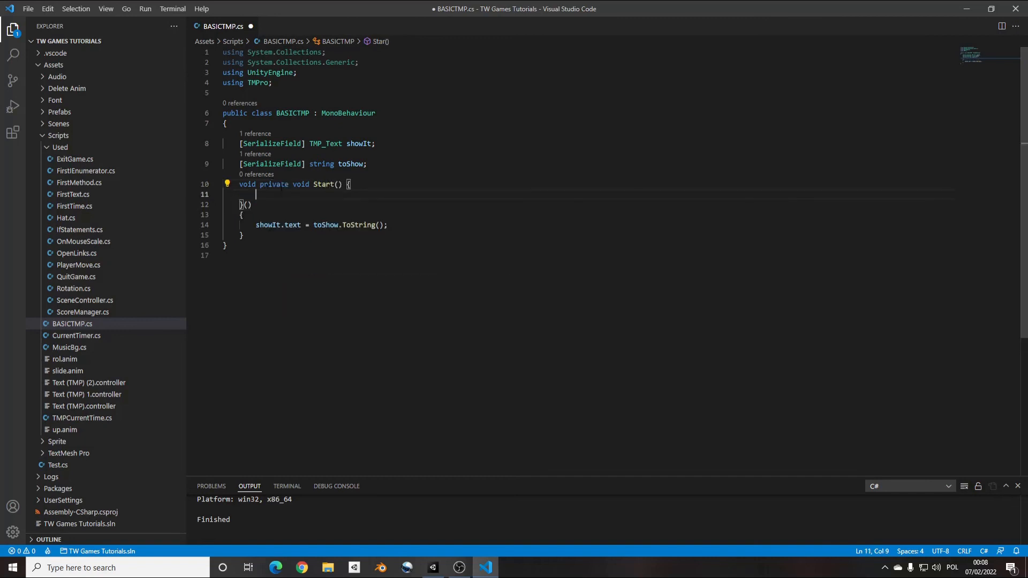
key("ctrl+z")
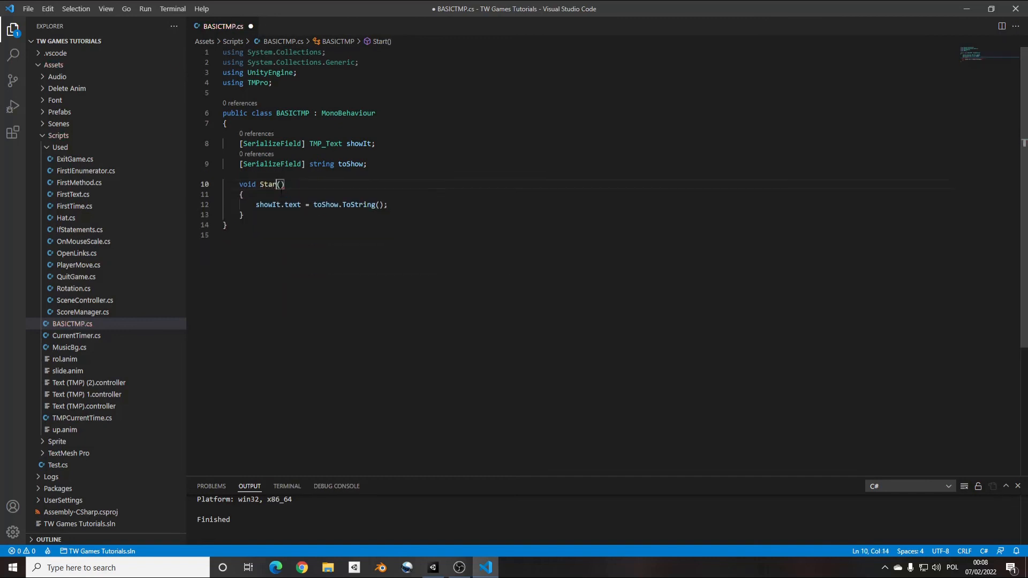
type("t")
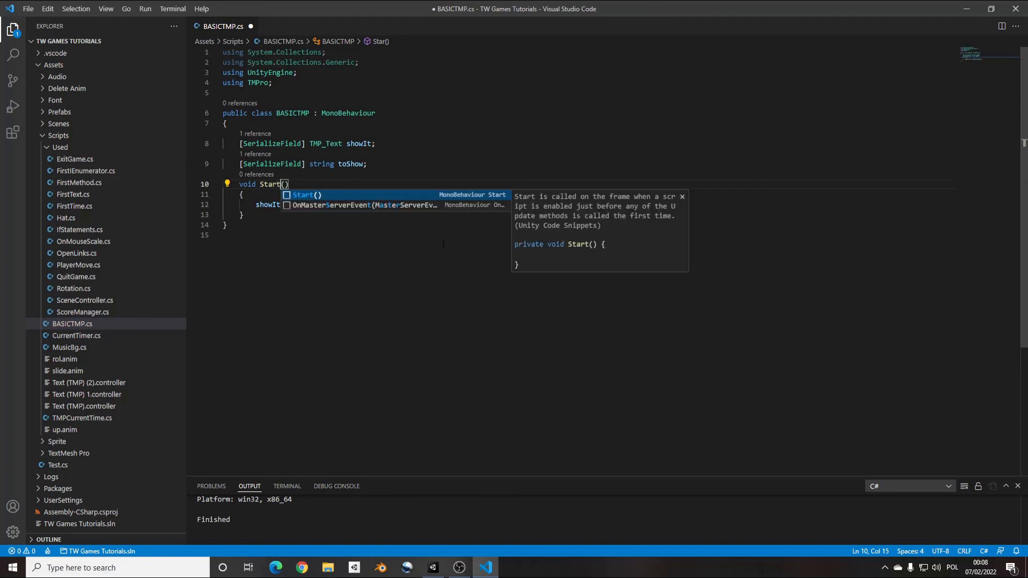
left_click(431, 242)
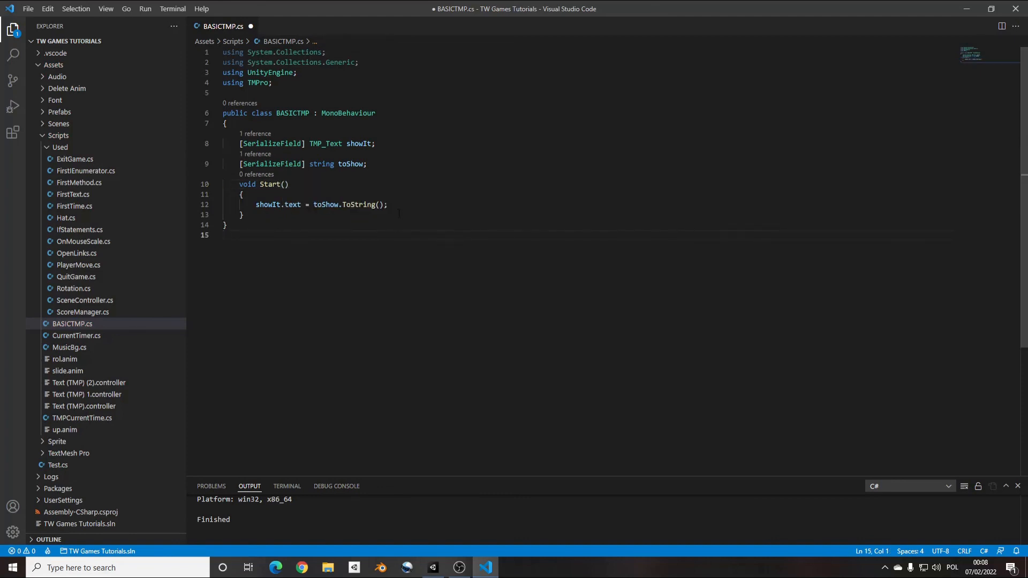
key("ctrl+s")
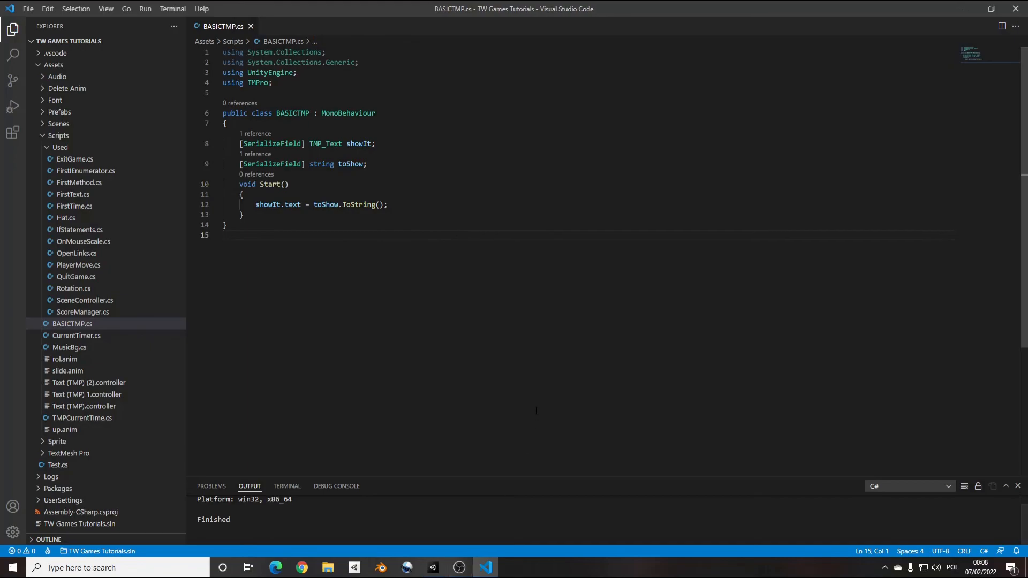
Return to Unity and run the scene again to test the text assignment in Start
left_click(433, 568)
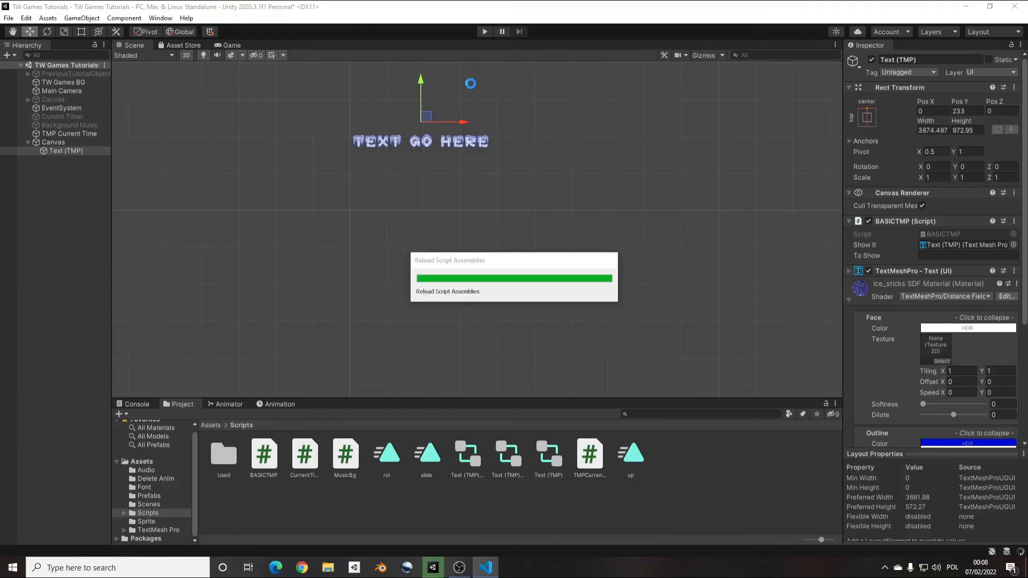
left_click(485, 31)
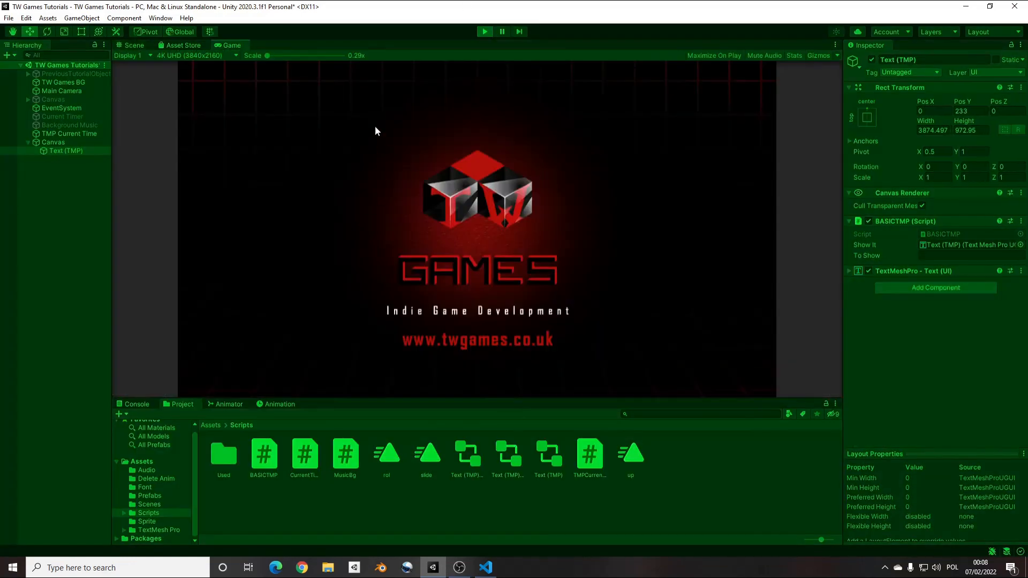
Try the To Show value "sdsdsdsdsd" on the BASICTMP component while the scene is running, and clear the field again
type("sdsdsdsdsd")
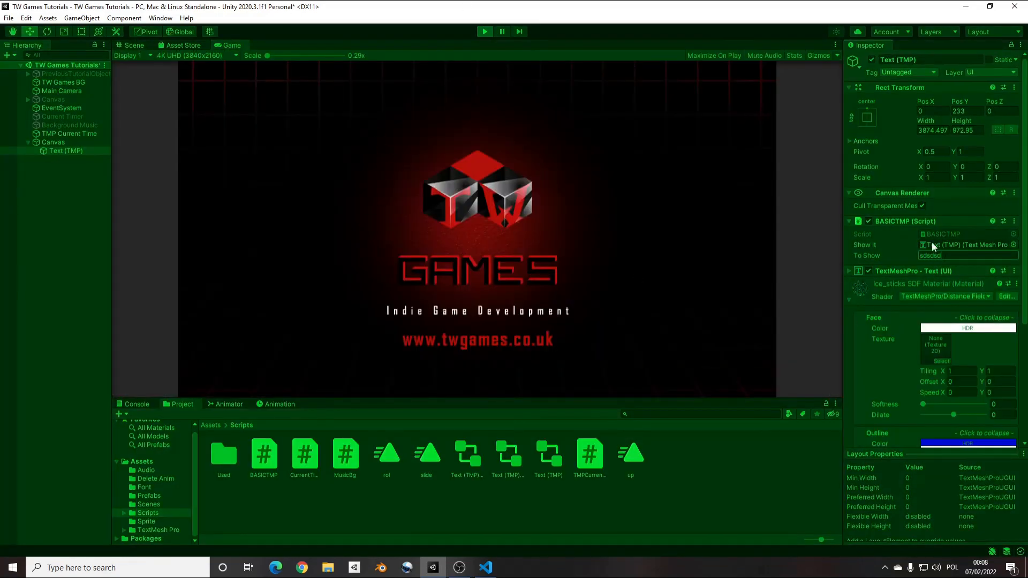
key("BackSpace")
key("BackSpace")
key("BackSpace")
key("BackSpace")
key("BackSpace")
key("BackSpace")
key("BackSpace")
key("BackSpace")
key("BackSpace")
key("BackSpace")
Set the BASICTMP component's To Show value to "Before Start" outside play mode and run the scene
left_click(484, 32)
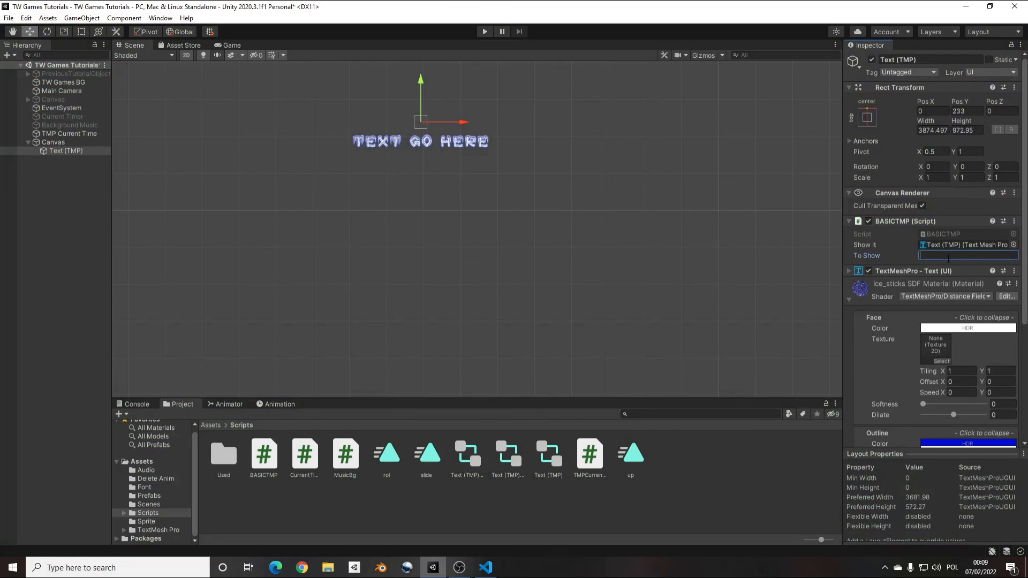
type("Before Start")
left_click(484, 33)
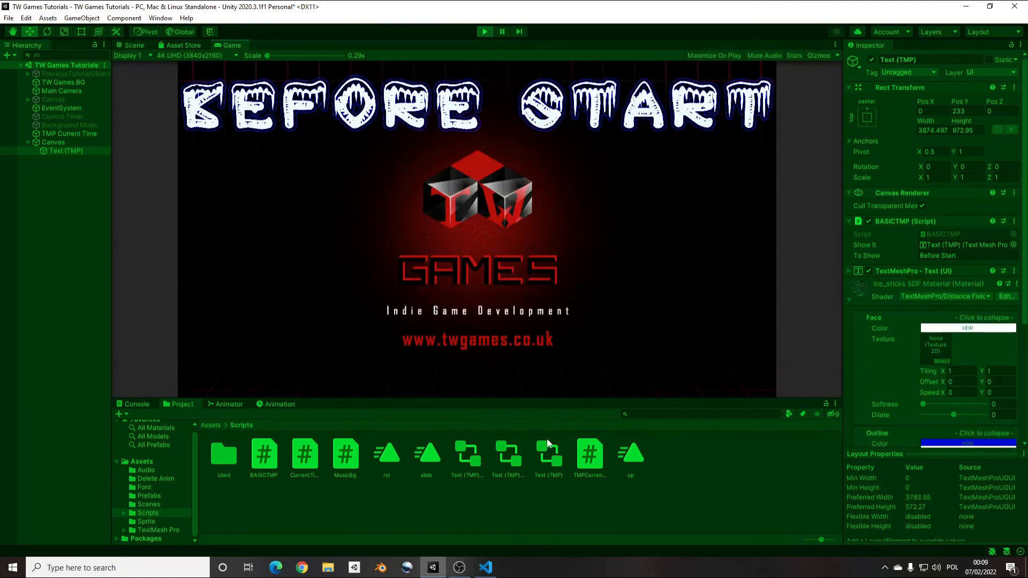
Review the Start method of BASICTMP.cs in Visual Studio Code, and exit play mode back in Unity
left_click(488, 568)
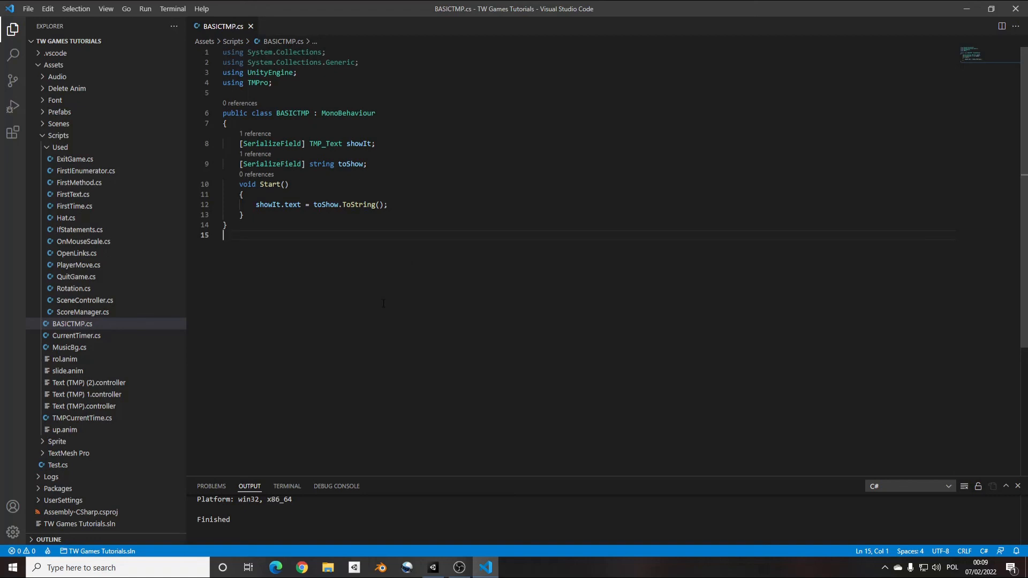
mouse_move(497, 565)
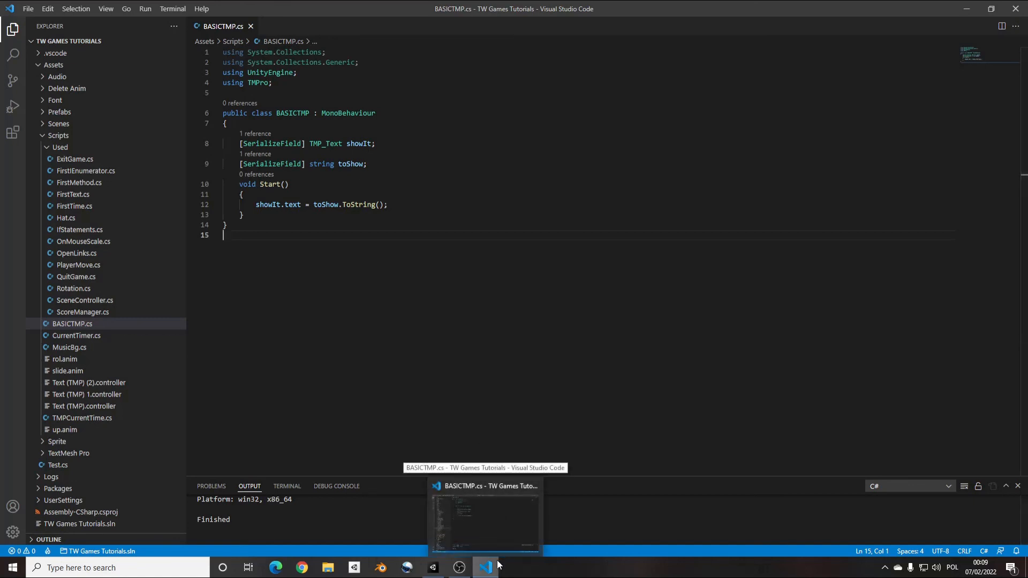
left_click(433, 567)
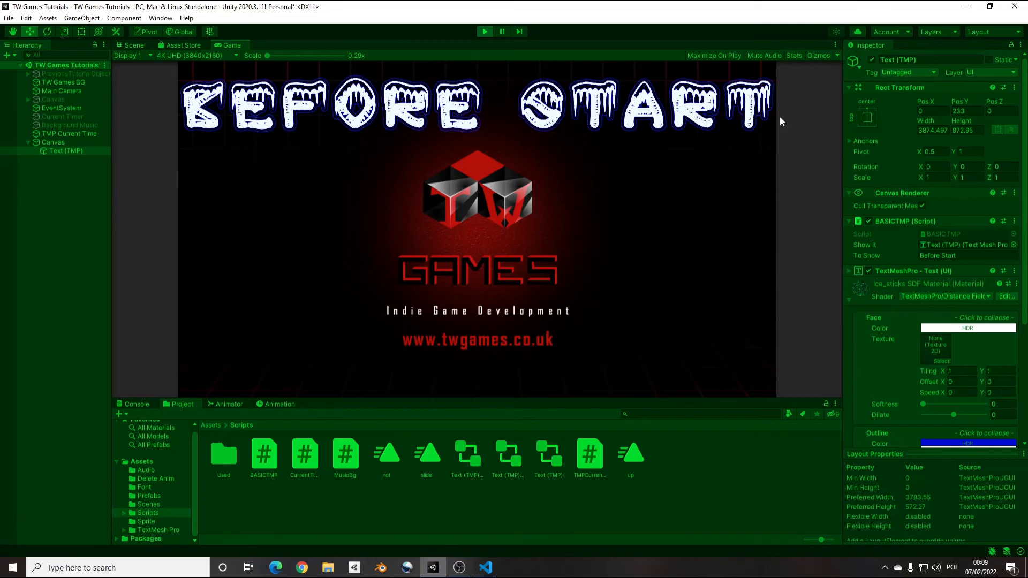
left_click(485, 31)
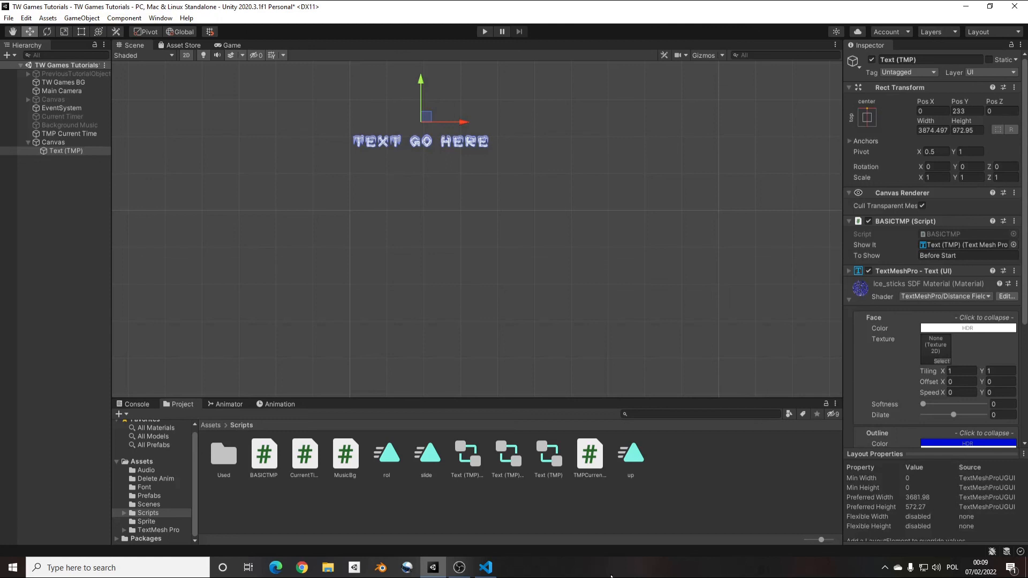
left_click(459, 568)
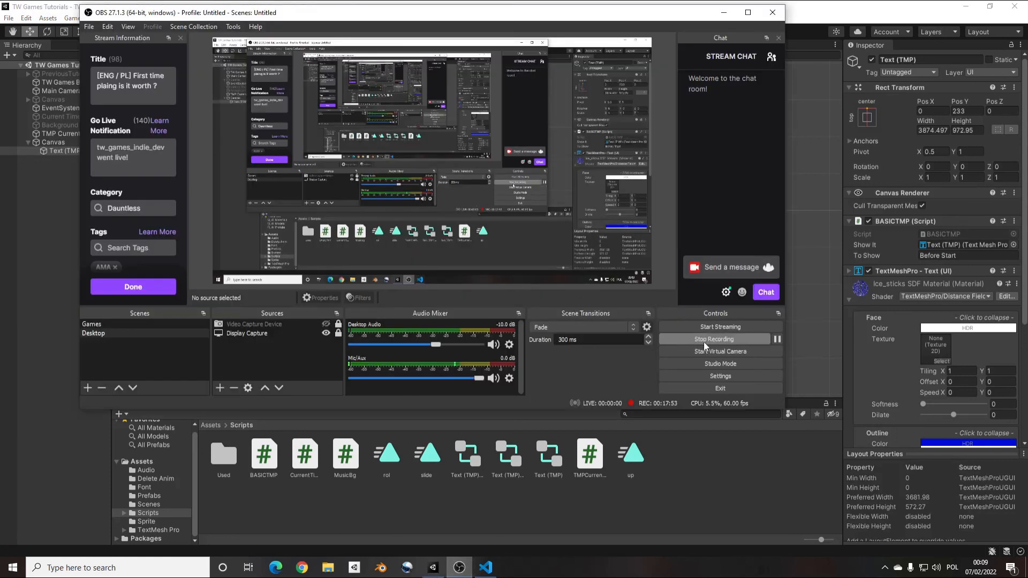